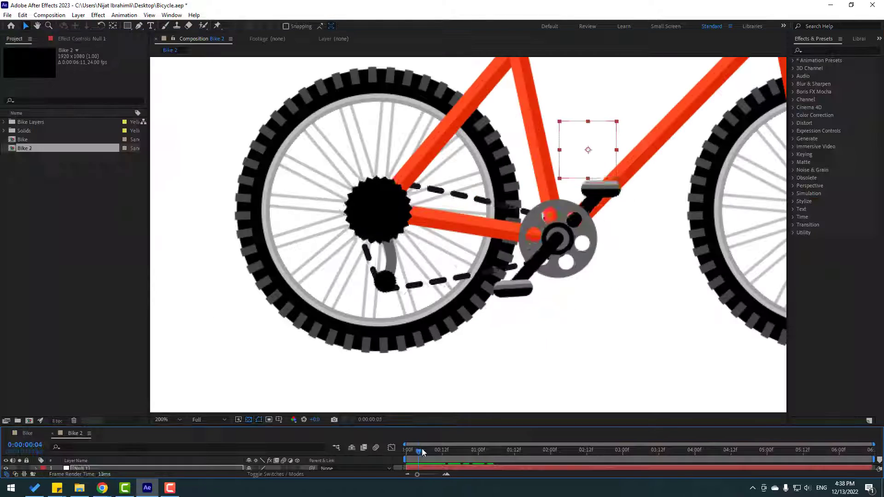
Step: Scrub through the Bike 2 timeline to preview the turning crank
drag(456, 445, 645, 450)
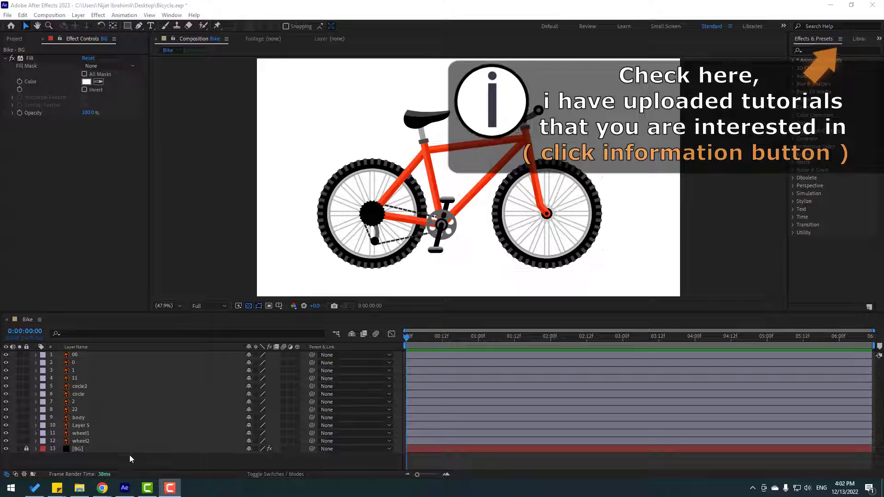
Step: Add a Null Object layer to the Bike composition
right_click(119, 458)
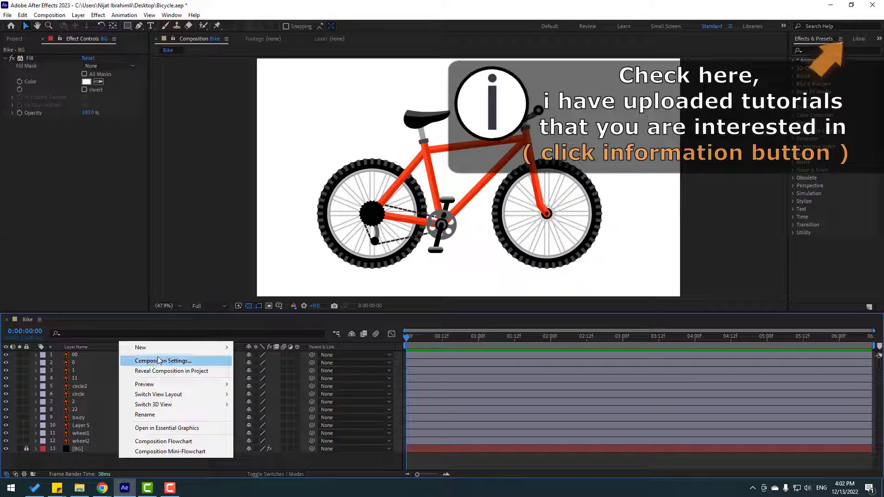
mouse_move(147, 348)
click(265, 397)
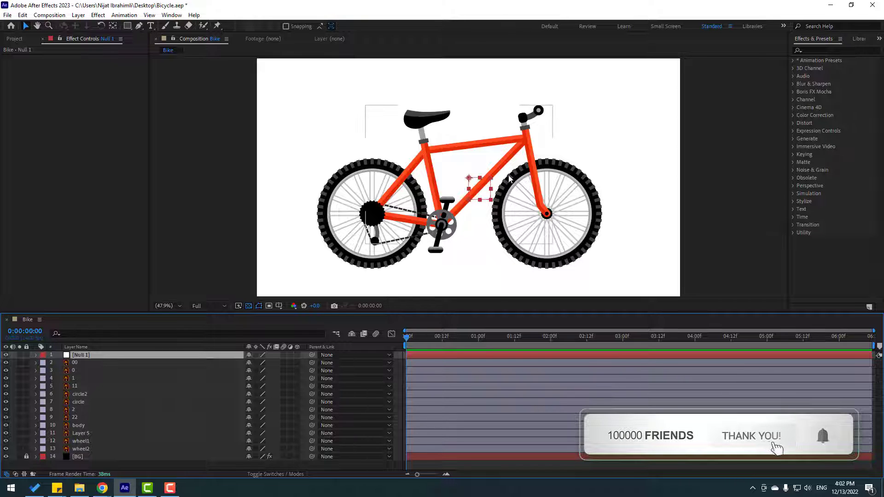
Step: Place Null 1 over the bike frame at 890, 598 and reveal its Position property
click(113, 26)
key(period)
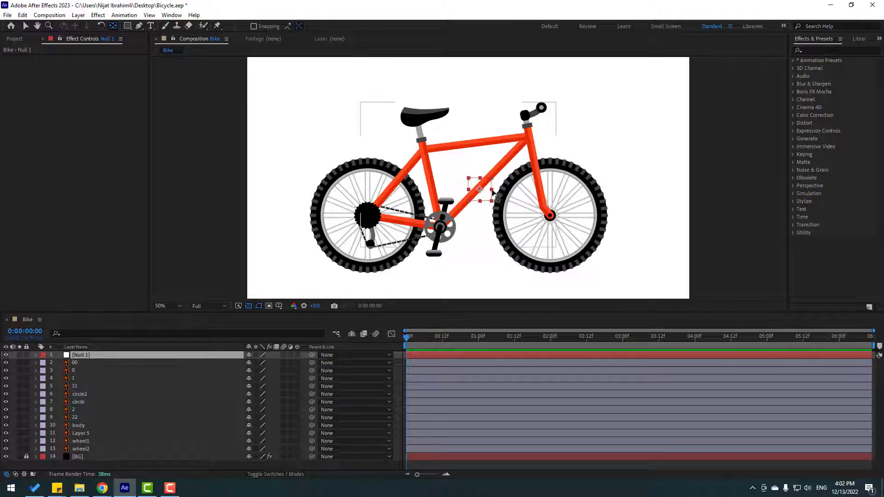
click(27, 28)
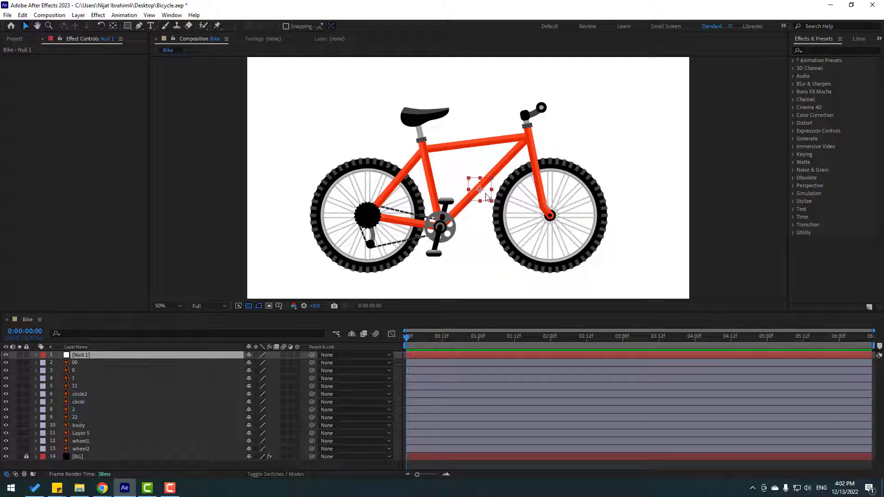
drag(480, 195, 473, 195)
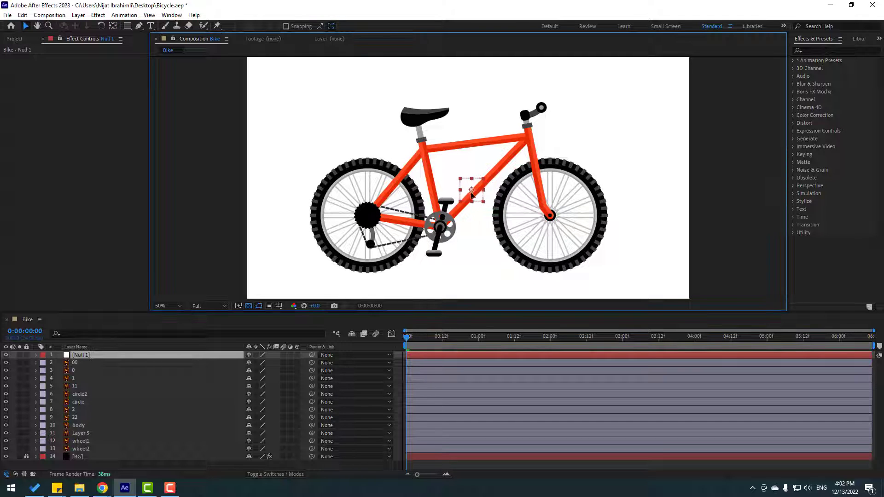
click(91, 355)
key(p)
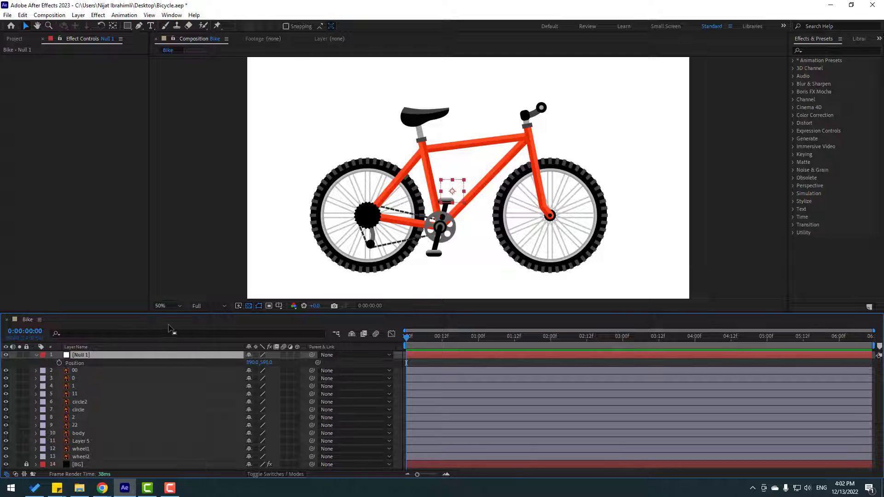
click(84, 457)
Step: Link wheel1's Rotation by expression to Null 1's Position X
ctrl+click(86, 449)
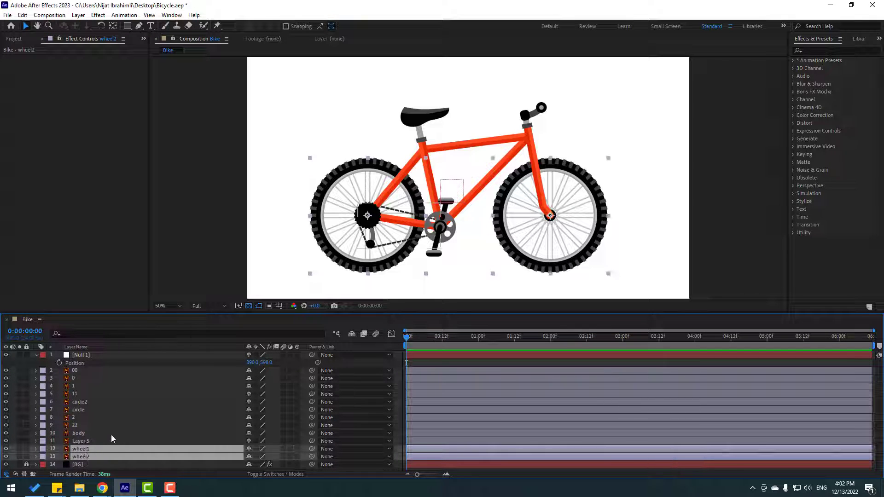
key(r)
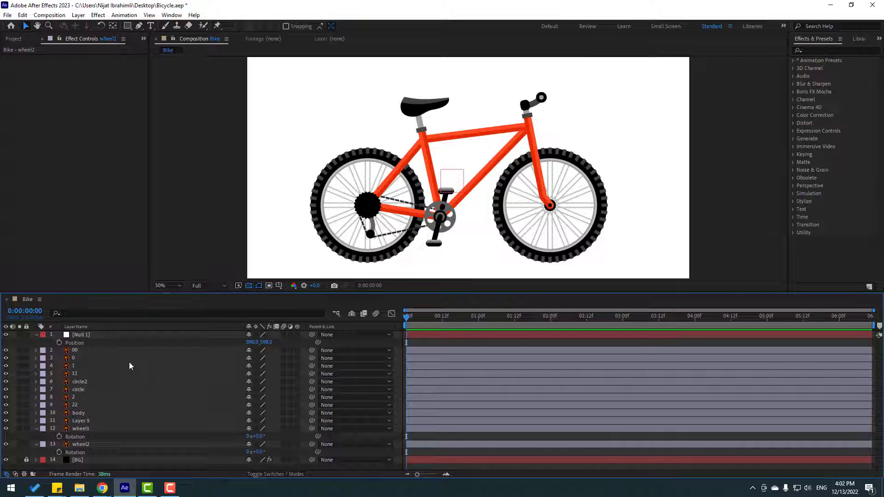
click(61, 438)
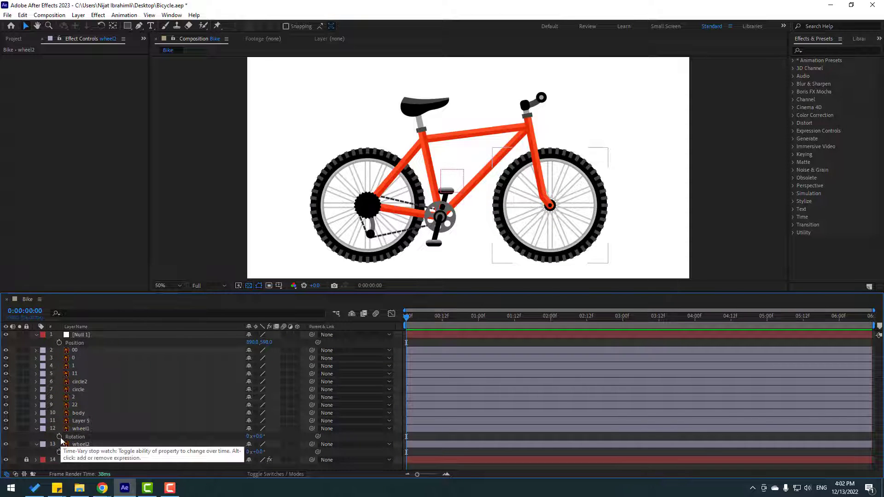
alt+click(59, 438)
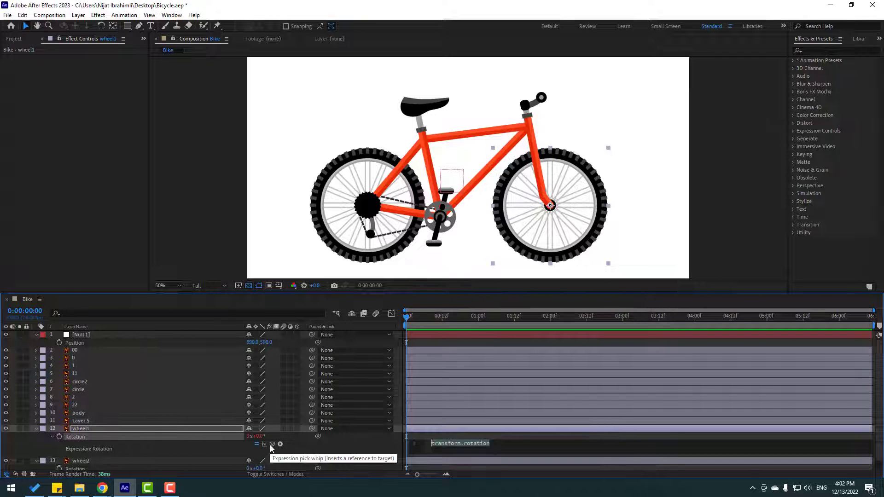
drag(271, 445, 91, 341)
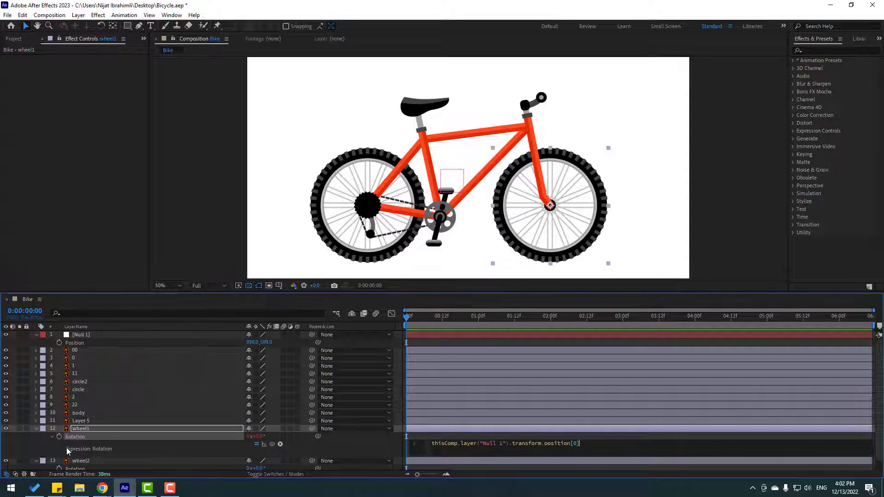
click(29, 445)
Step: Give wheel2's Rotation the expression thisComp.layer("Null 1").transform.position[0]
scroll(88, 458, down, 1)
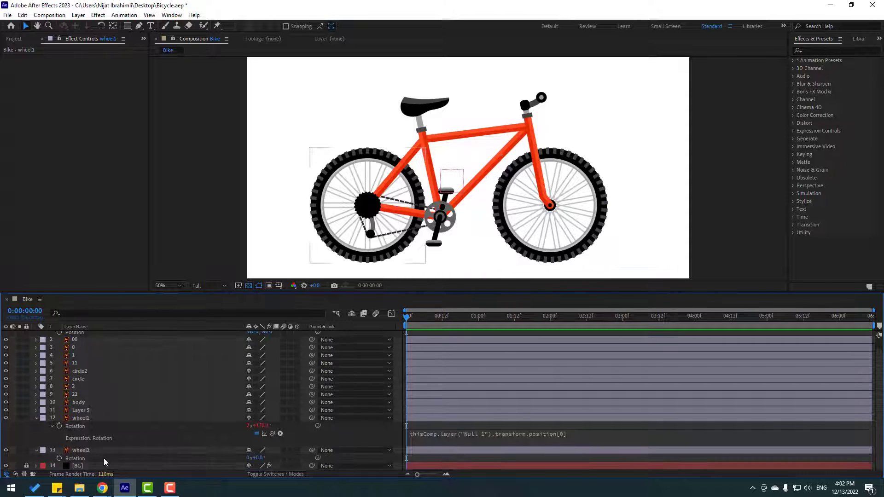
click(59, 460)
alt+click(58, 460)
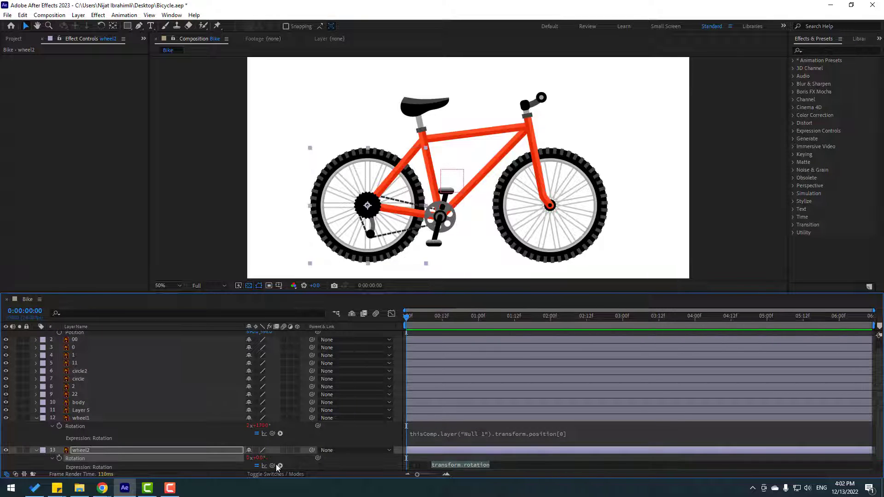
drag(276, 465, 83, 346)
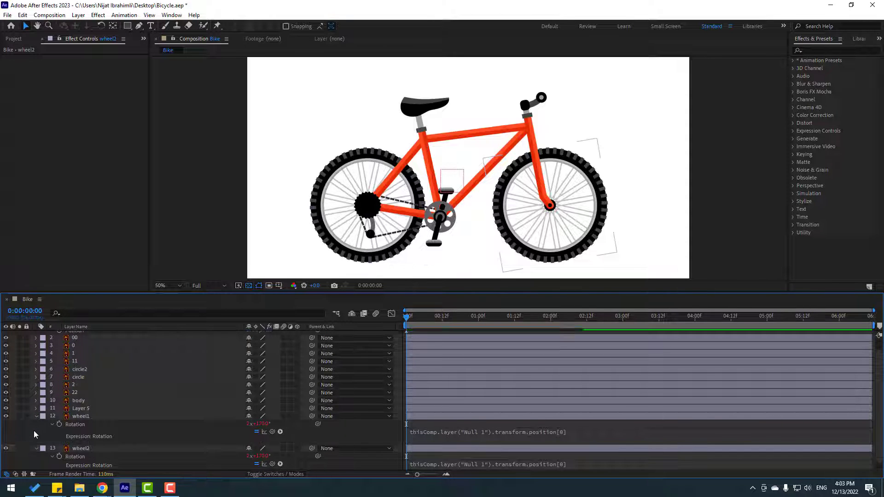
click(36, 434)
scroll(97, 421, up, 1)
Step: Parent body, wheel1 and wheel2 to Null 1, sliding the null to test the bike follows
click(90, 336)
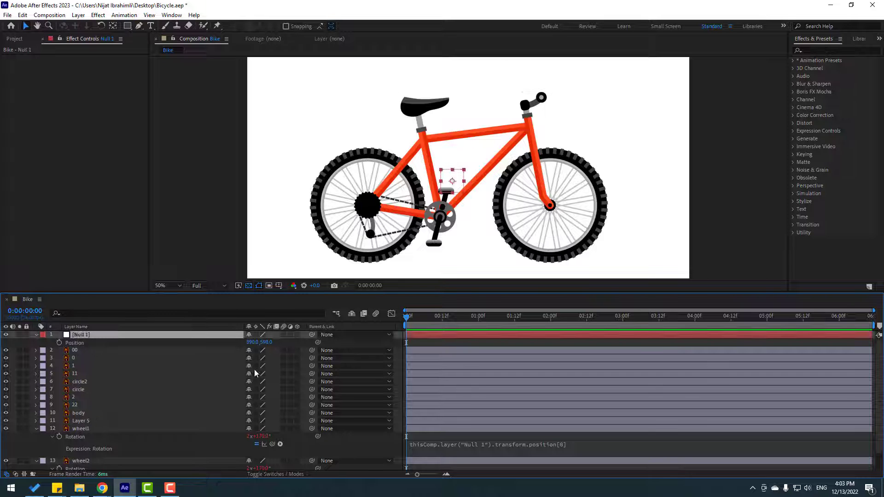
mouse_move(252, 342)
mouse_down()
mouse_move(289, 341)
mouse_move(258, 341)
mouse_up()
scroll(48, 433, down, 1)
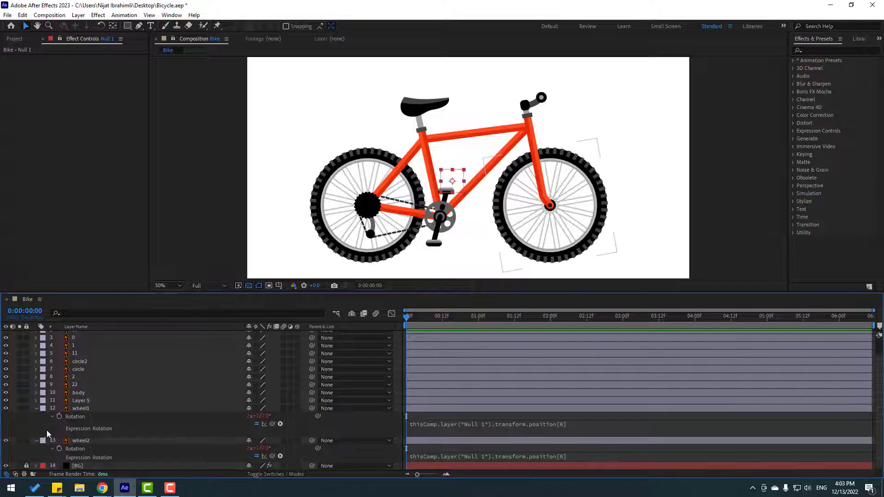
click(94, 409)
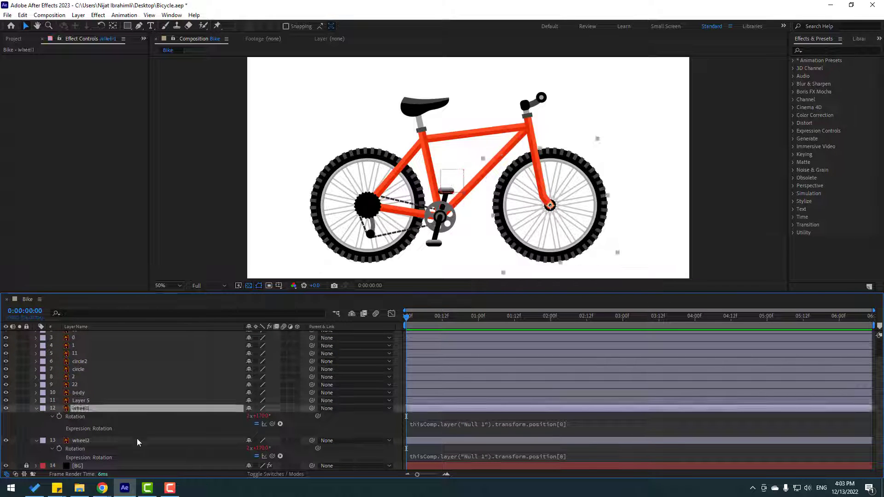
ctrl+click(86, 442)
scroll(93, 428, up, 1)
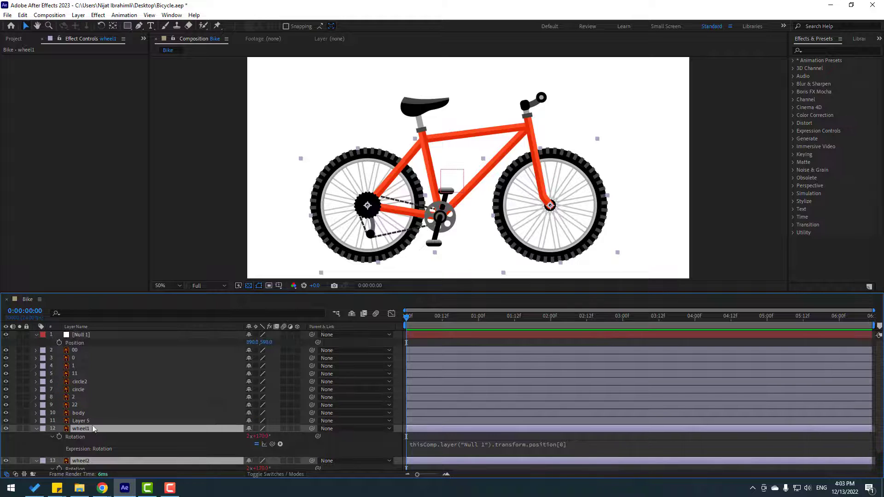
ctrl+click(86, 414)
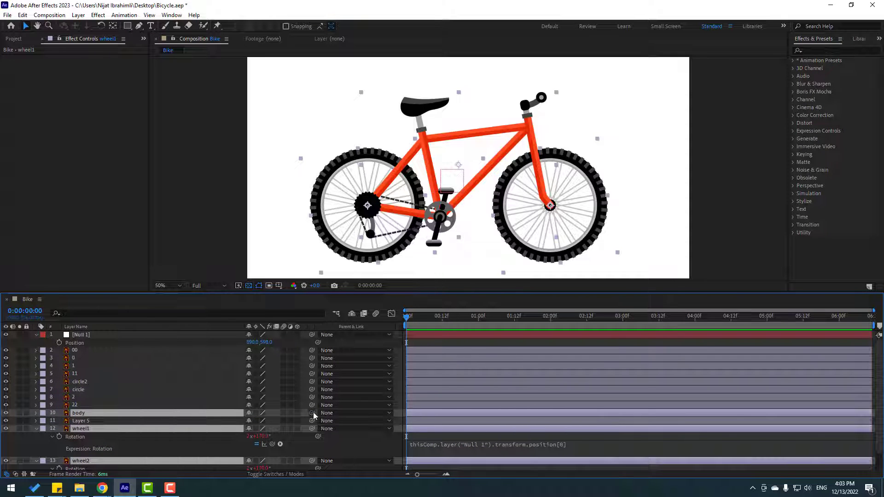
drag(312, 413, 83, 335)
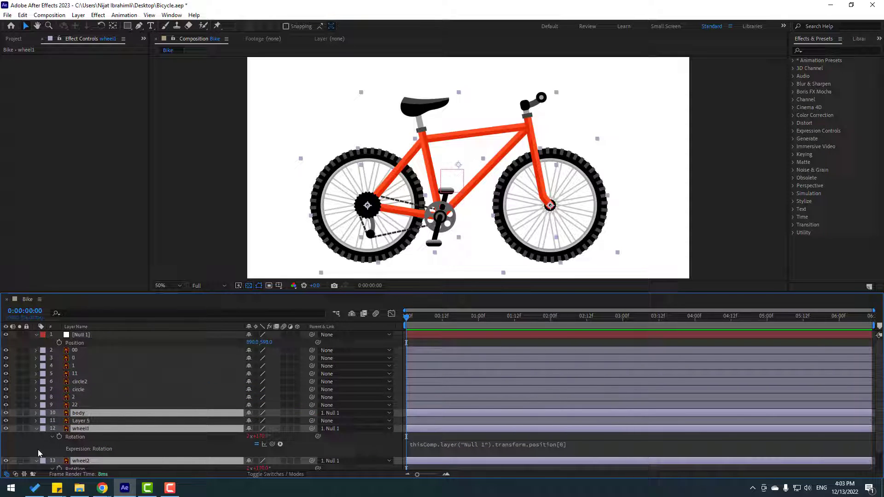
click(108, 342)
drag(252, 342, 291, 347)
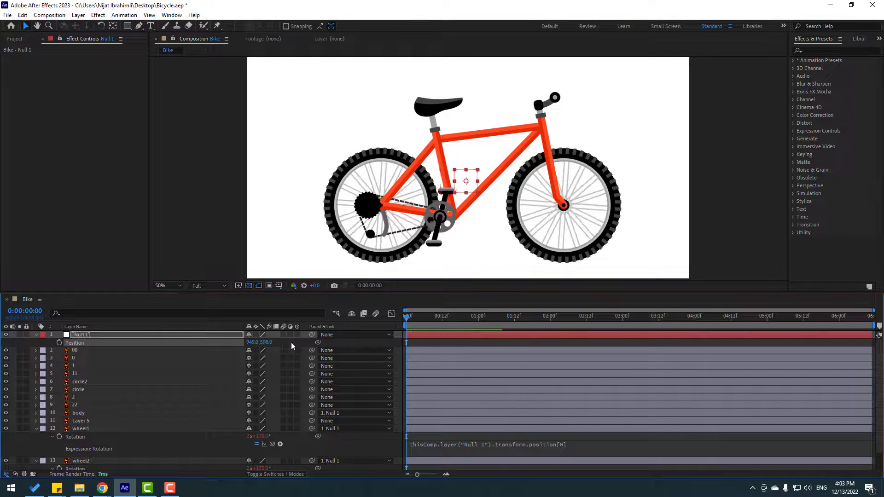
Step: Keyframe Null 1's Position from X 890 at 0:00 to X 1187 at 6:10, then preview
click(59, 343)
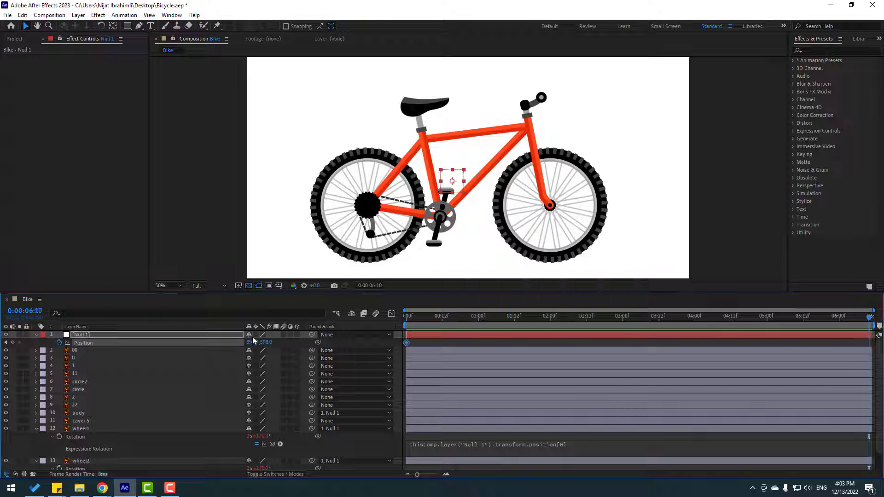
drag(253, 341, 397, 326)
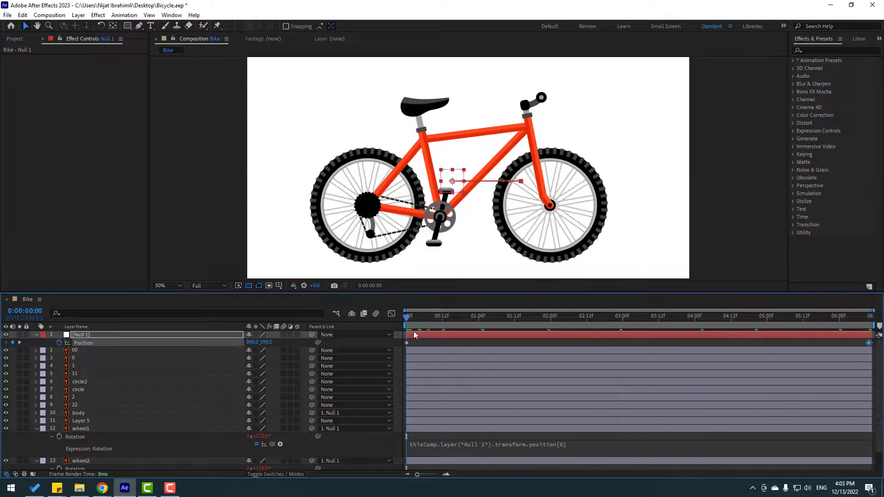
key(space)
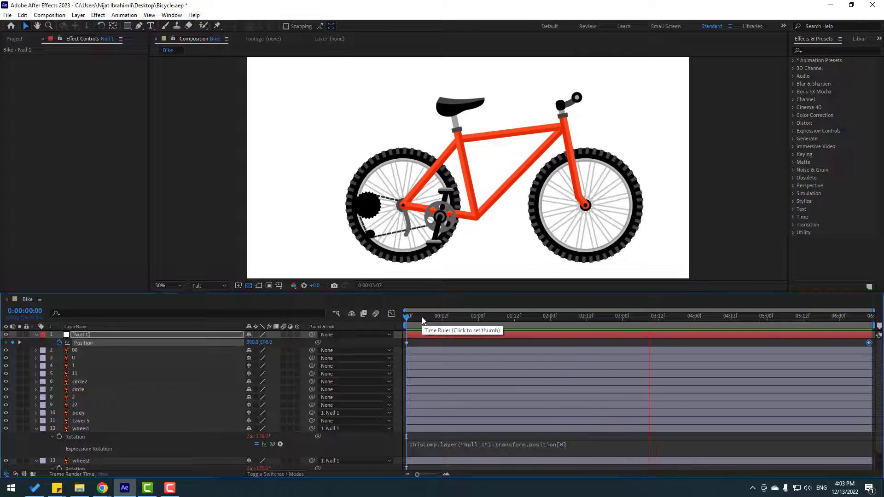
key(space)
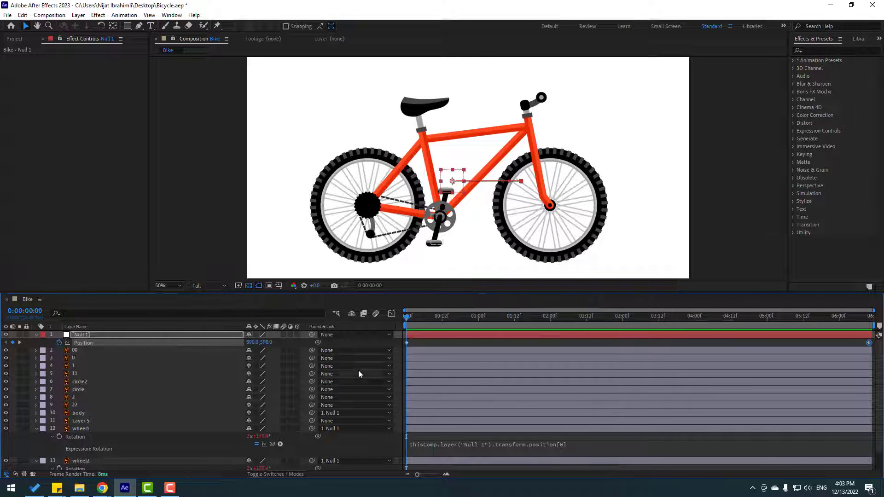
Step: Multiply wheel1's Rotation expression by 1.5 and preview the wheel spin
scroll(506, 390, down, 2)
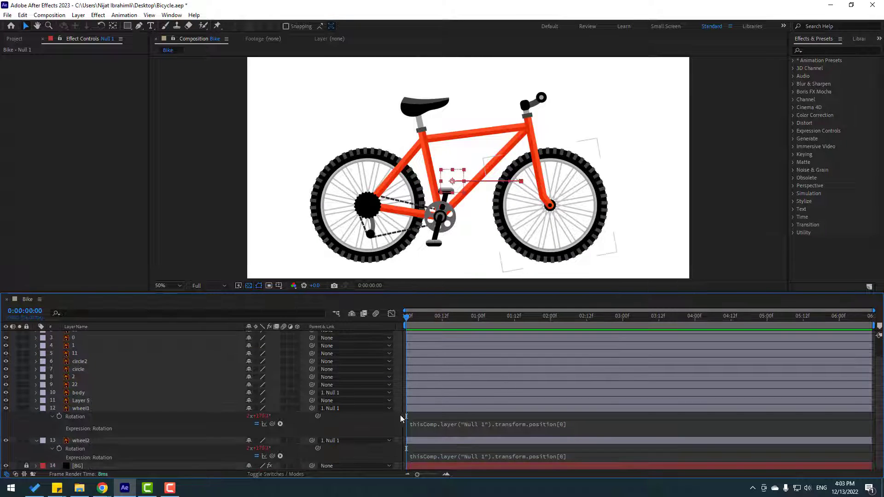
click(573, 426)
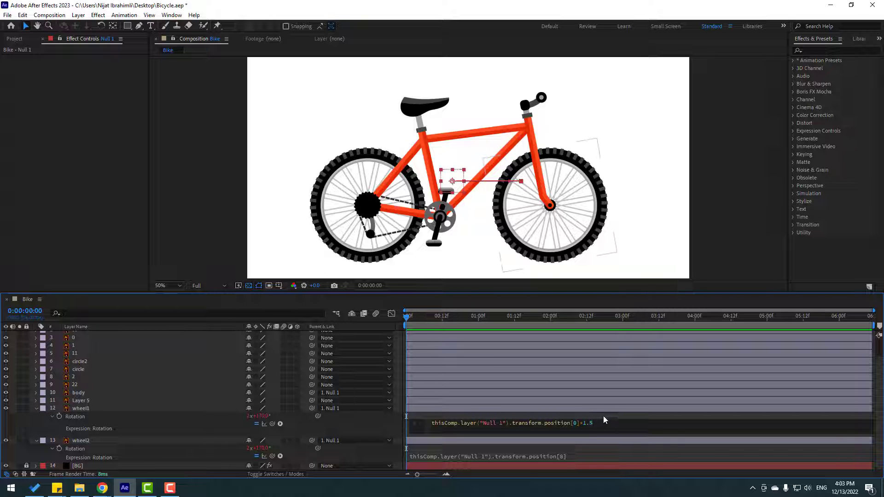
key(KP_Enter)
key(space)
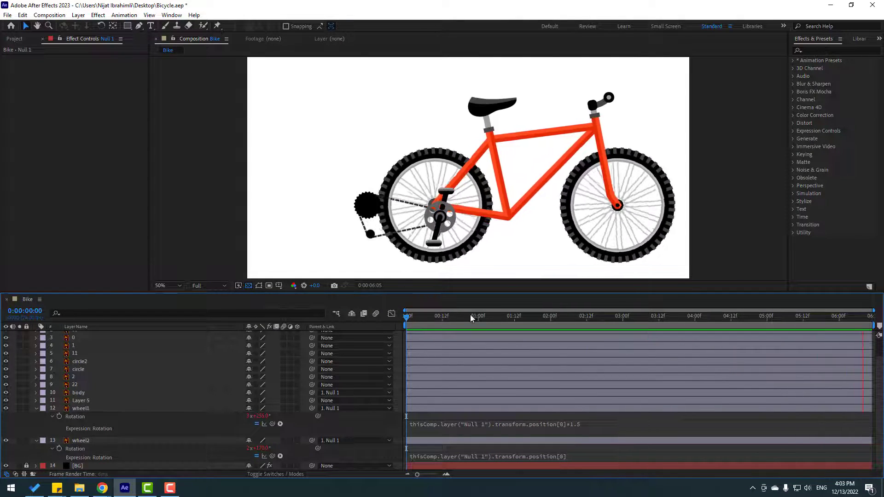
click(584, 425)
click(585, 424)
key(End)
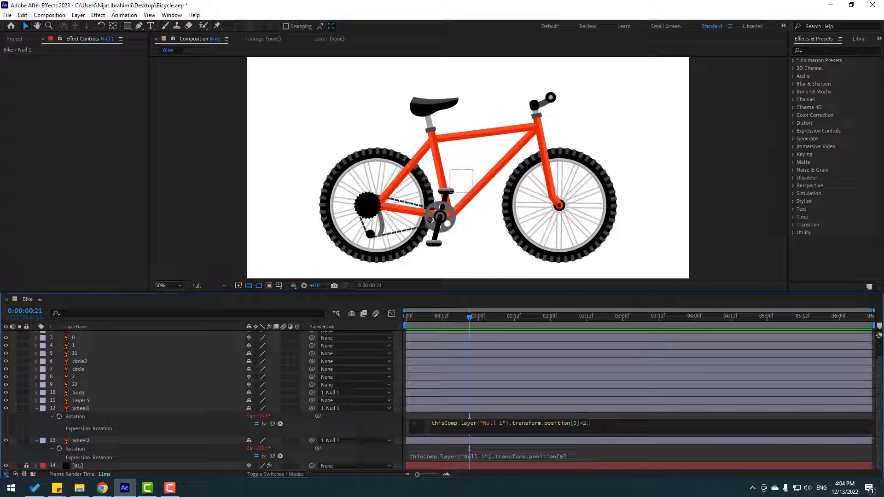
key(KP_Enter)
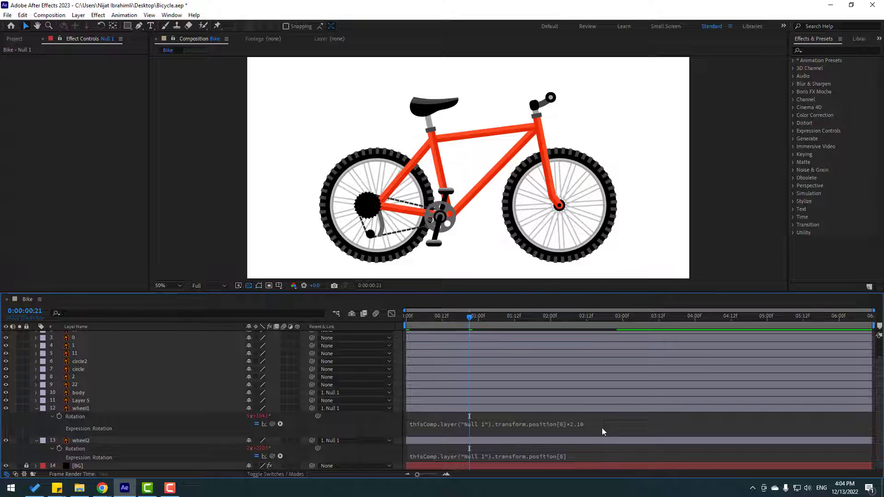
key(space)
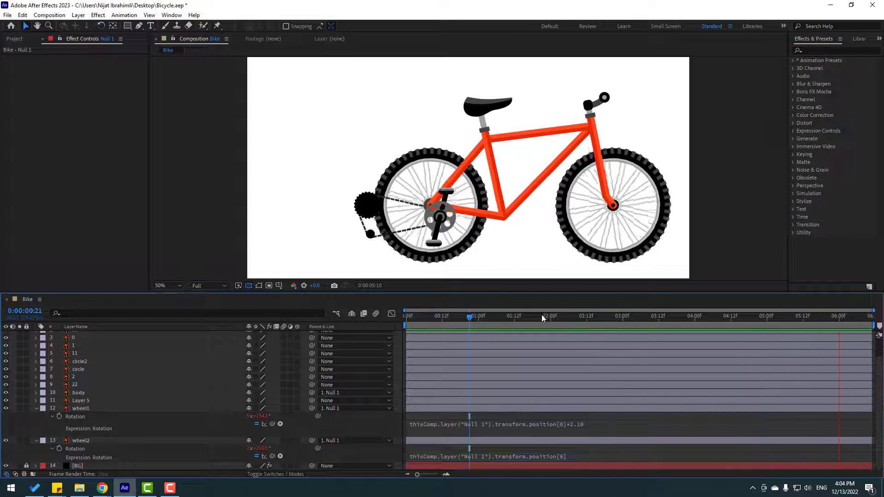
click(530, 317)
Step: Revise wheel1's expression multiplier to 0.5 and preview the rolling bike from the start
click(596, 425)
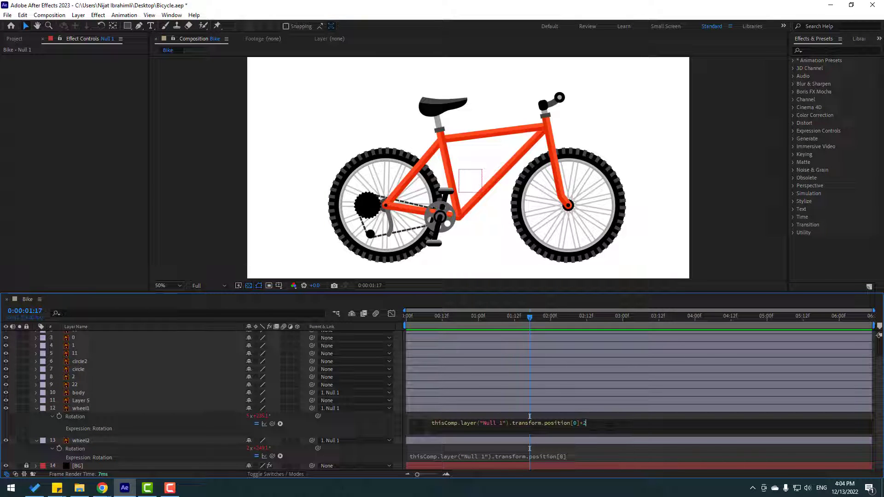
text(0)
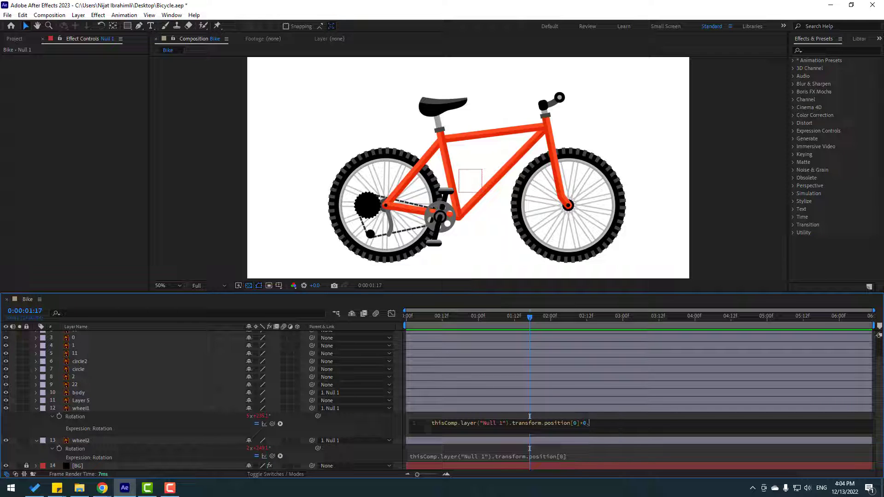
text(.5)
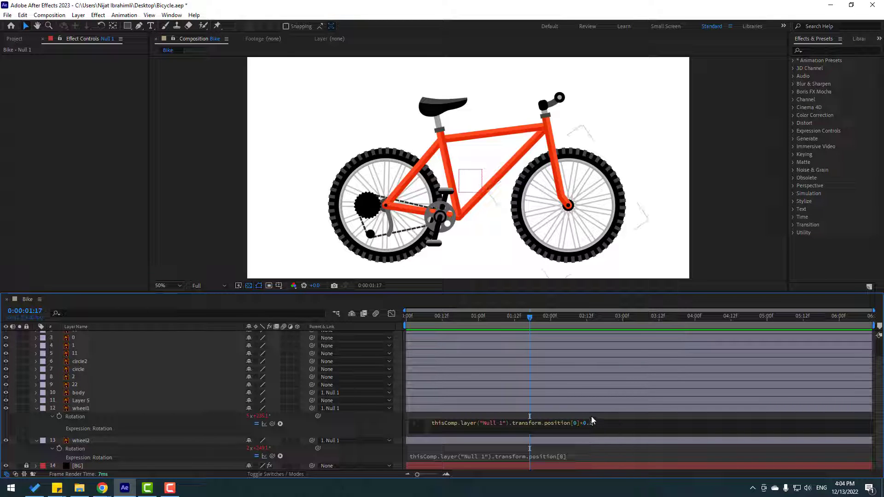
click(591, 419)
key(space)
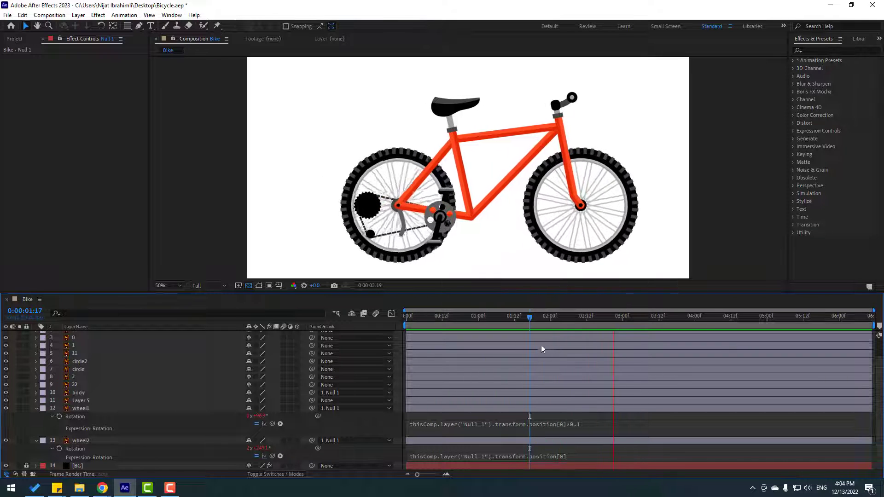
click(589, 423)
click(590, 424)
key(BackSpace)
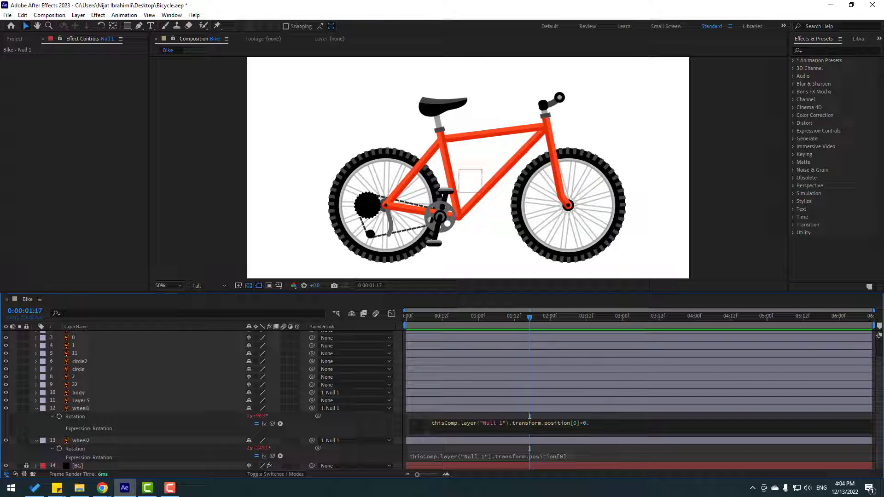
click(596, 411)
key(space)
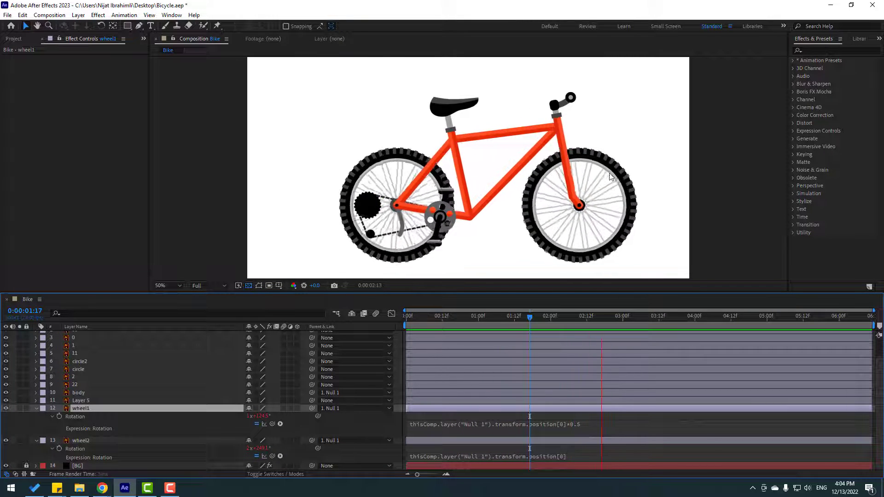
key(space)
key(Home)
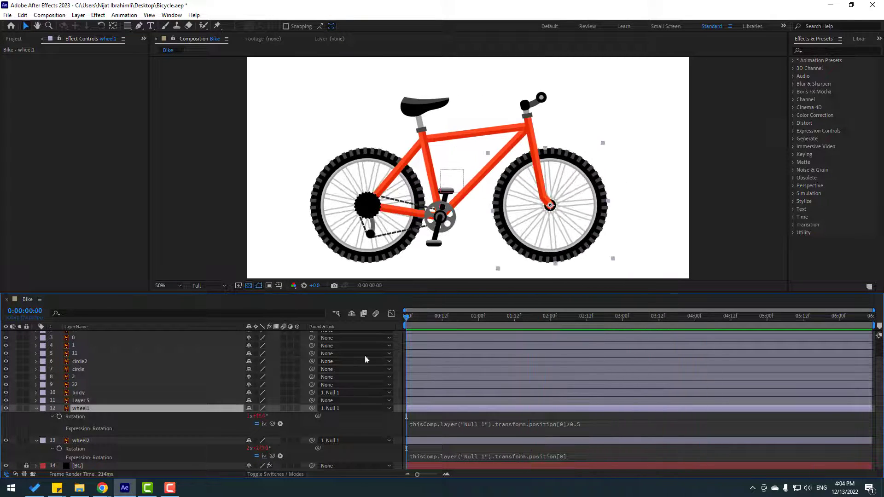
Step: Append *0.5 to wheel2's Rotation expression and preview both wheels
click(559, 456)
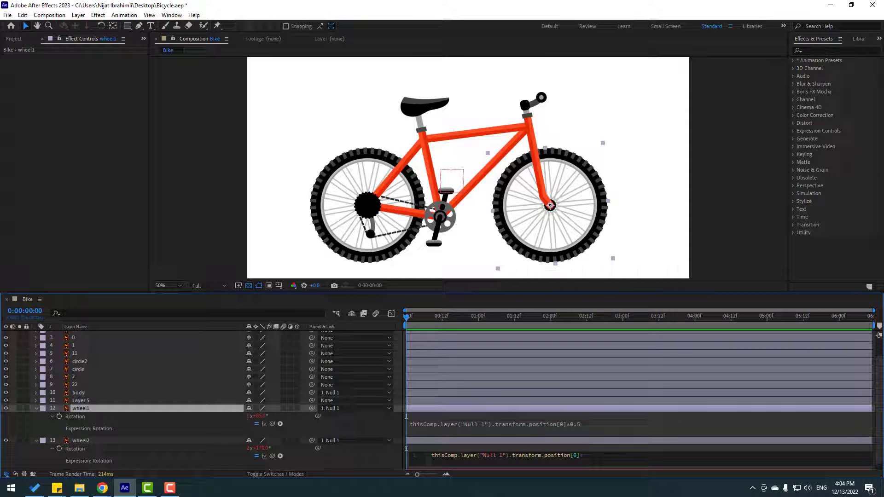
text(*0.5)
click(584, 449)
key(space)
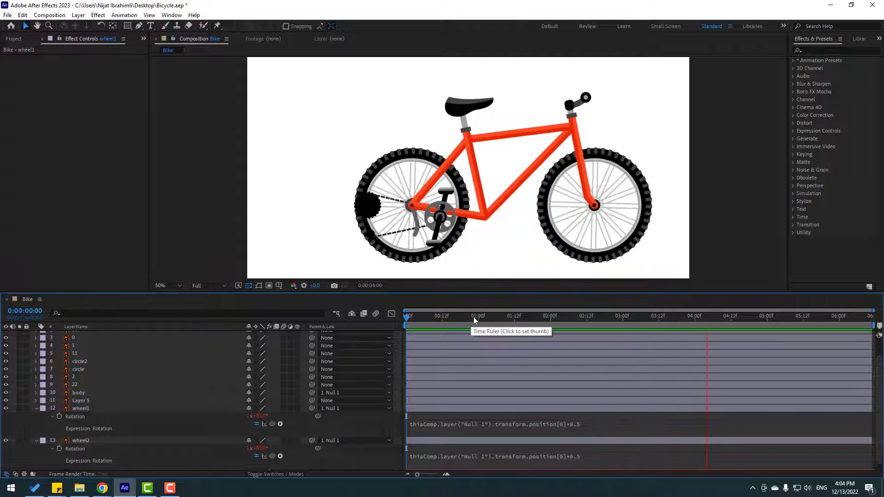
click(486, 318)
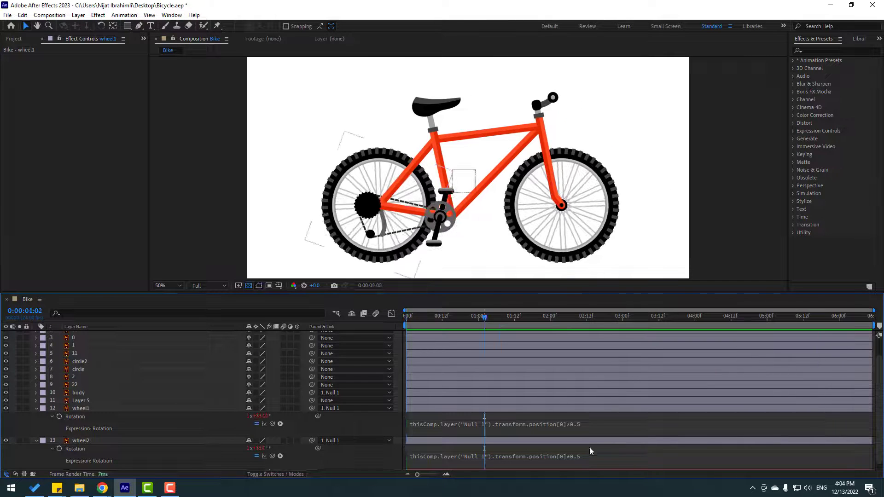
Step: Set both wheels' expression multipliers to 0.8, preview, and collapse wheel1 and wheel2
click(599, 423)
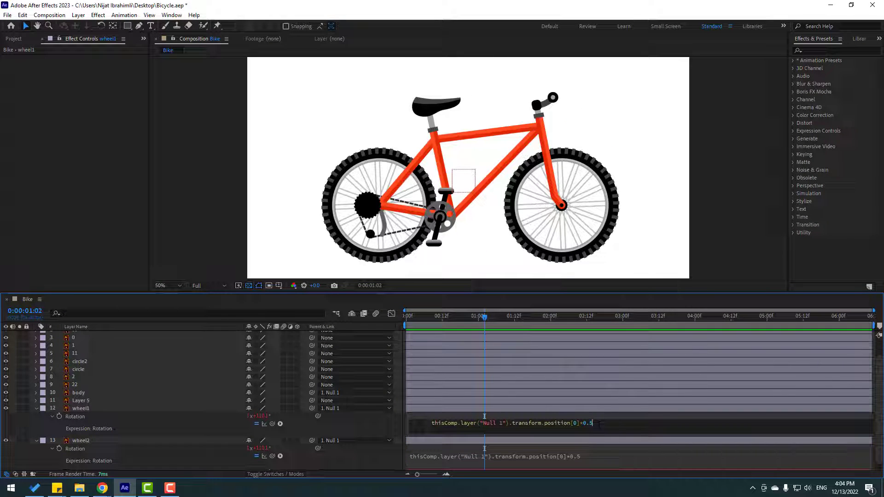
click(590, 456)
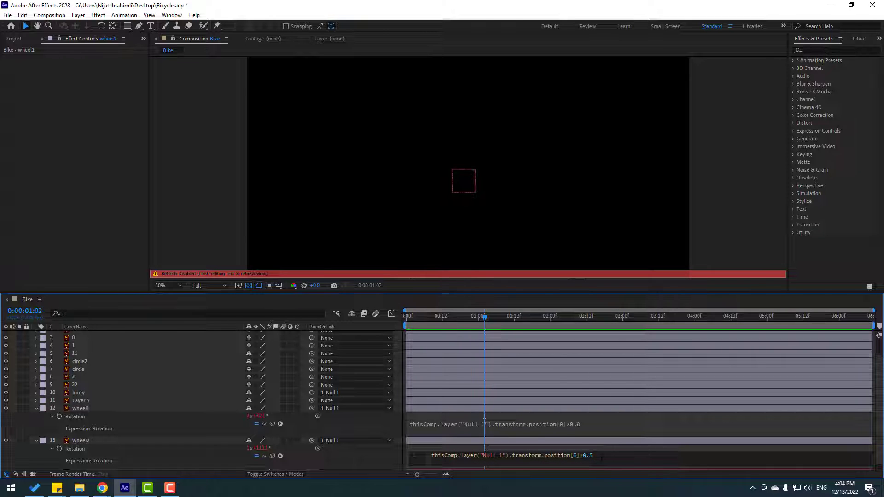
key(KP_Enter)
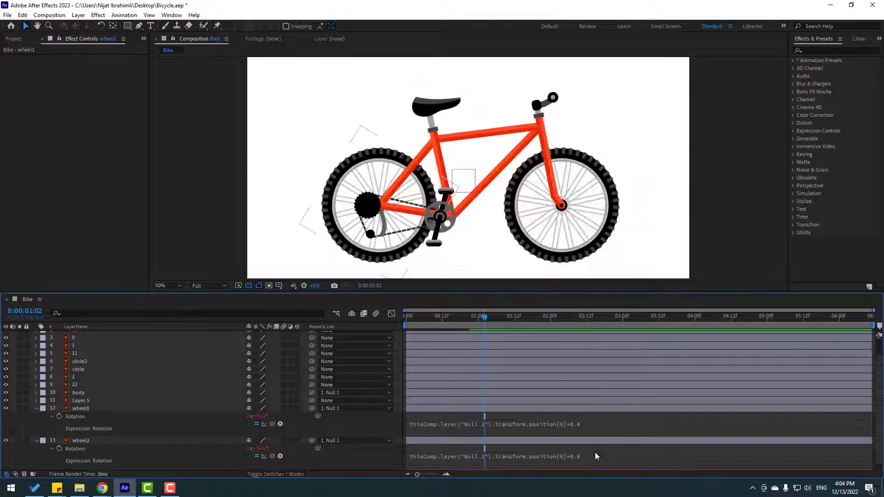
key(space)
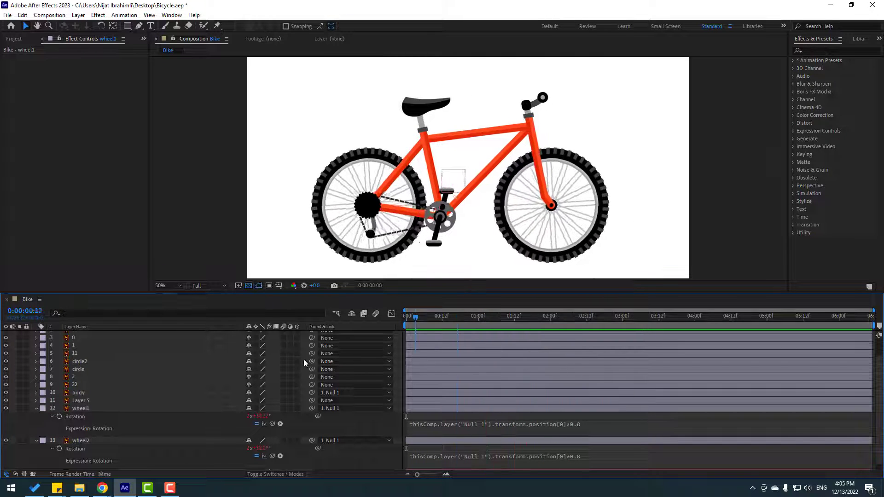
key(space)
click(36, 409)
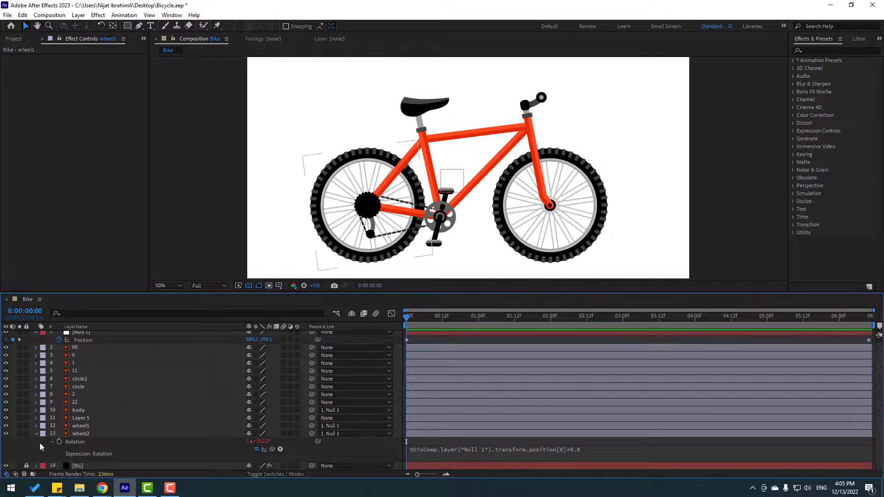
click(36, 434)
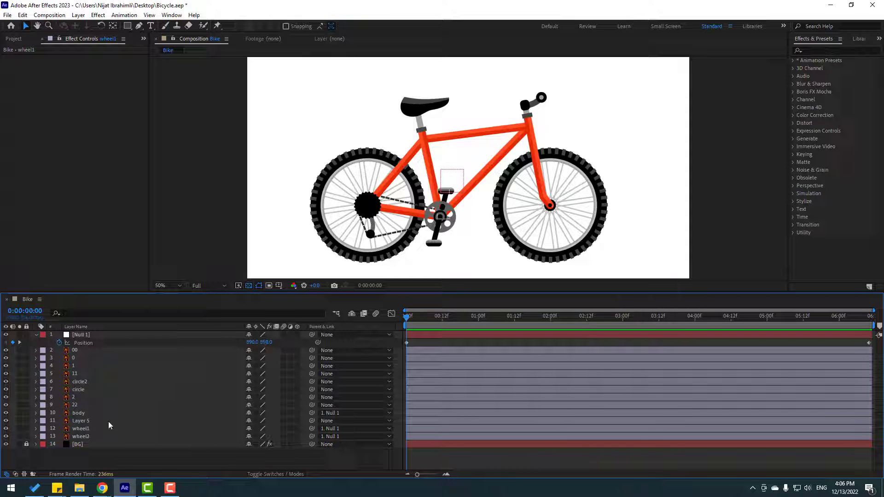
Step: Parent upper pedal layer 2 to layer 22, and layer 22 to body
click(74, 397)
scroll(461, 184, up, 4)
drag(421, 250, 445, 144)
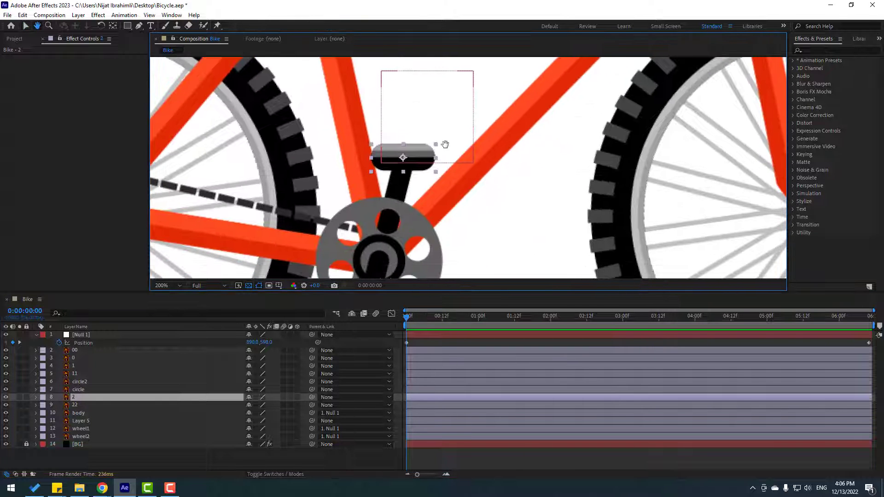
drag(311, 398, 76, 406)
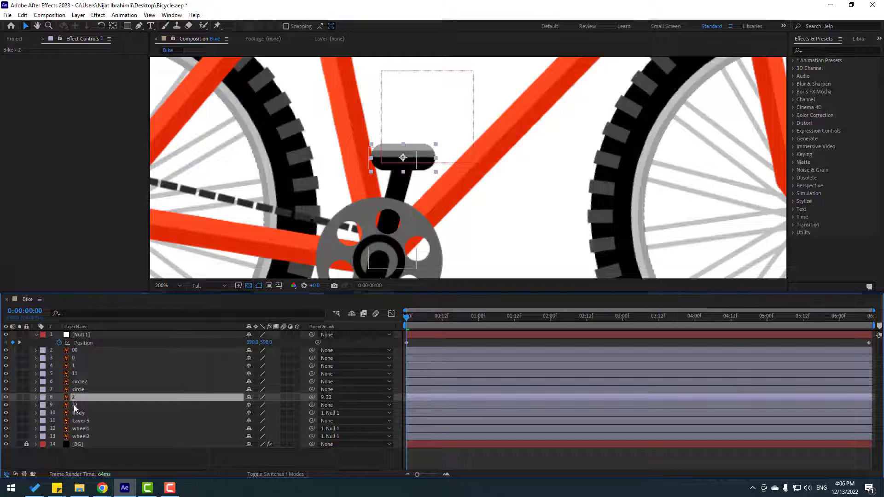
click(75, 406)
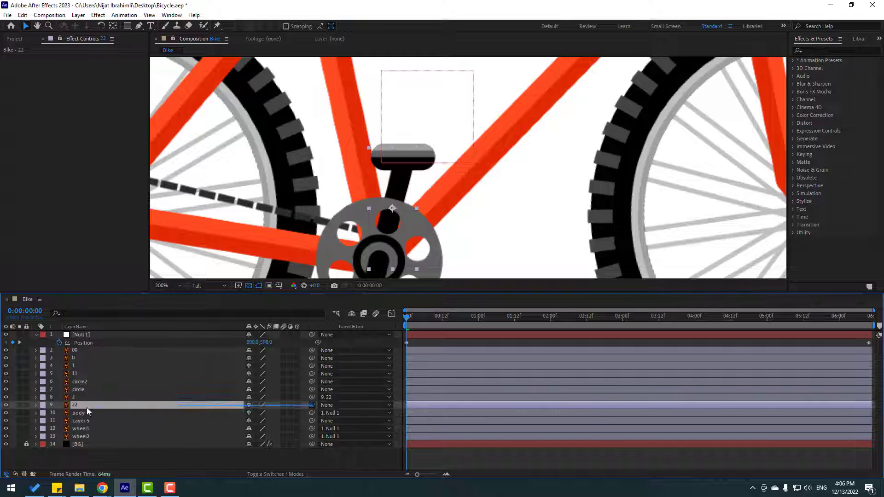
drag(87, 411, 86, 413)
Step: Parent lower pedal layer 1 to crank arm 11, and layer 11 to body
click(76, 367)
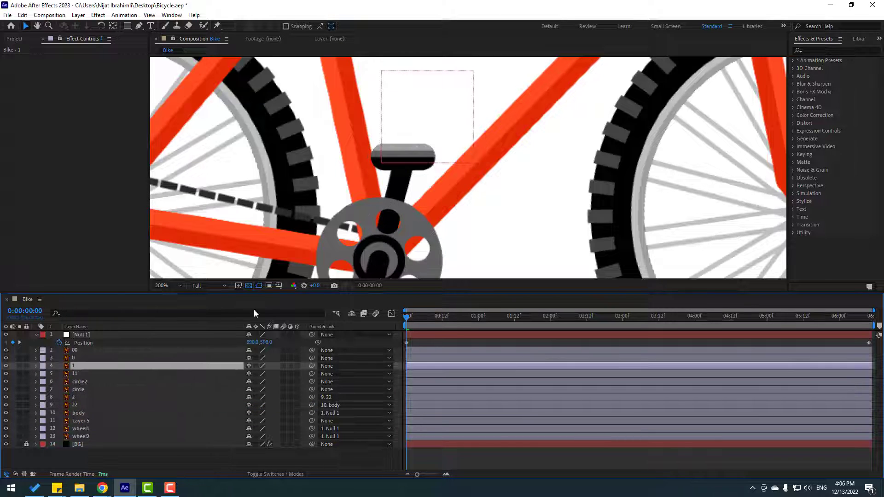
scroll(508, 207, down, 5)
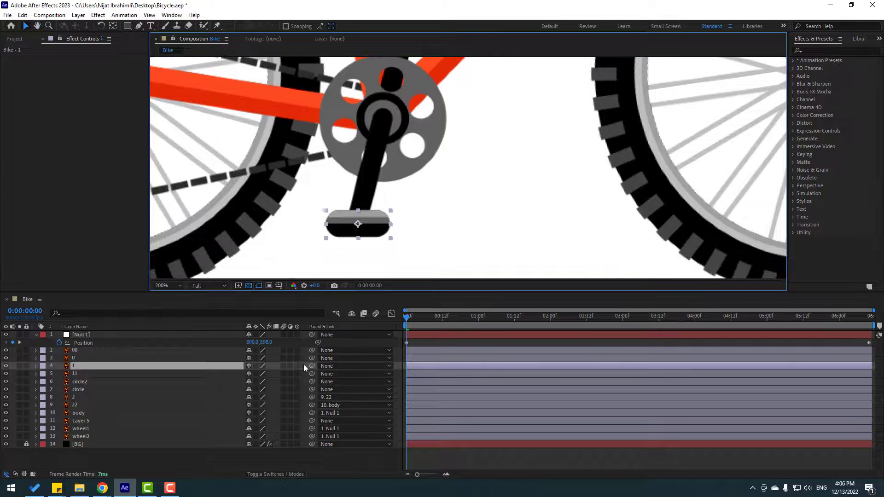
drag(311, 366, 86, 372)
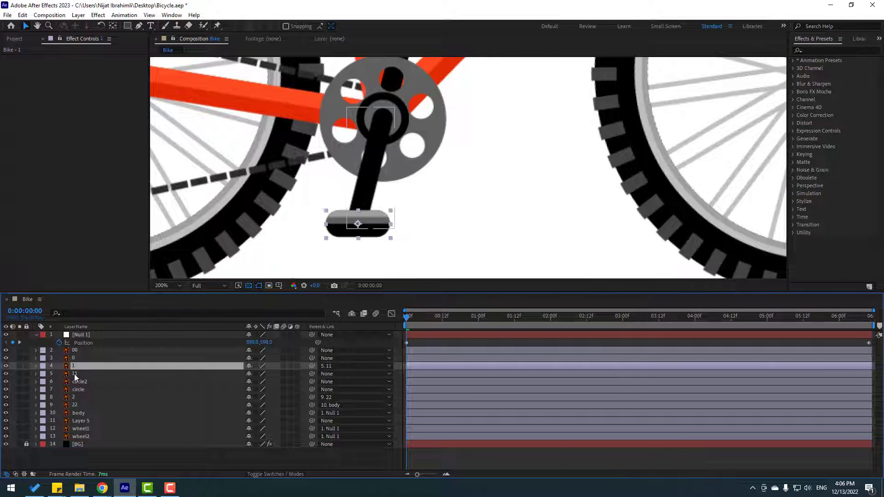
click(74, 374)
drag(312, 374, 86, 413)
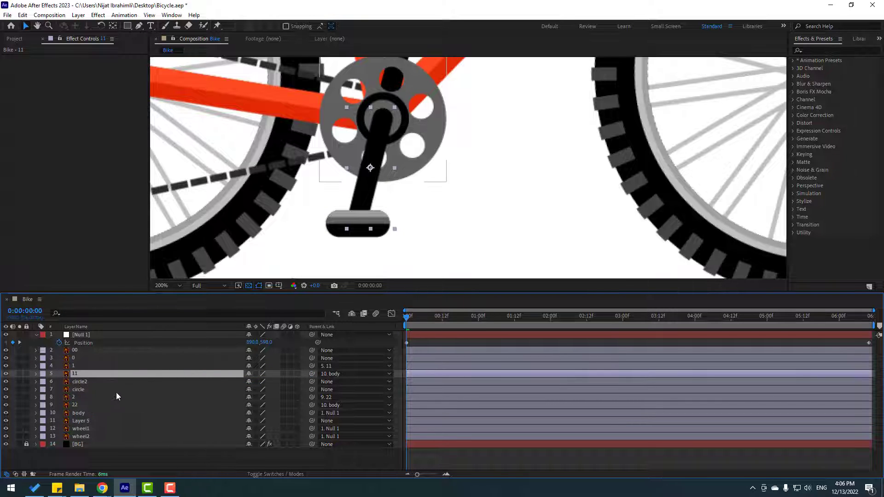
Step: Solo crank arm layer 11 and move its anchor point to its top end
click(19, 373)
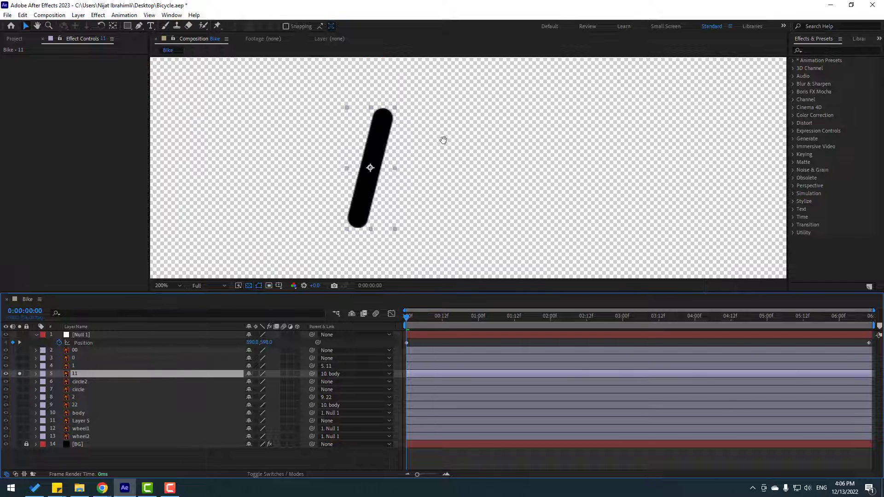
click(113, 25)
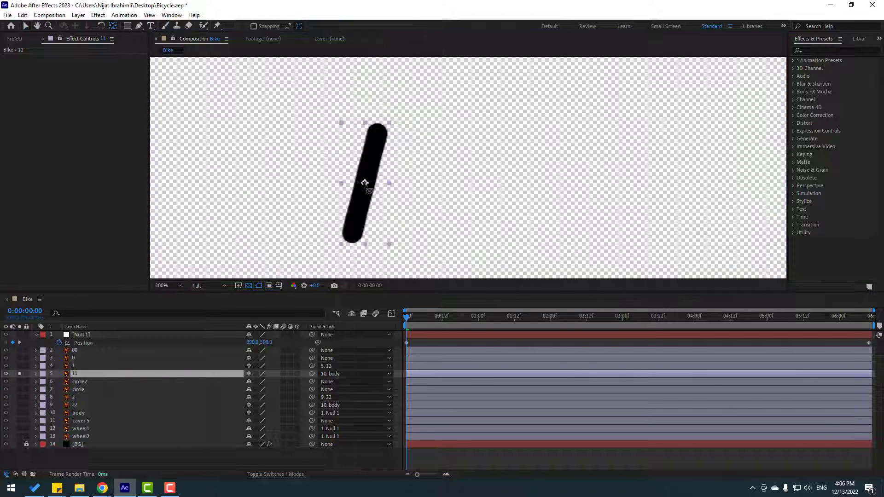
drag(365, 183, 378, 131)
click(26, 25)
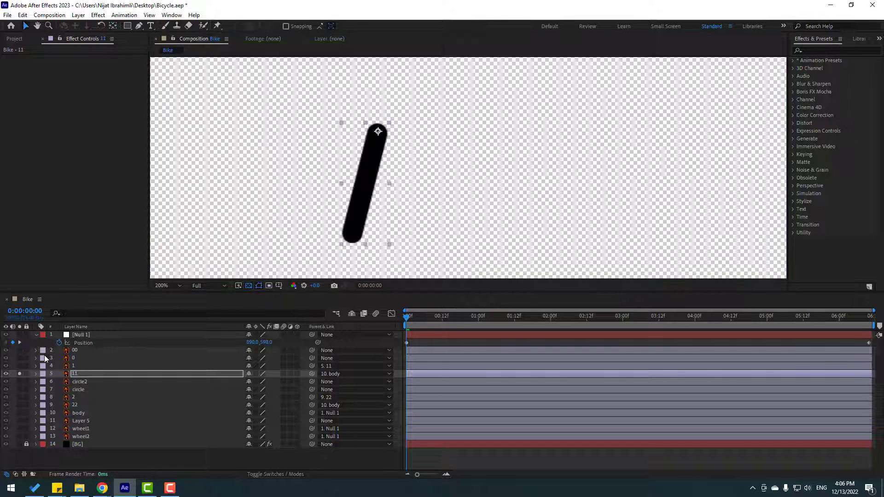
click(20, 374)
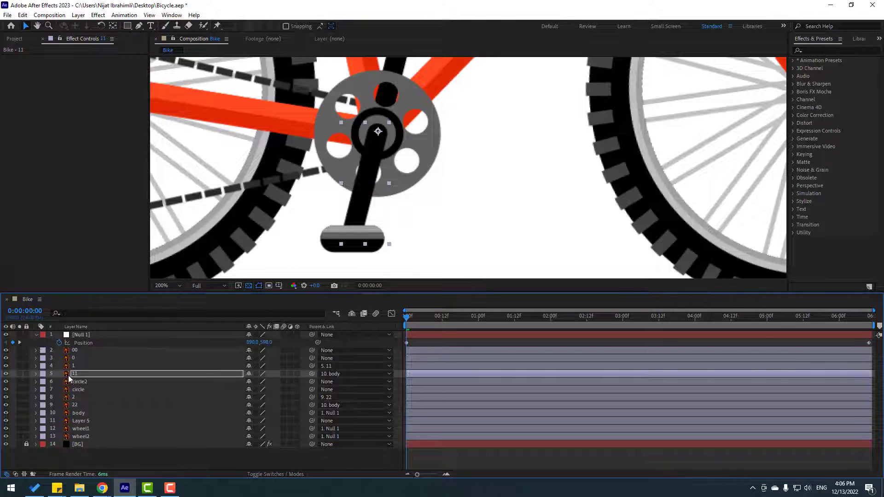
Step: Solo pedal layer 1 and move it upward
click(77, 366)
click(19, 367)
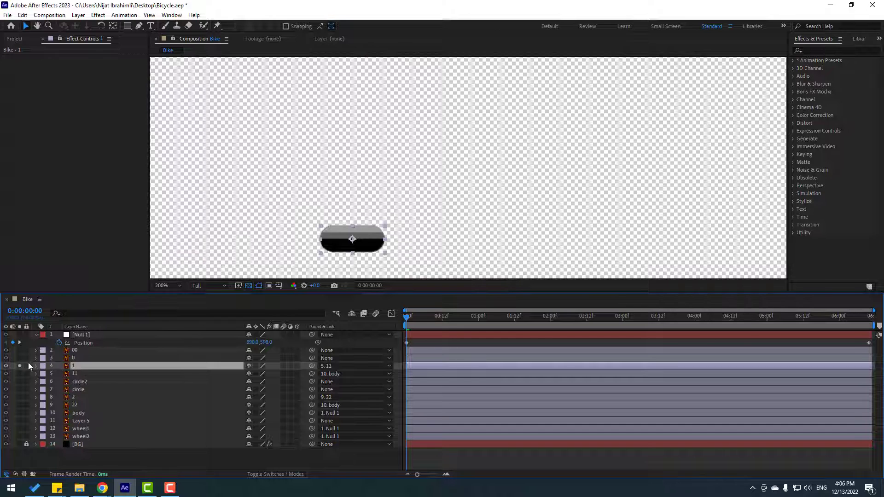
drag(361, 245, 368, 190)
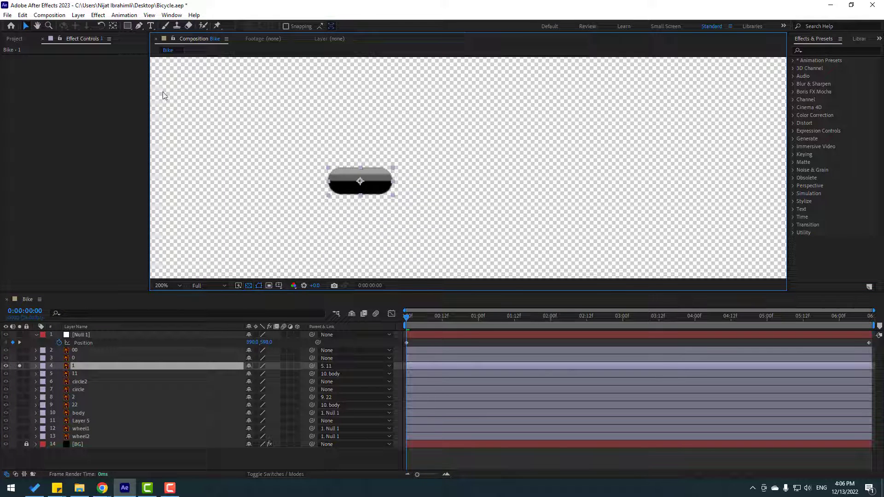
click(19, 366)
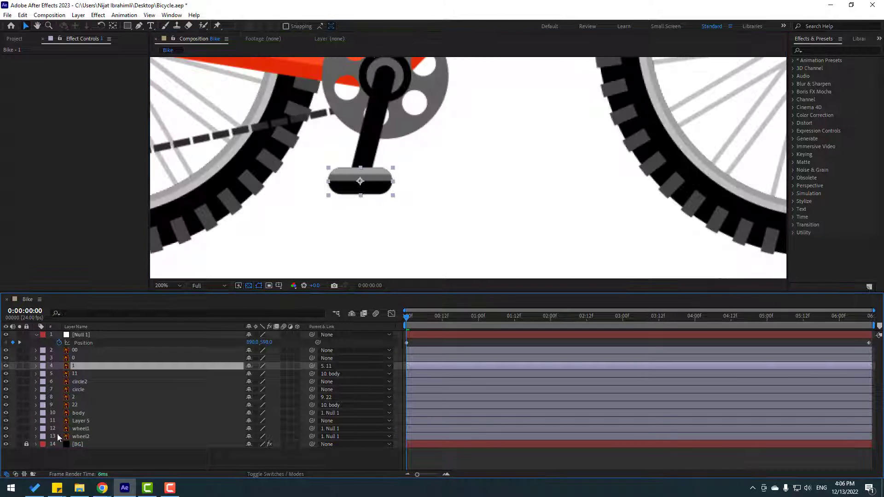
Step: Solo crank arm 22 and move its anchor point to its lower end at the chainring centre
click(74, 405)
click(19, 405)
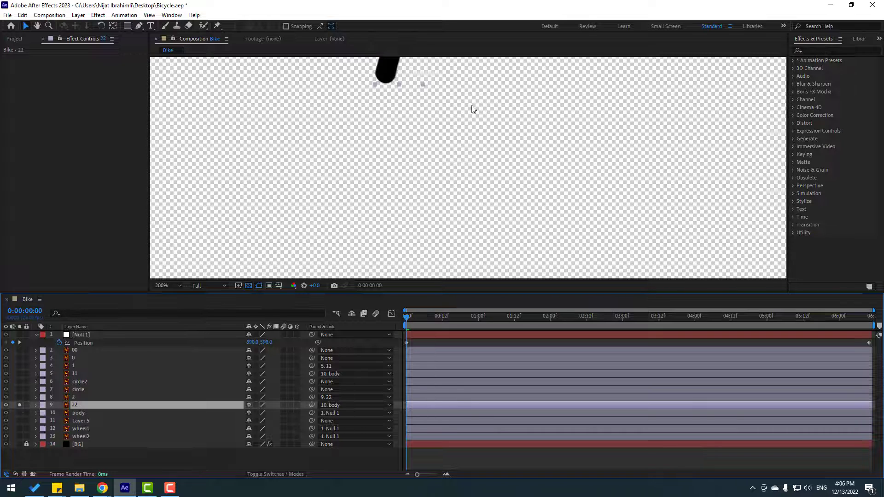
drag(449, 206, 445, 218)
click(113, 25)
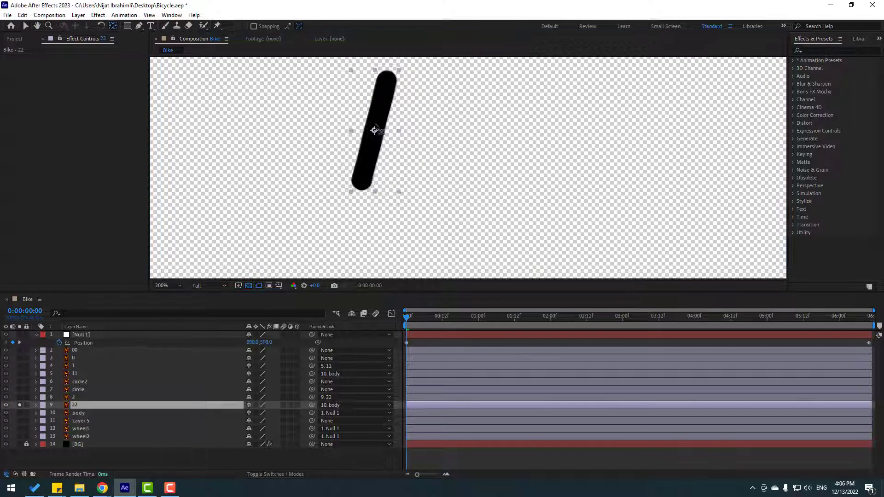
drag(374, 131, 362, 183)
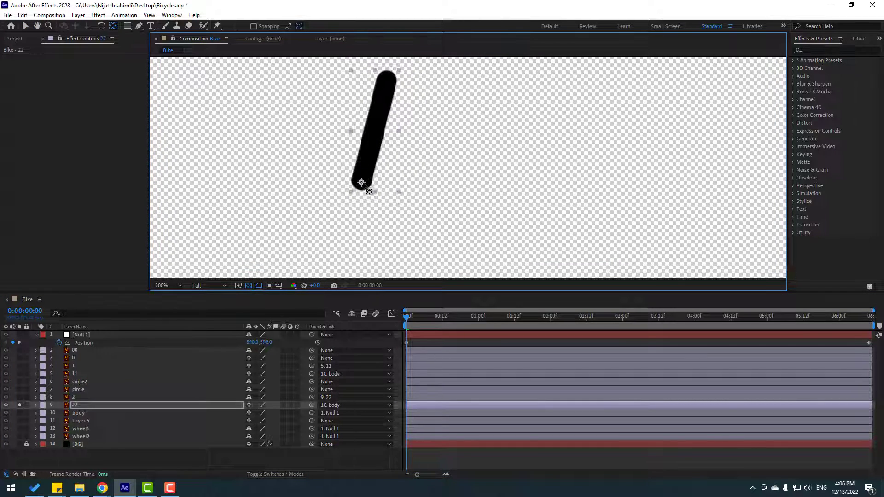
click(26, 26)
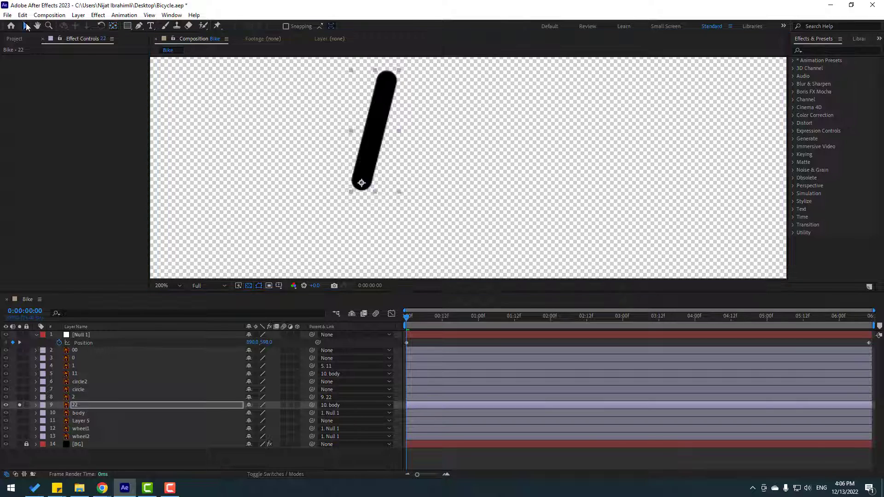
click(19, 405)
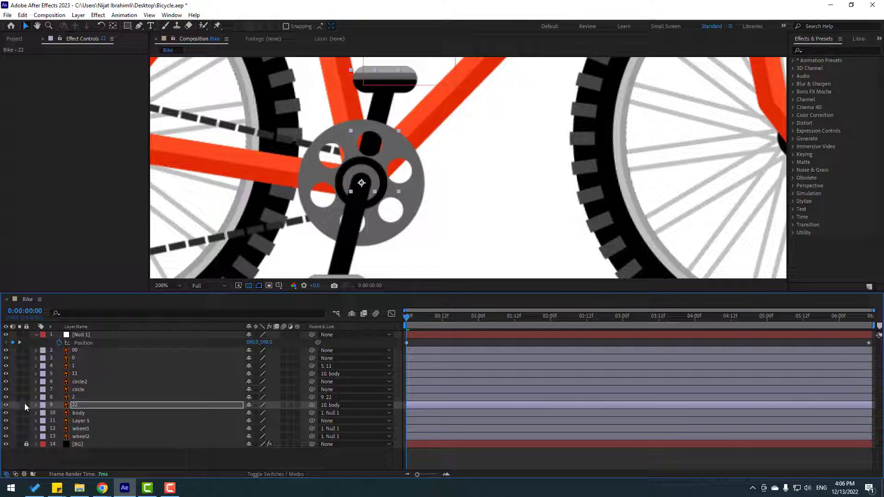
Step: Parent the chainring layers circle and circle2 to body
click(84, 390)
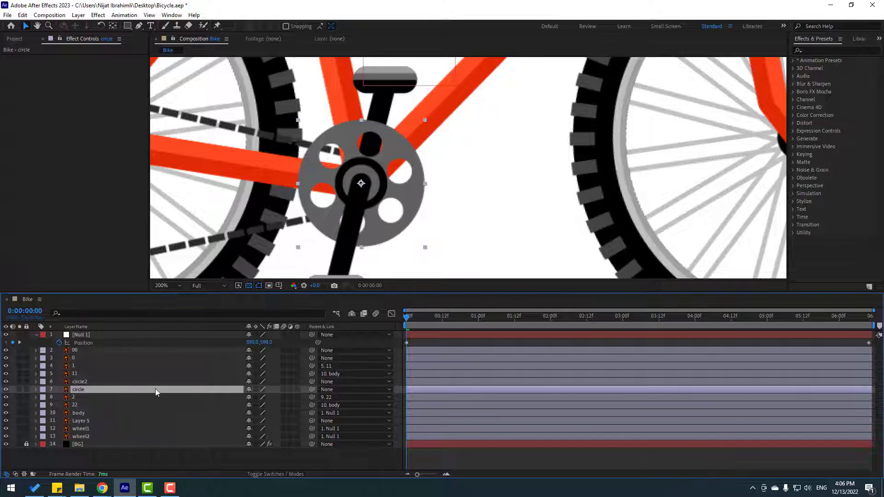
drag(312, 389, 81, 416)
click(91, 382)
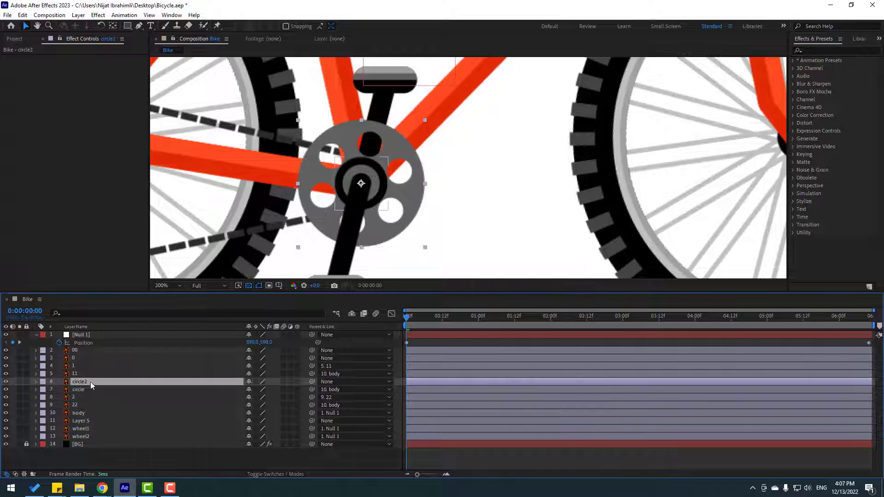
click(6, 382)
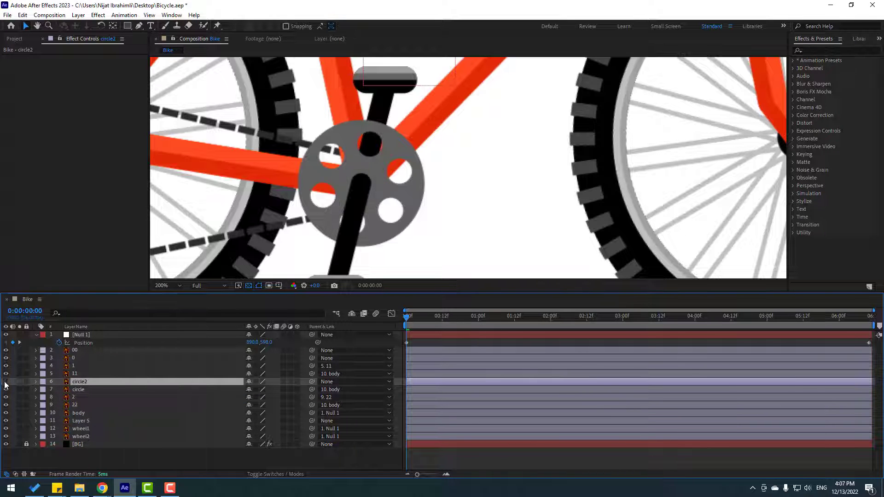
click(5, 382)
drag(311, 382, 83, 416)
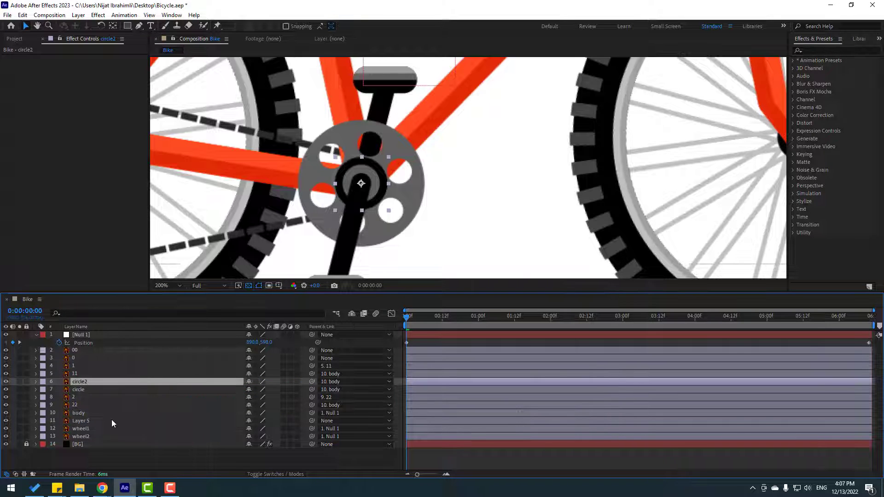
Step: Parent rear sprocket layers 0 and 00 to body, then preview the animation
click(84, 359)
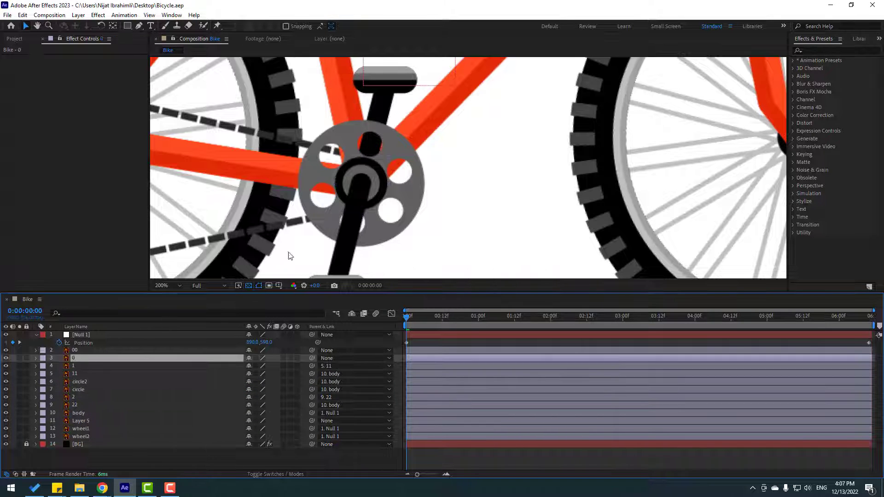
drag(288, 253, 391, 222)
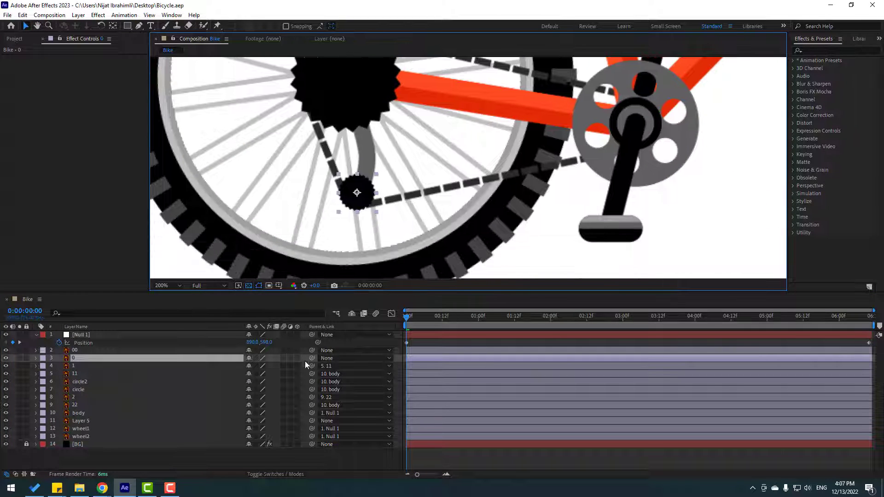
drag(312, 358, 81, 412)
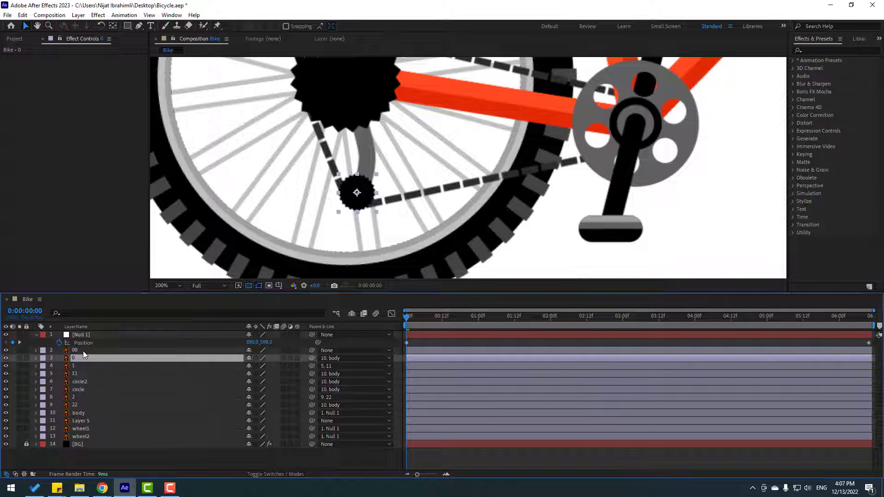
click(82, 350)
drag(435, 217, 407, 256)
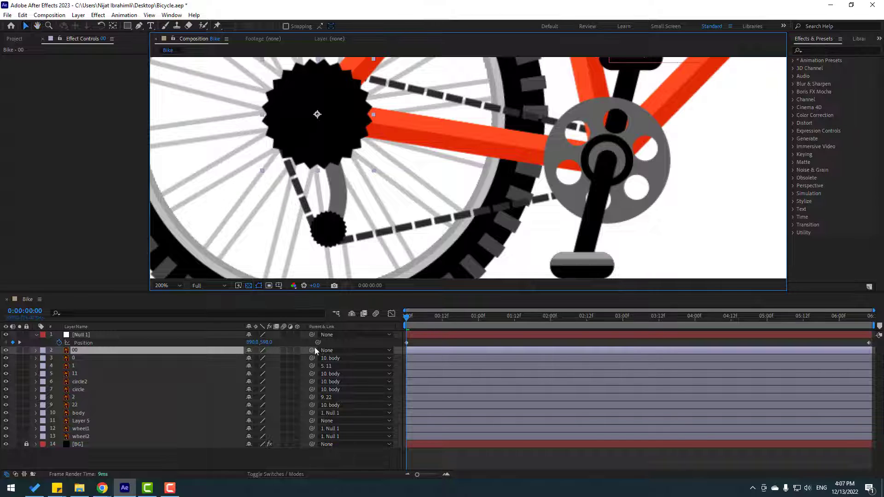
drag(312, 351, 71, 414)
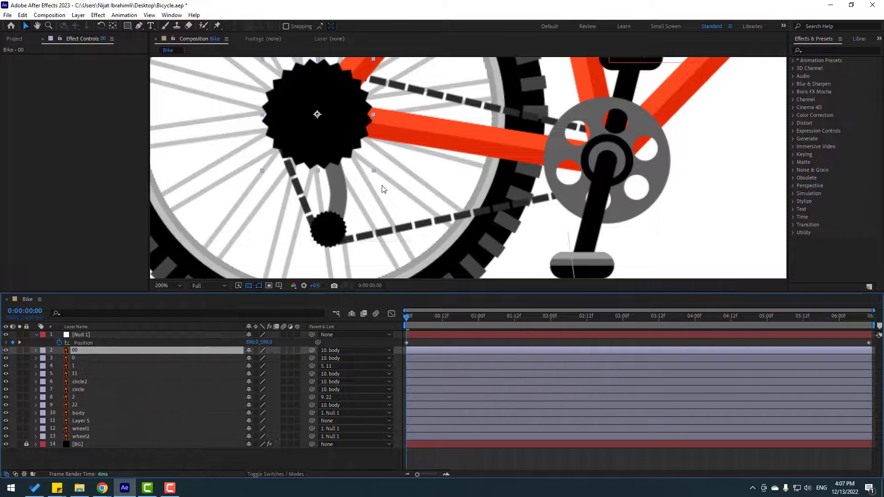
scroll(468, 230, down, 3)
drag(467, 230, 369, 230)
key(space)
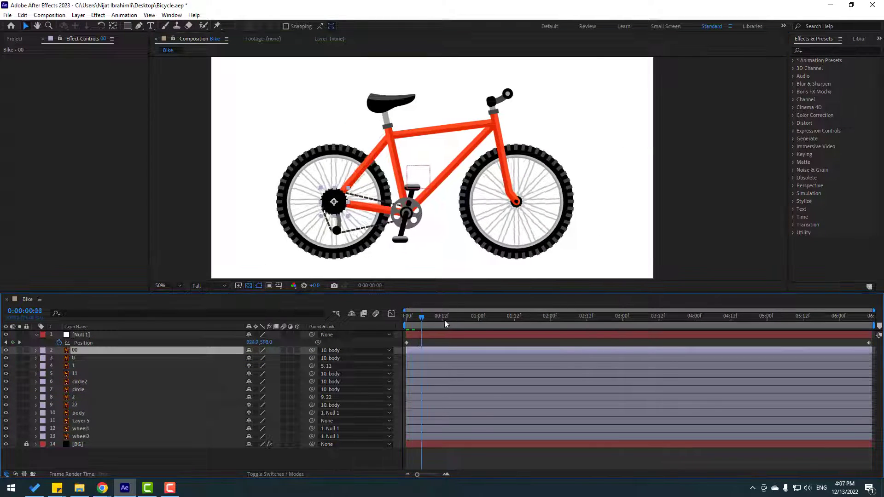
key(space)
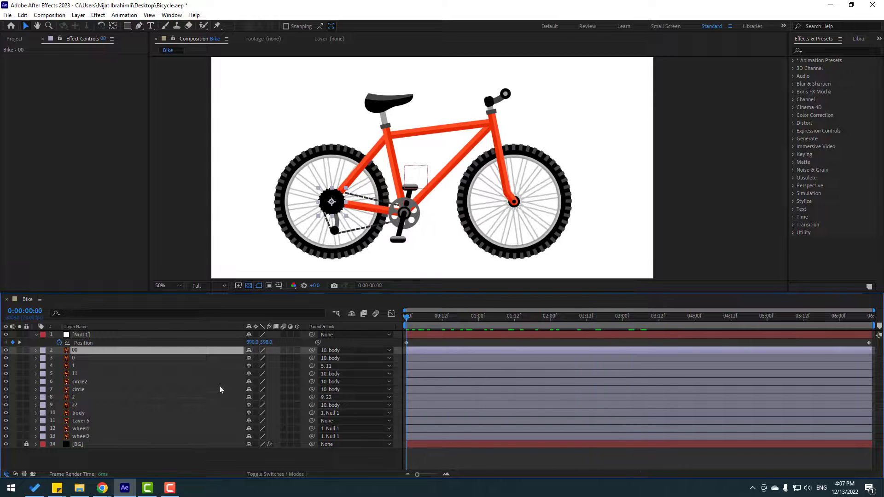
click(172, 459)
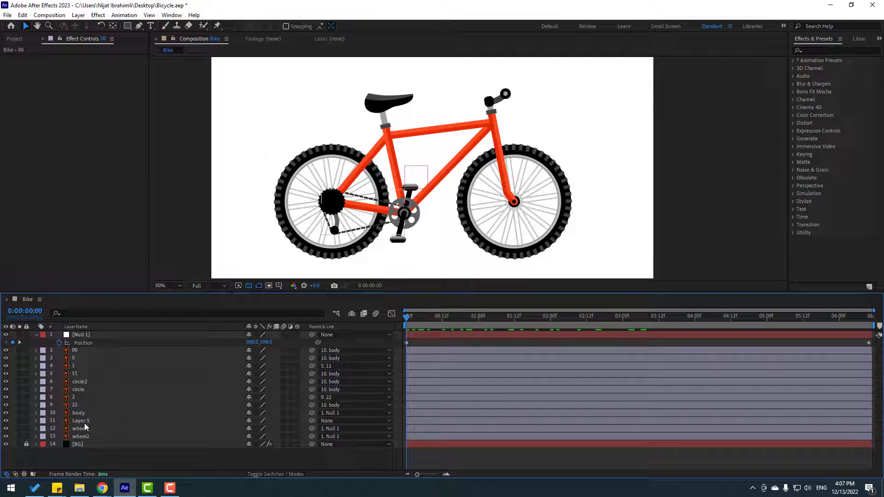
Step: Solo layers 00, 0, Layer 5, circle2 and circle so only the drivetrain shows
click(85, 422)
scroll(415, 208, up, 2)
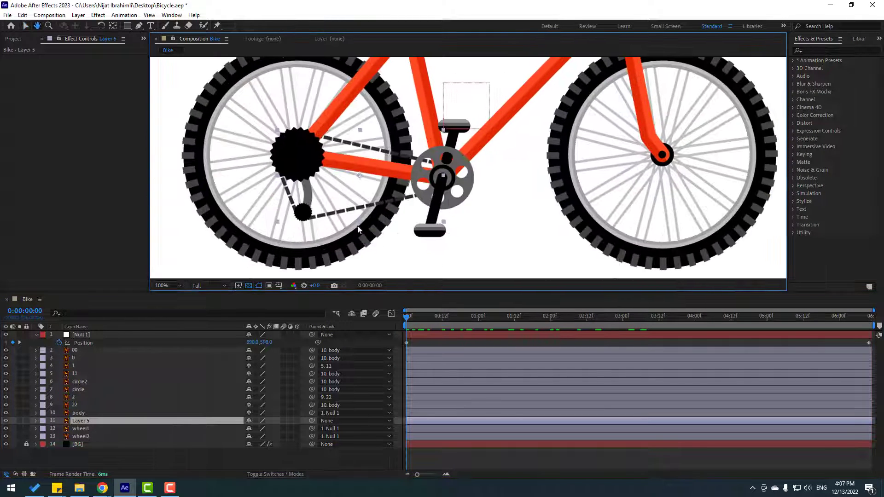
ctrl+click(79, 351)
ctrl+click(78, 358)
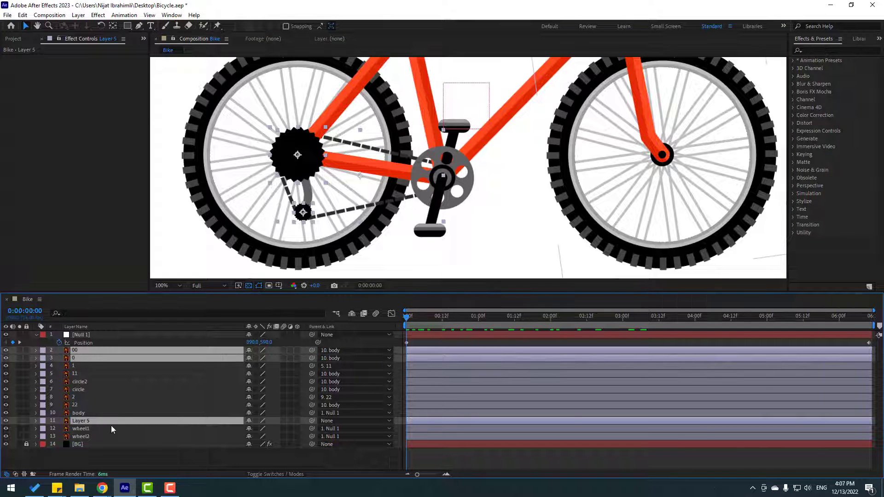
ctrl+click(86, 383)
ctrl+click(85, 390)
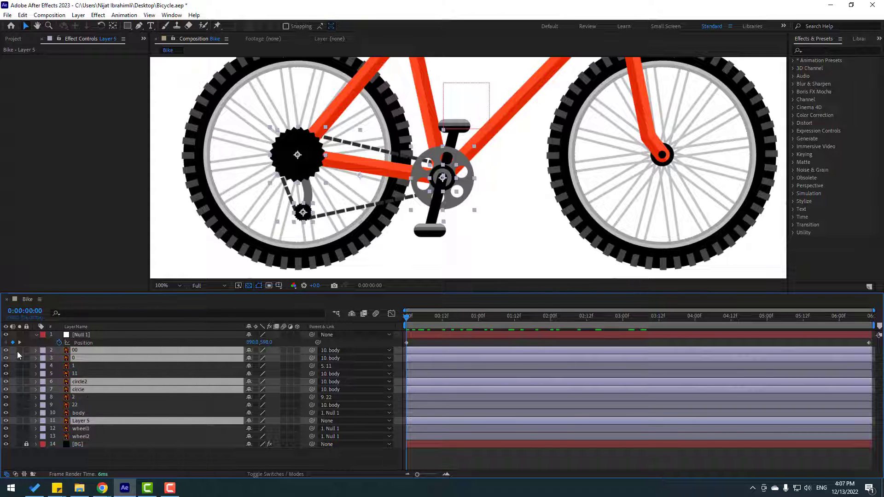
click(20, 354)
Step: Deselect the layers, zoom to 200% and pan so the gears fill the view
click(138, 454)
scroll(366, 219, up, 2)
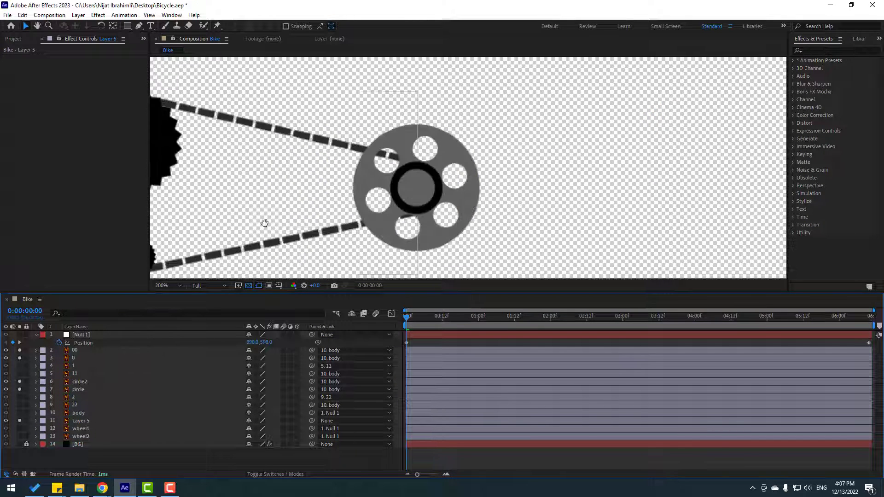
drag(264, 223, 381, 207)
key(g)
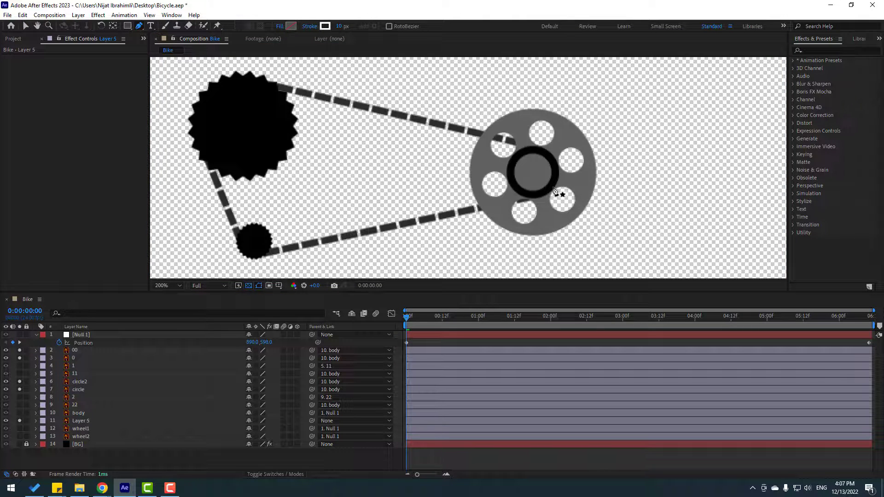
Step: Draw a closed chain path from the chainring hub around the small and big sprockets
click(545, 193)
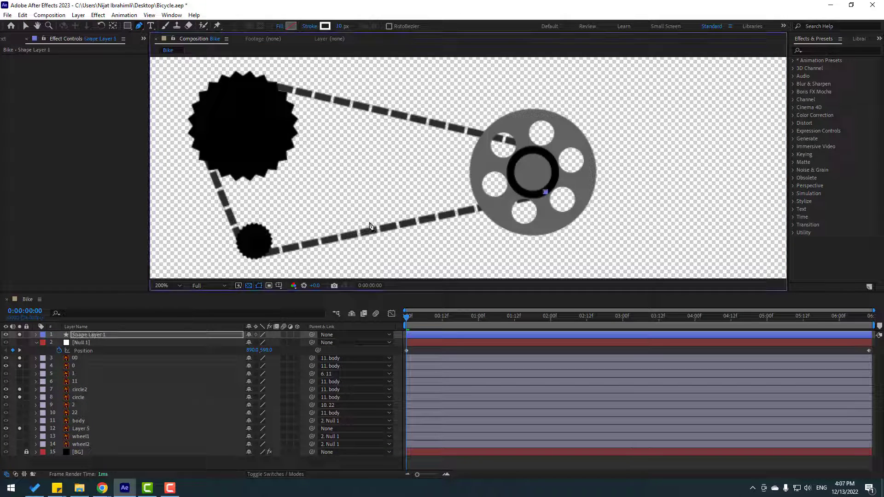
click(251, 254)
click(198, 122)
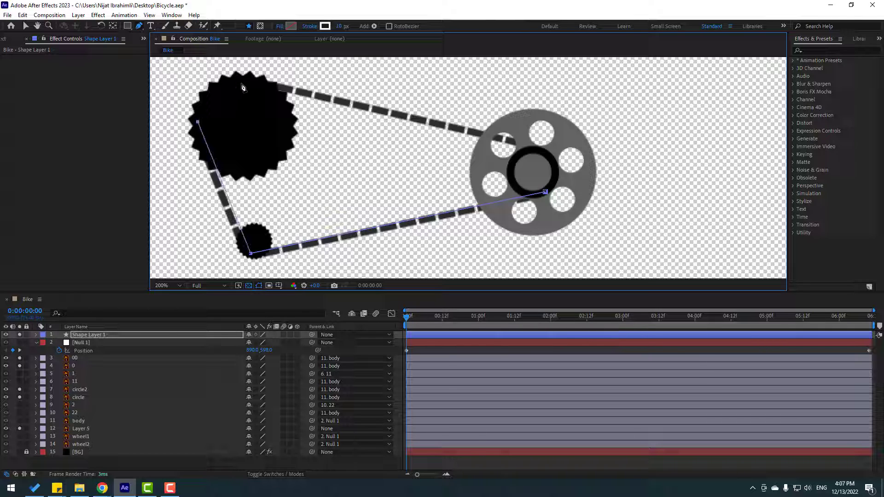
click(244, 81)
click(534, 148)
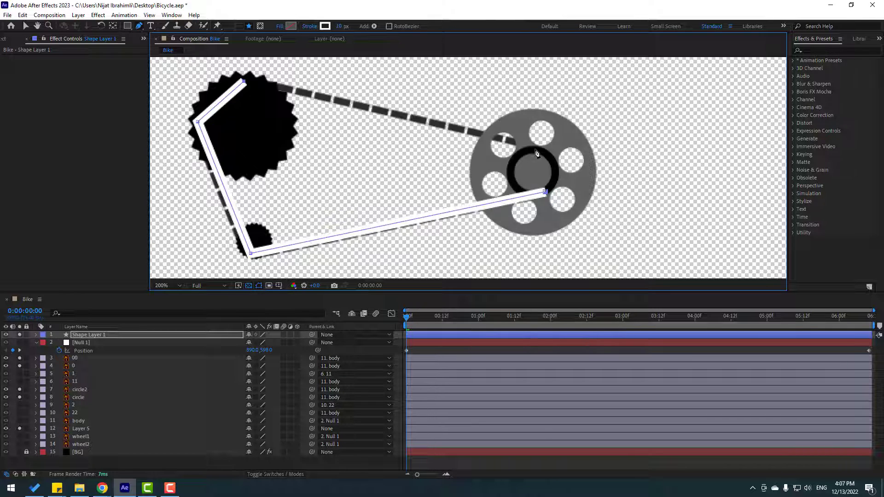
click(546, 192)
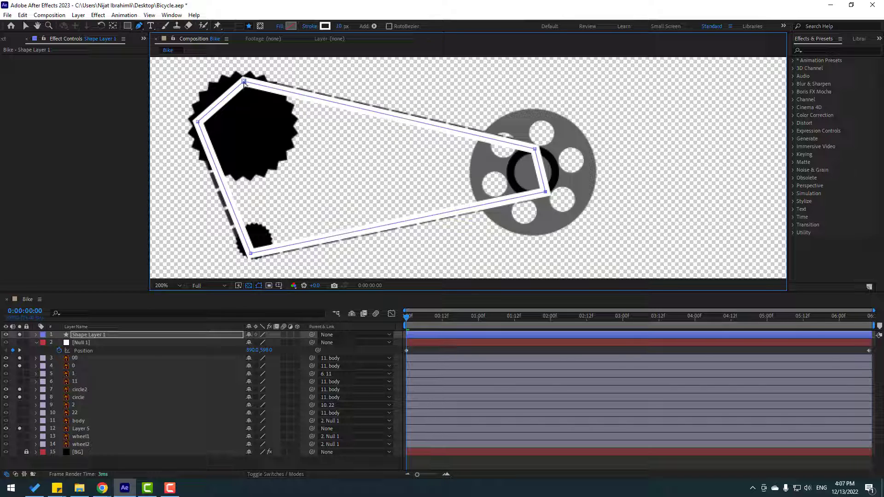
Step: Drag Bezier handles on each chain vertex so the path curves around the gears
drag(244, 82, 229, 93)
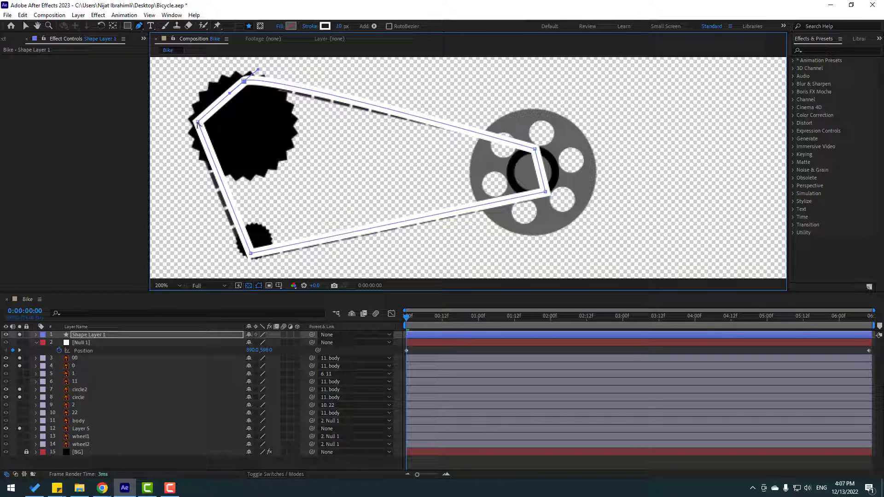
mouse_move(197, 122)
mouse_down()
mouse_move(199, 137)
mouse_move(206, 130)
mouse_up()
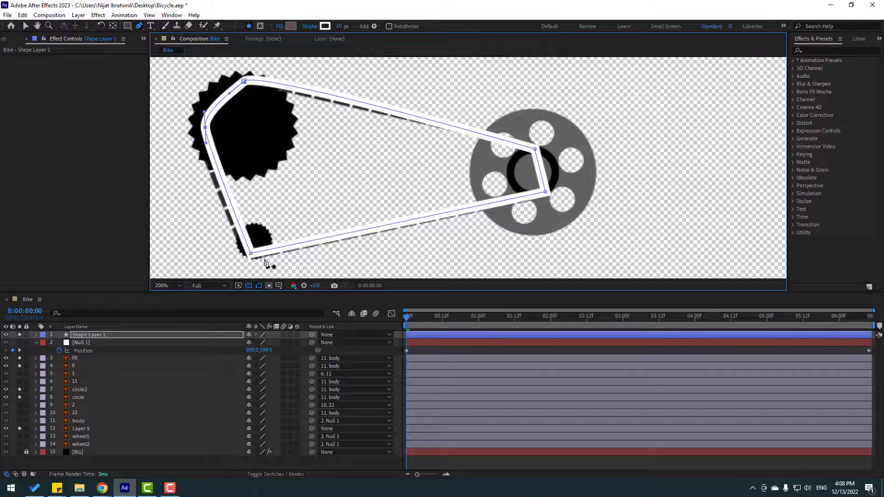
drag(251, 255, 260, 257)
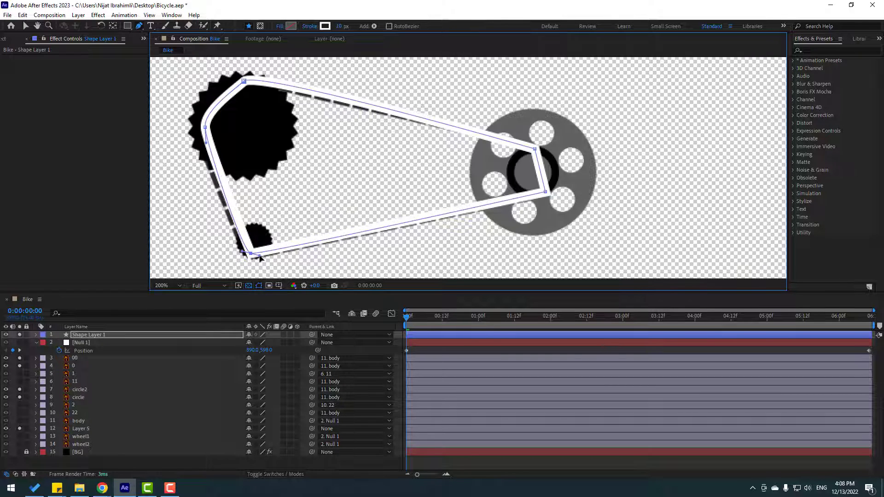
drag(546, 192, 516, 134)
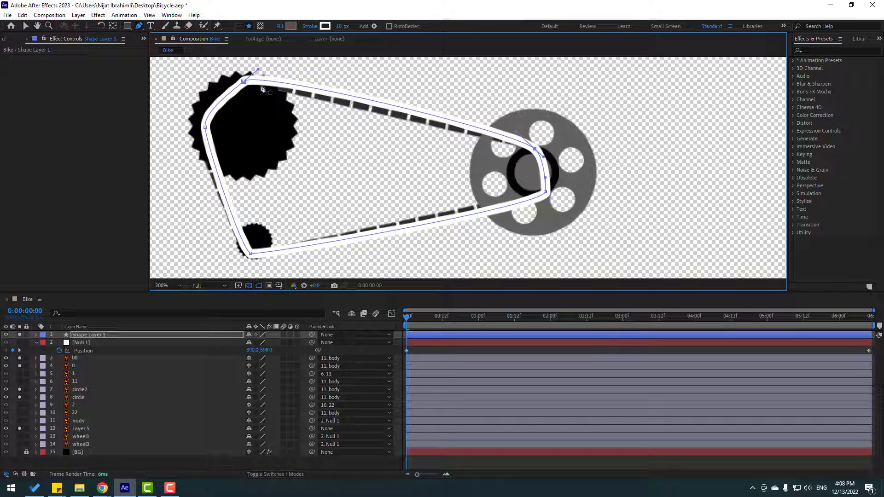
drag(244, 81, 271, 76)
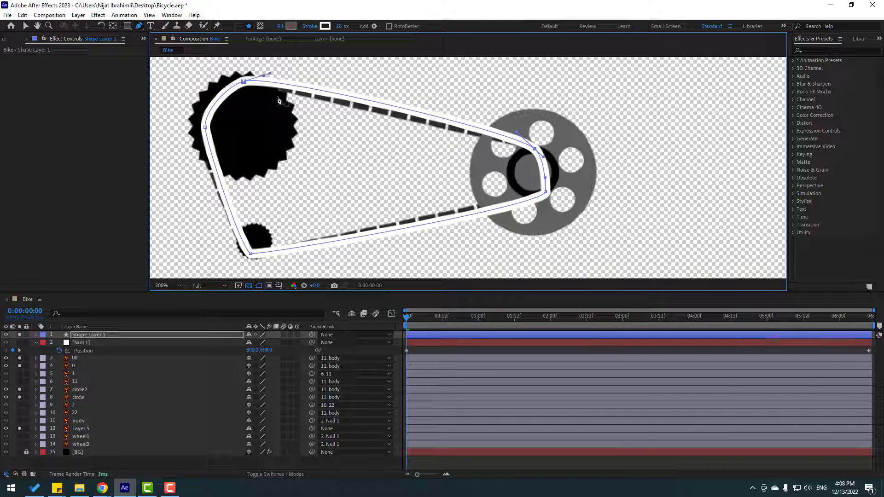
Step: Switch to the Selection tool and expand Shape Layer 1 > Contents > Shape 1
click(25, 26)
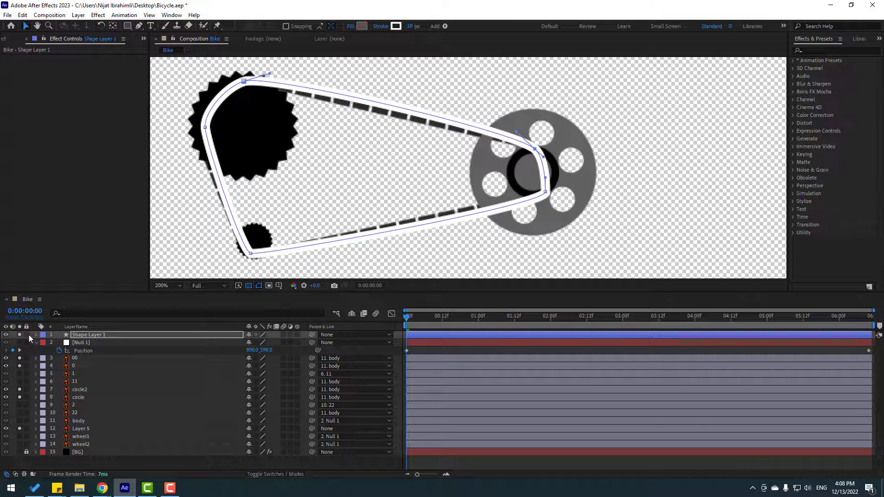
click(36, 335)
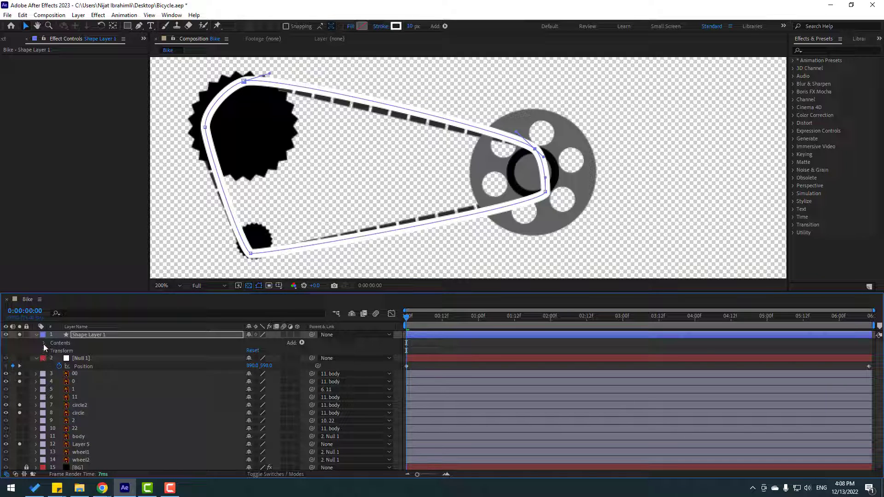
click(44, 344)
click(52, 351)
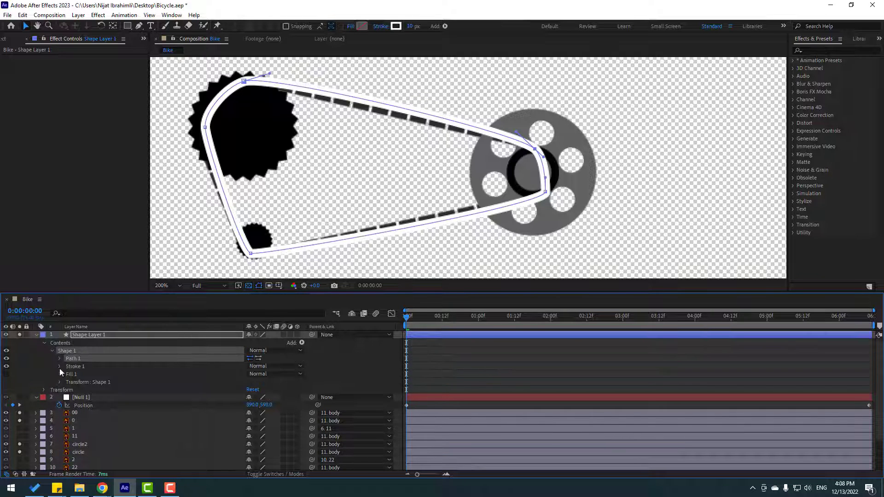
Step: Add dashes to Stroke 1 with Dash 23.0 and Round Cap, and shift the dash Offset
click(60, 367)
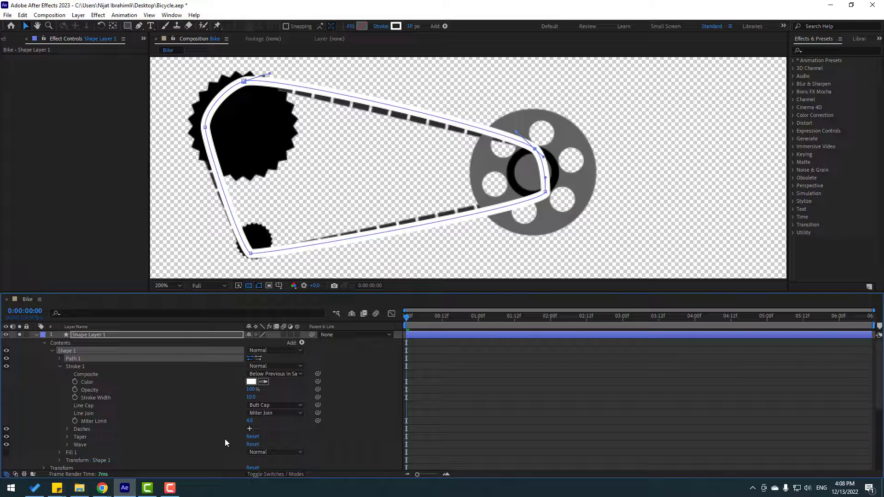
click(249, 429)
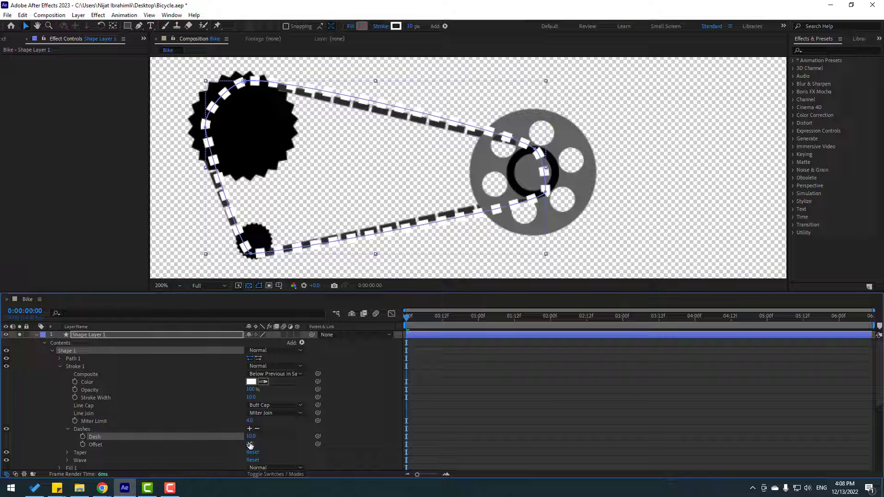
drag(250, 437, 255, 438)
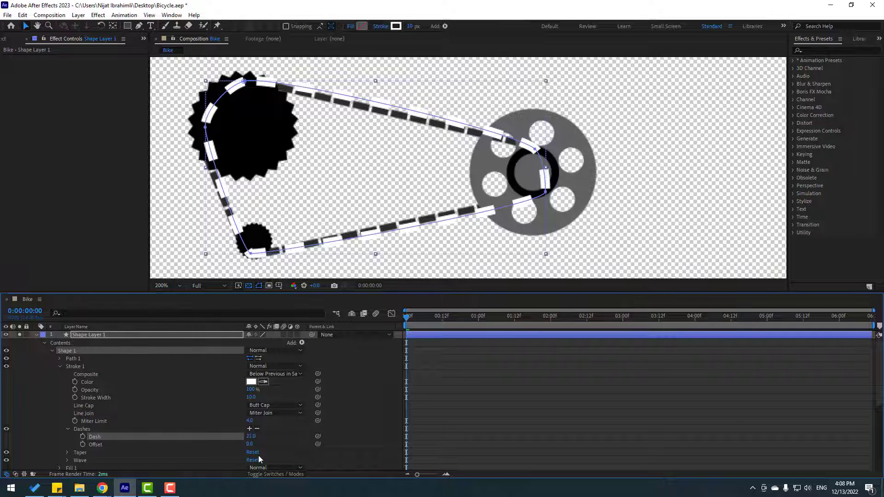
click(258, 408)
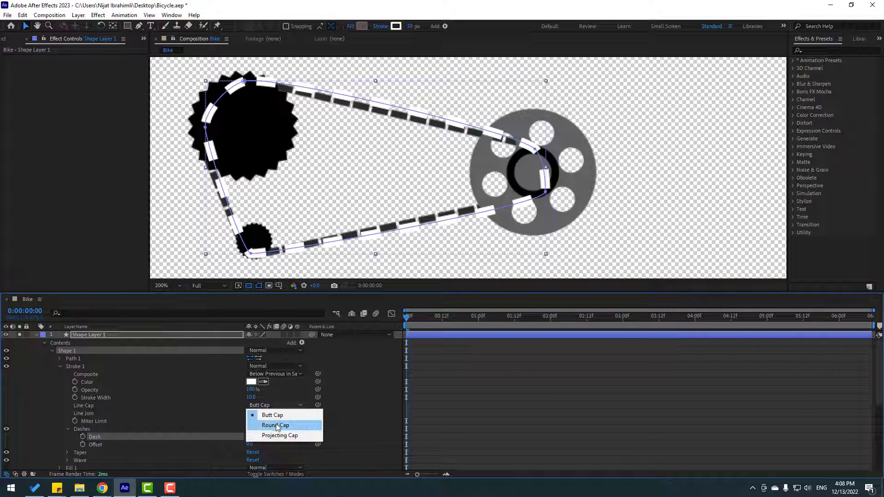
click(275, 427)
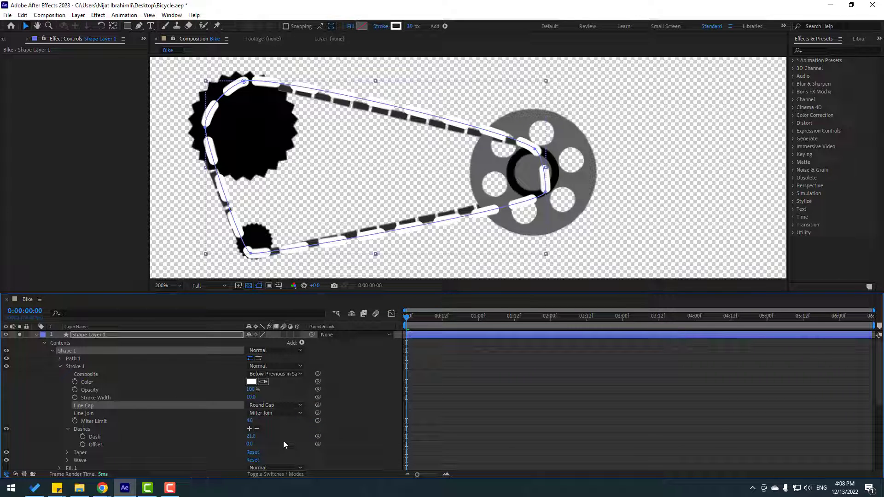
click(283, 441)
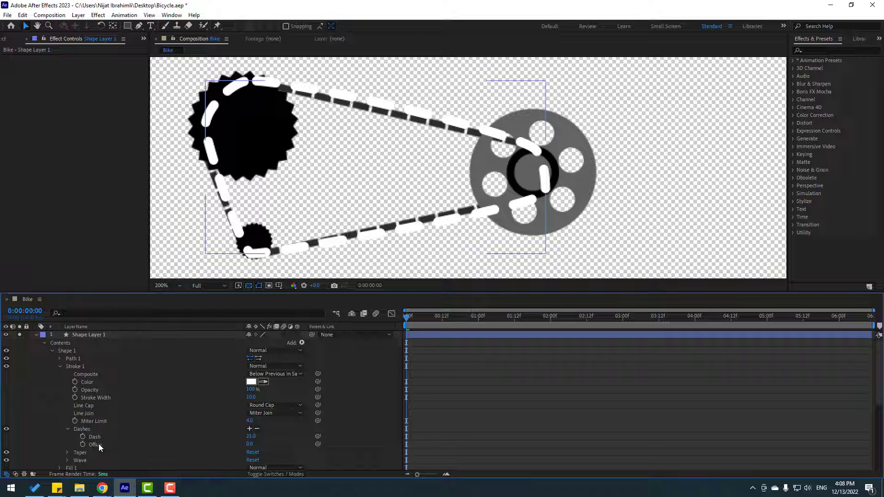
drag(251, 446, 298, 441)
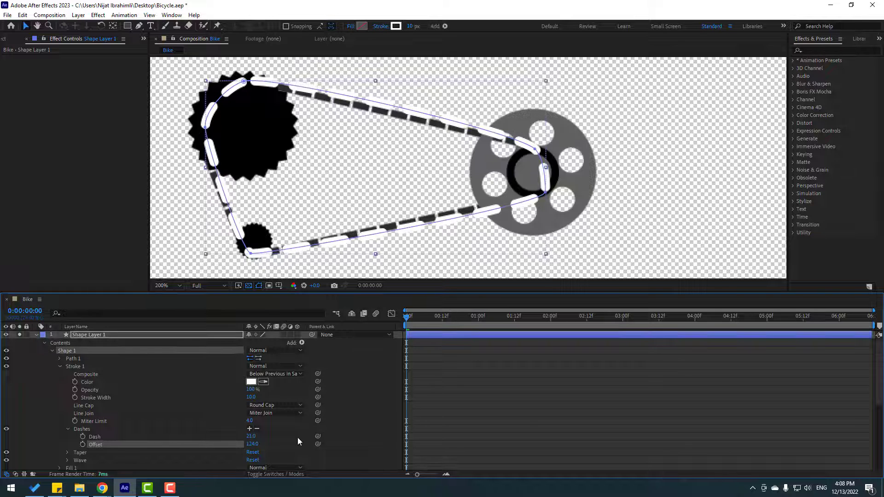
click(37, 335)
click(51, 350)
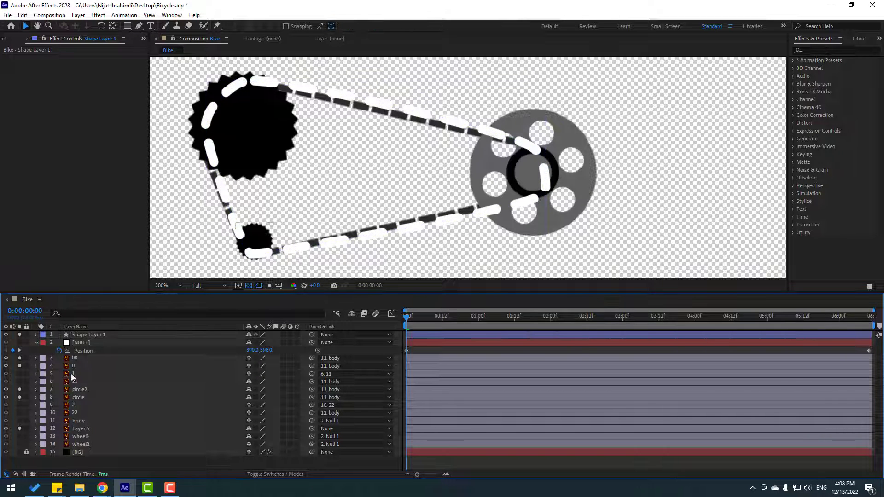
Step: Unsolo the bike layers and delete the old Layer 5 chain
click(19, 429)
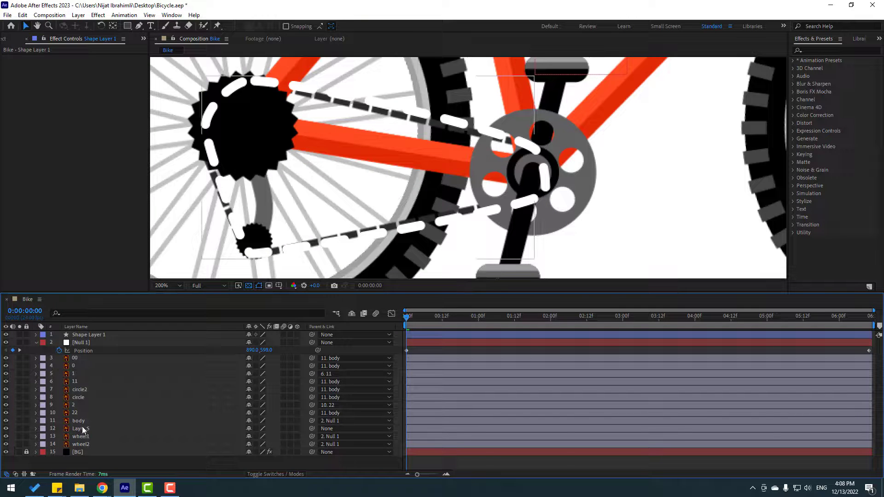
click(83, 430)
click(19, 429)
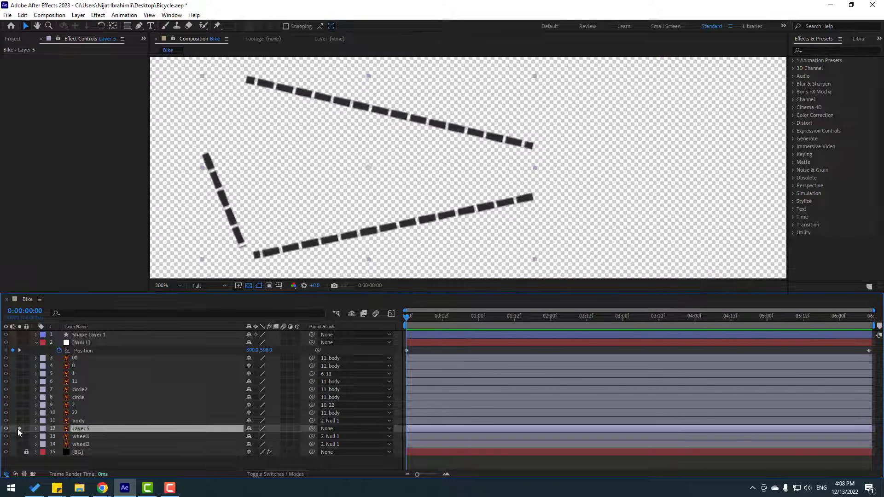
key(Delete)
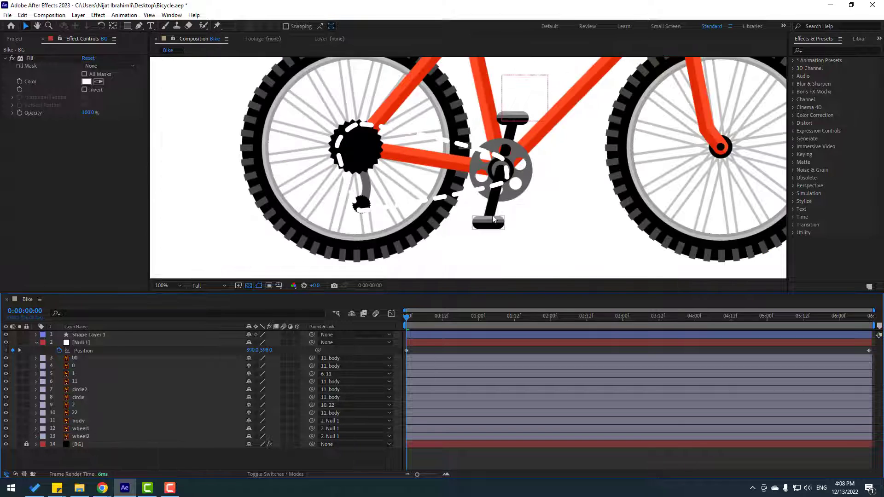
Step: Set Shape Layer 1's stroke colour to 131313 and move it below body
click(103, 335)
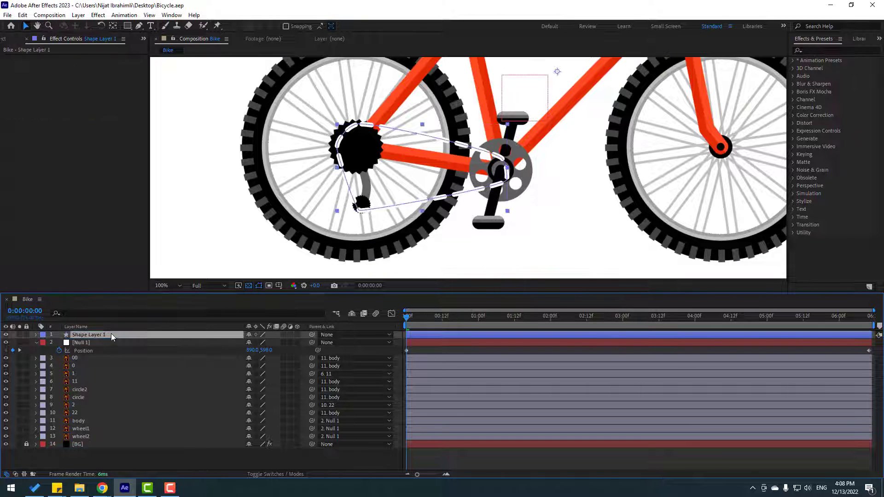
click(397, 26)
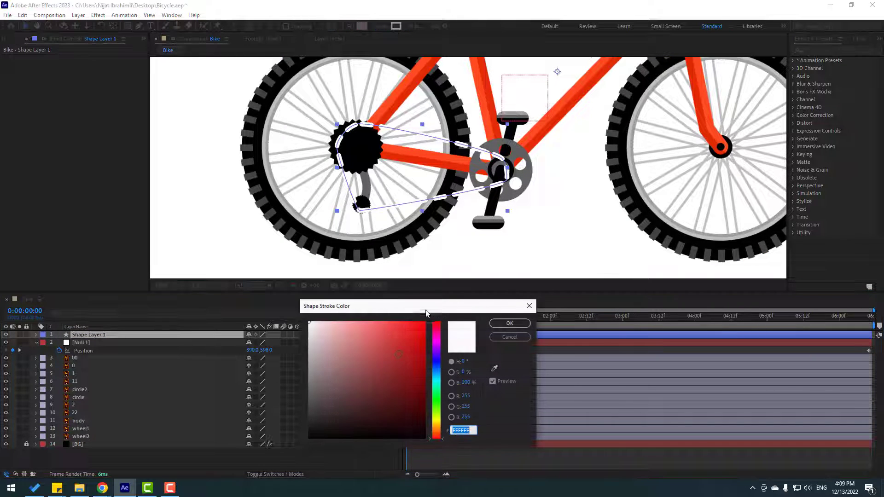
click(308, 431)
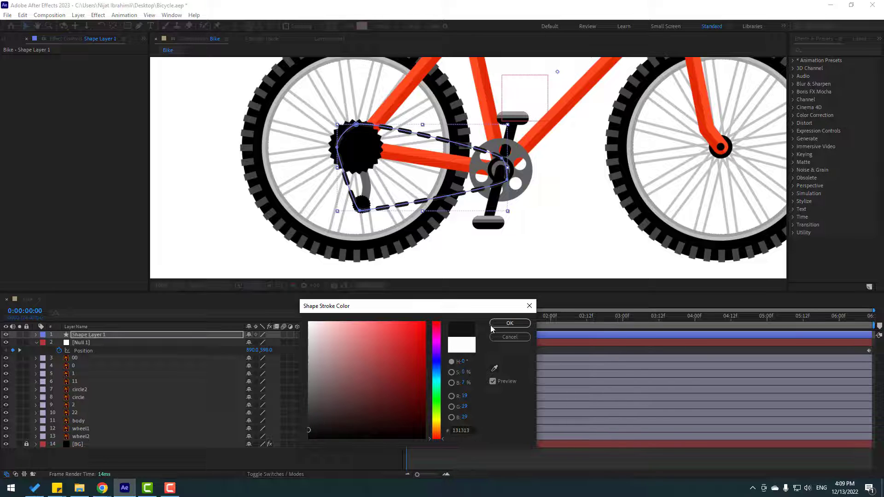
click(509, 323)
drag(79, 335, 110, 422)
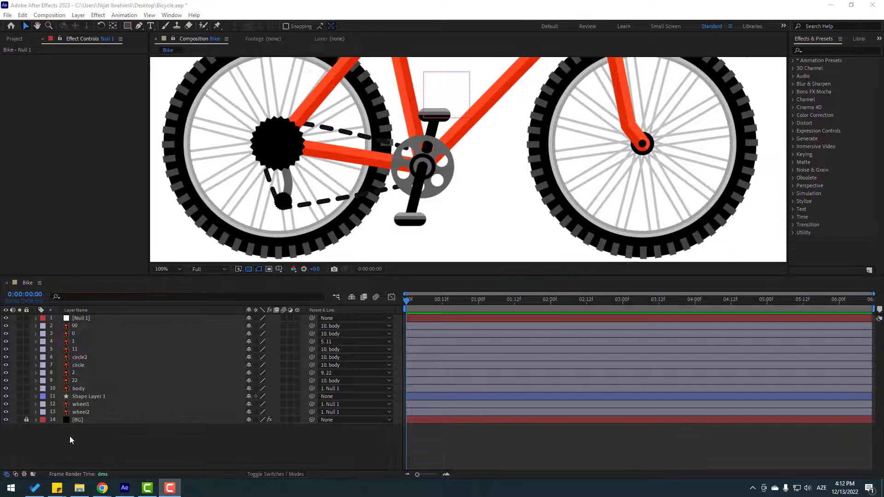
Step: Parent the chain shape layer to Null 1 and scale Null 1 down to shrink the bike
click(83, 398)
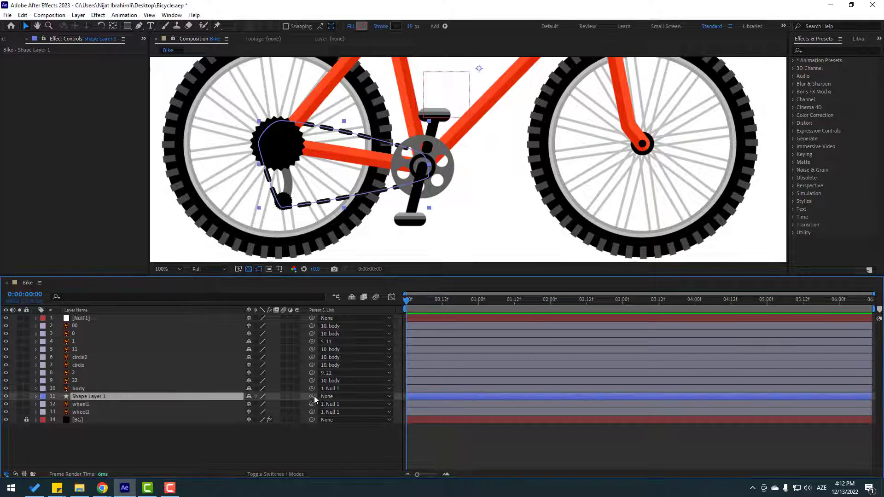
drag(311, 397, 68, 319)
click(80, 318)
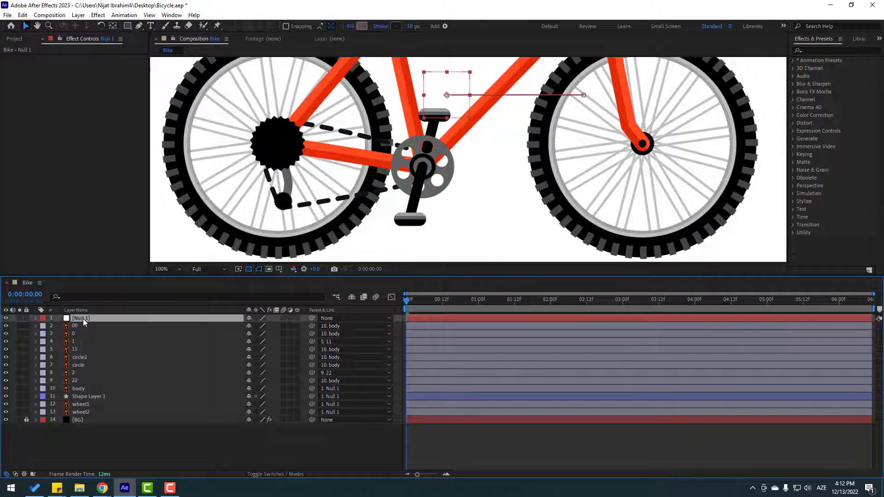
scroll(472, 188, down, 2)
key(s)
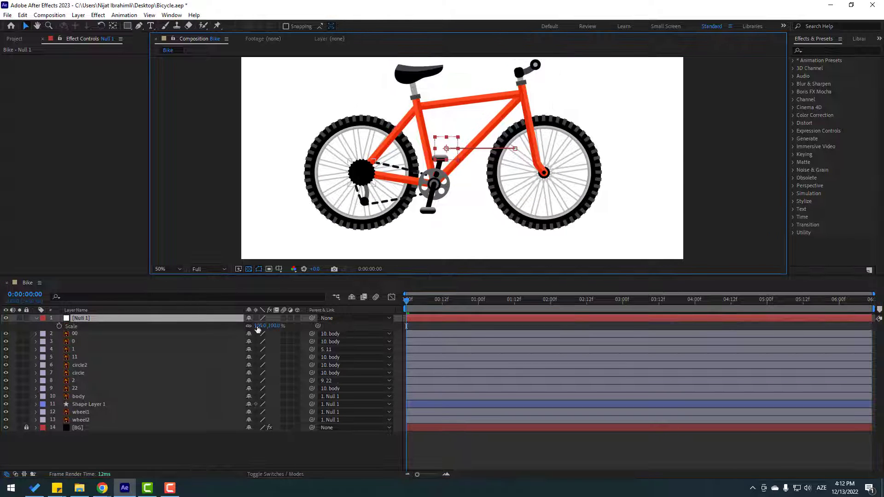
drag(261, 326, 241, 327)
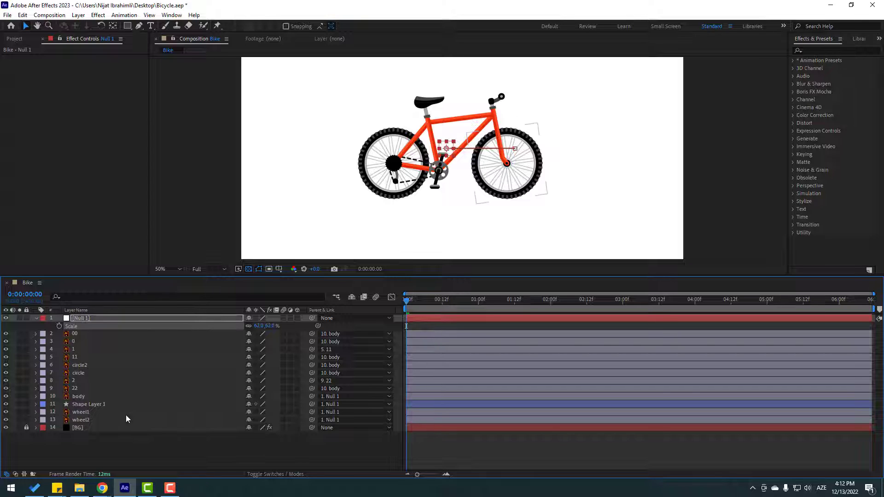
Step: Keyframe Null 1's Position from X 391 at the start to the right edge at 6:10, then preview
key(p)
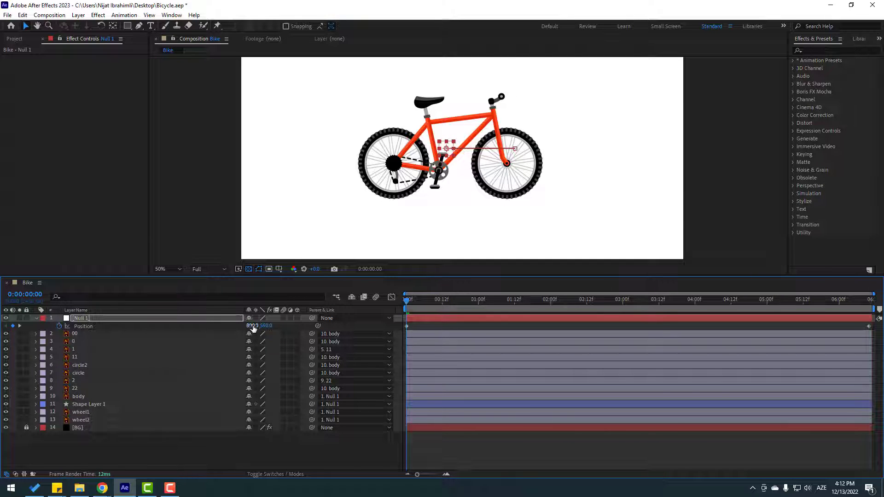
click(59, 327)
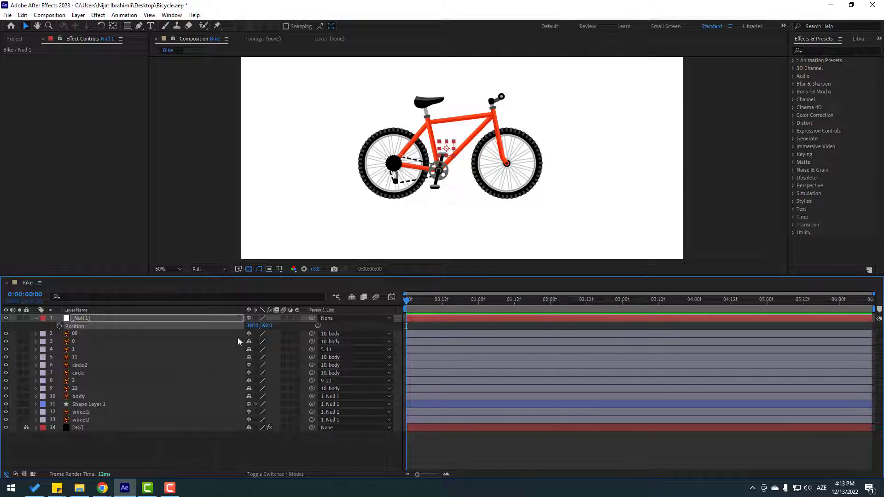
drag(251, 327, 154, 348)
click(59, 326)
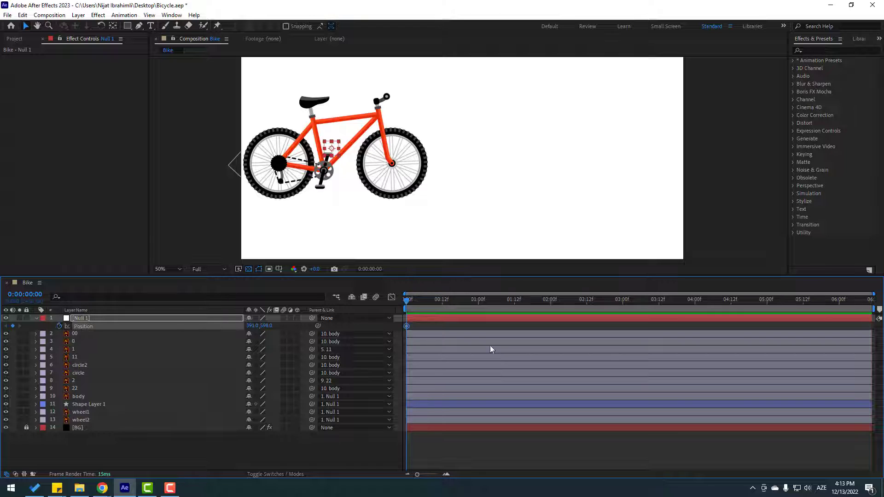
key(End)
drag(243, 328, 756, 328)
click(514, 455)
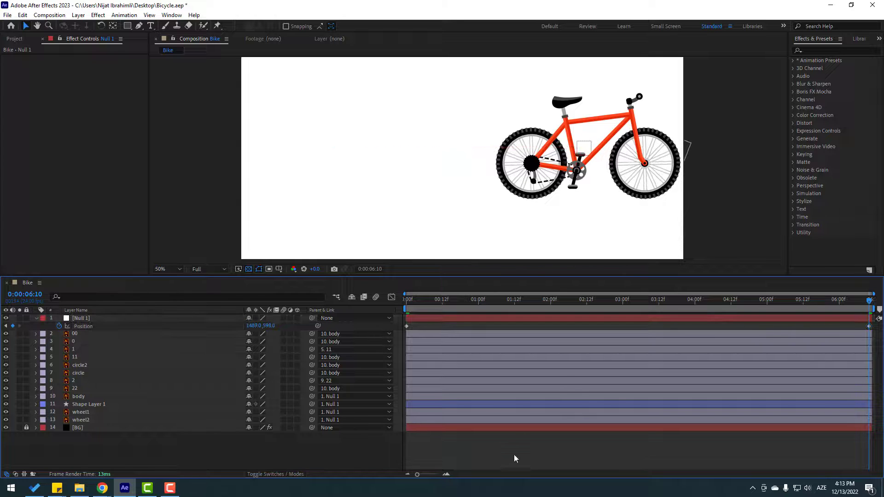
key(space)
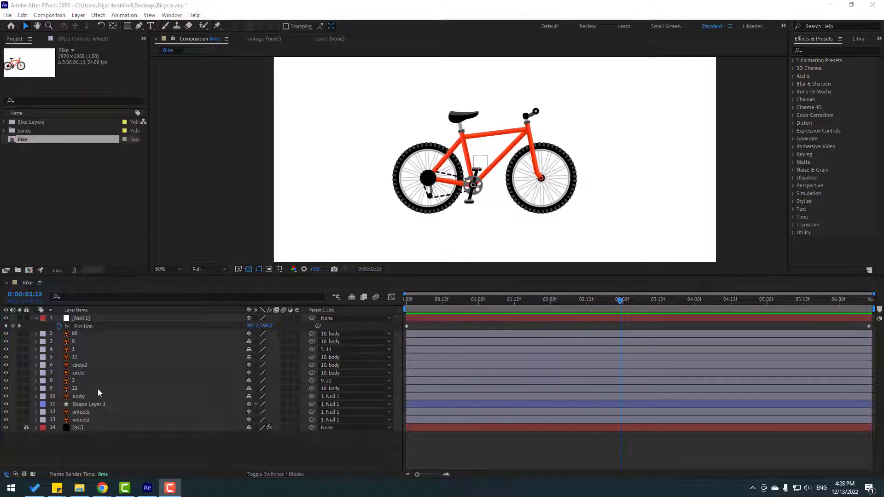
Step: Show the Rotation expressions of wheel1 and wheel2
click(86, 410)
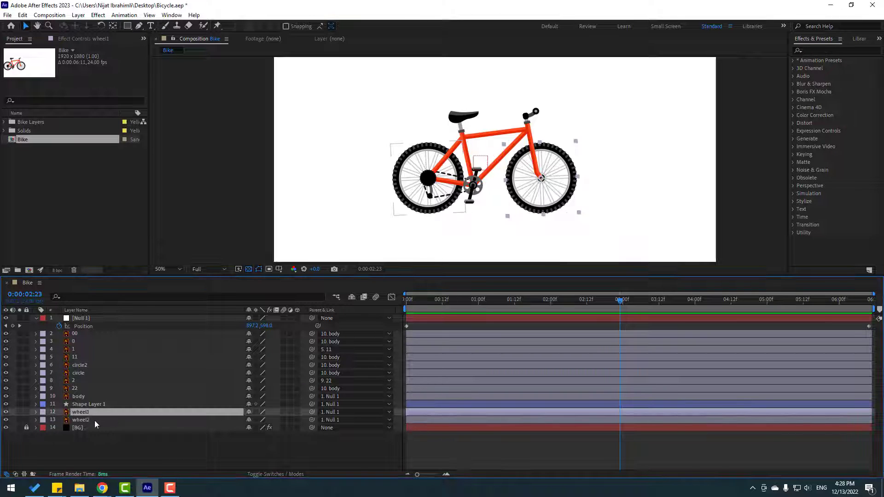
ctrl+click(86, 420)
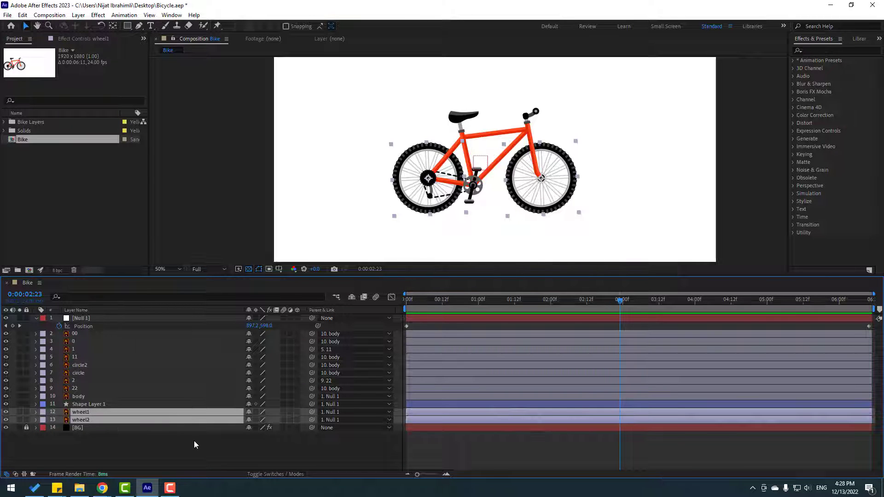
key(r)
click(177, 459)
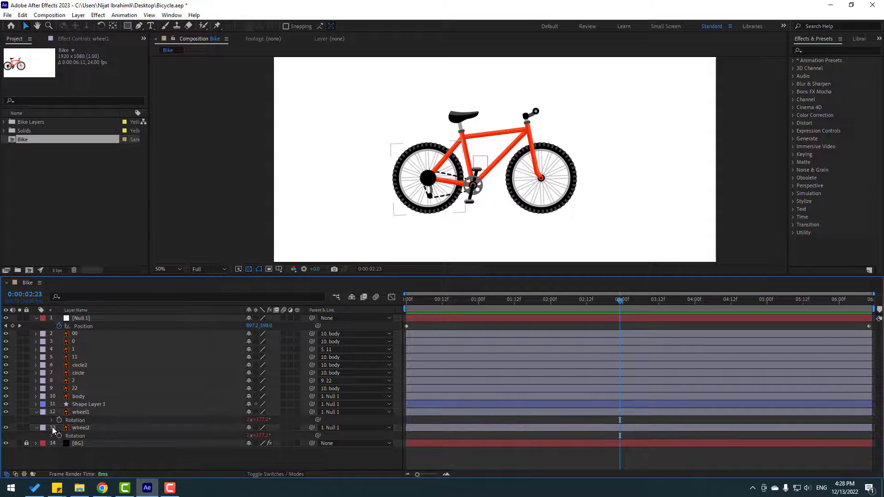
click(51, 420)
click(51, 453)
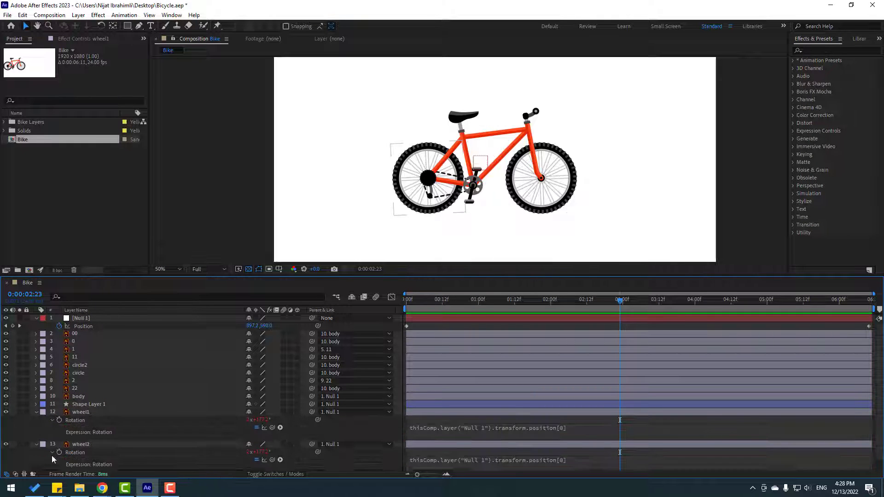
Step: Append *0.5 to both wheel rotation expressions, preview the slower spin, and collapse wheel1
click(582, 426)
click(580, 424)
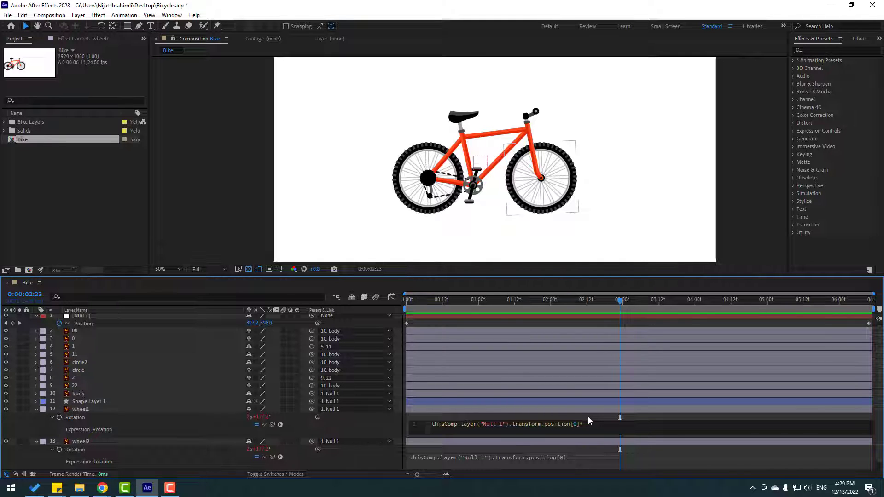
text(*0.5)
click(584, 417)
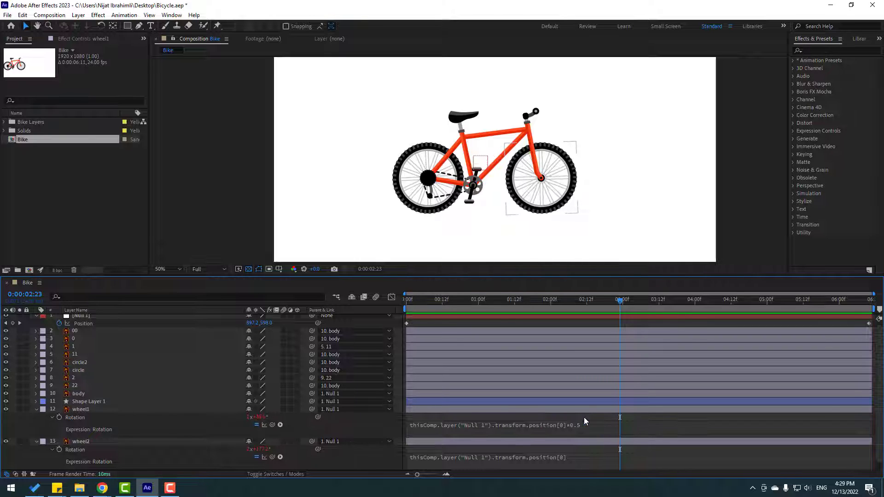
click(571, 456)
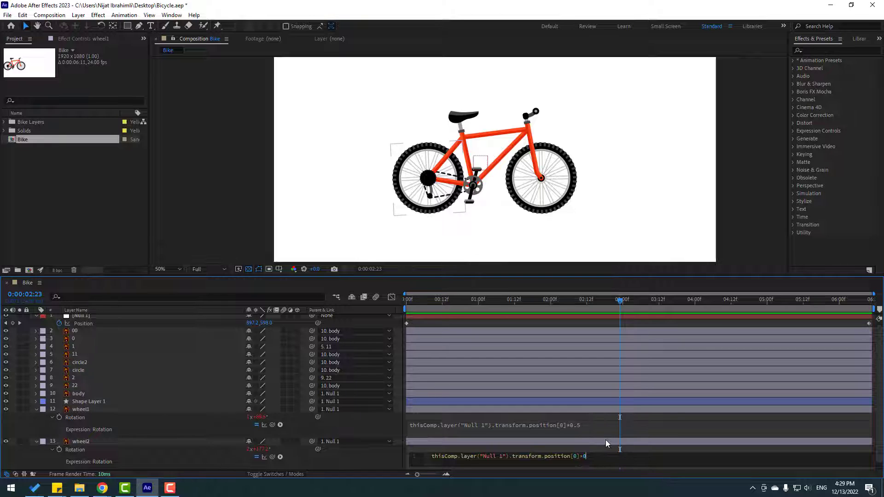
text(*0.5)
click(599, 450)
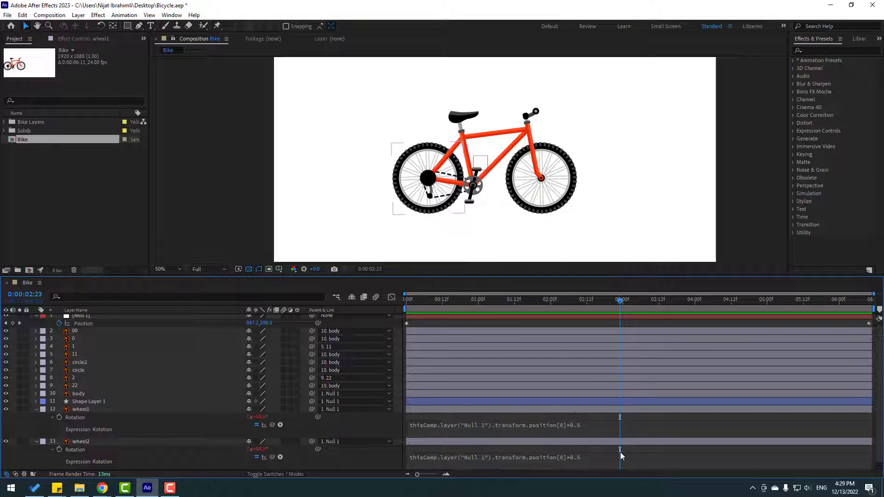
scroll(507, 238, up, 2)
key(space)
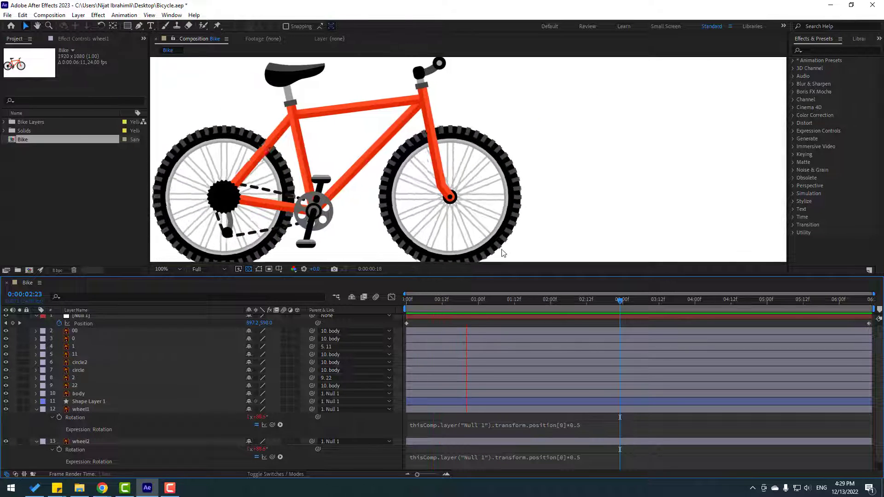
scroll(504, 253, down, 2)
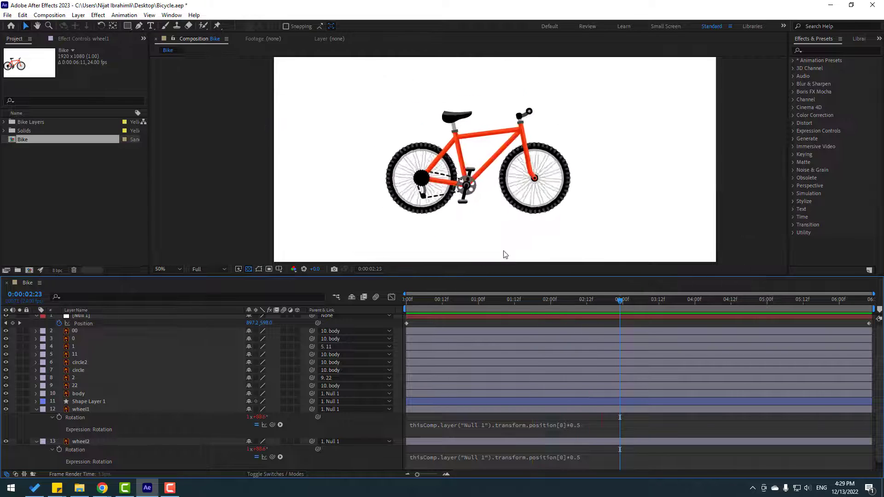
click(36, 409)
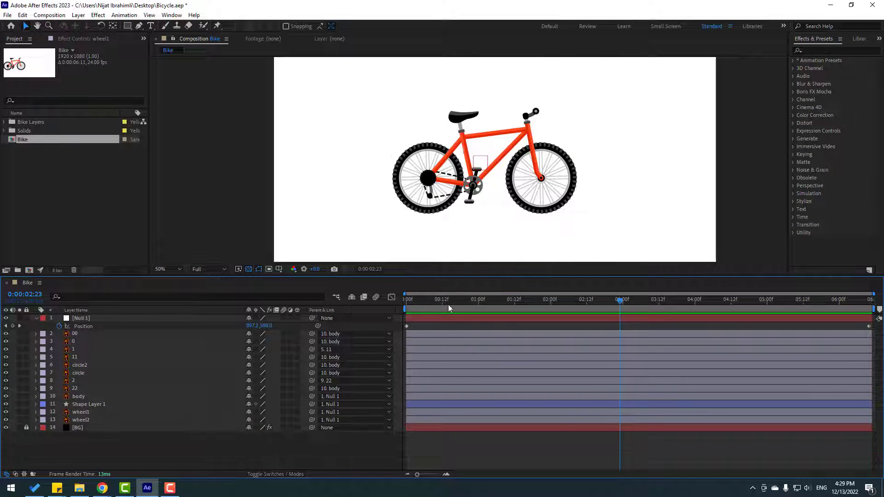
Step: At frame 0, expand Shape Layer 1's Stroke 1 Dashes and keyframe the dash Offset
drag(448, 305, 409, 306)
scroll(424, 212, up, 4)
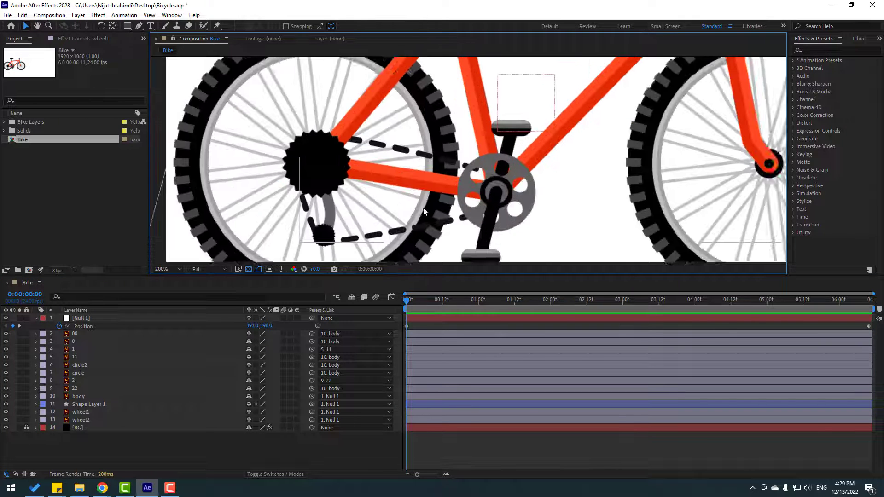
click(85, 405)
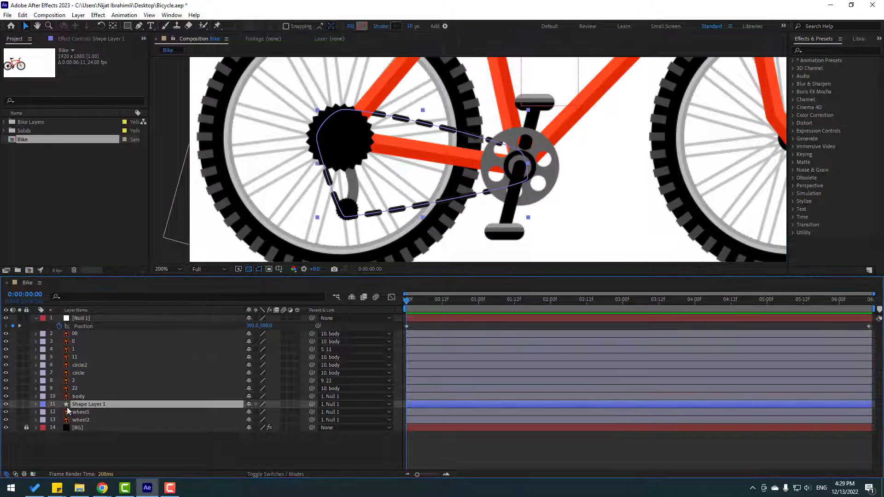
click(35, 404)
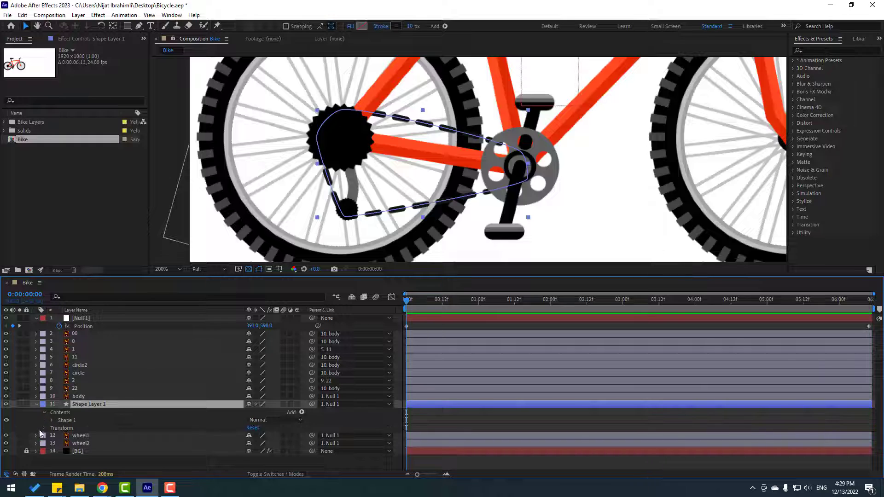
click(52, 420)
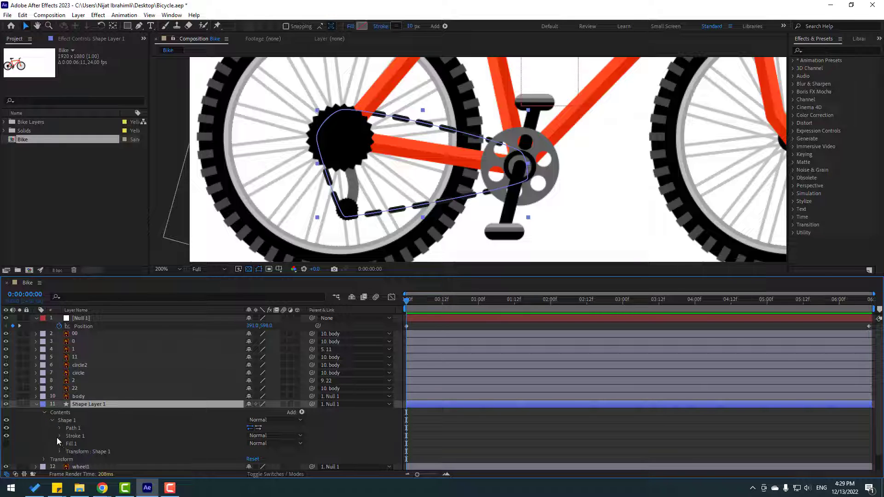
click(59, 436)
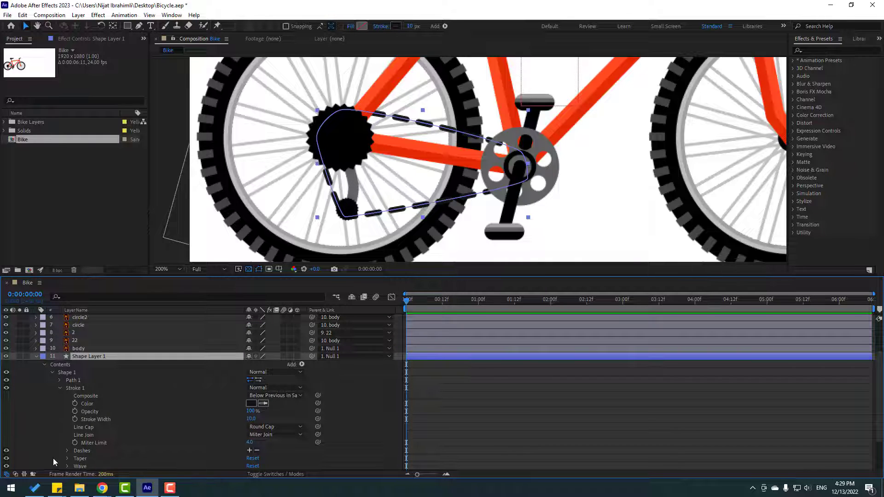
click(67, 450)
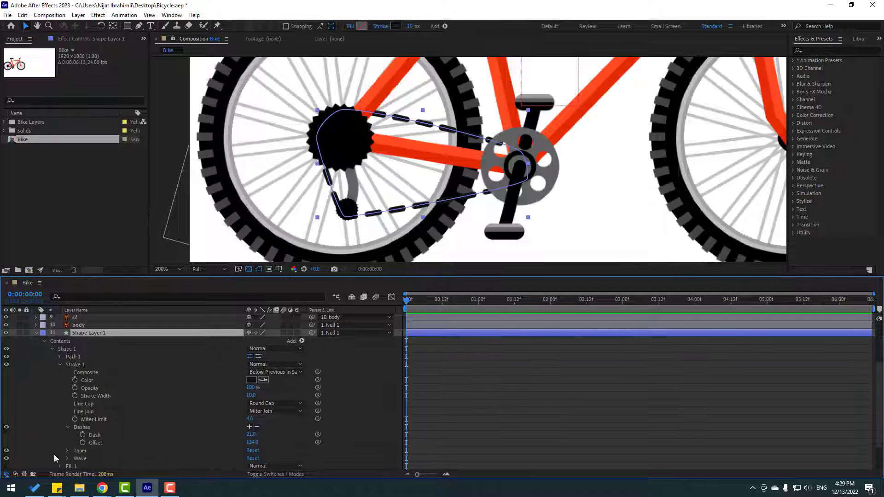
click(83, 443)
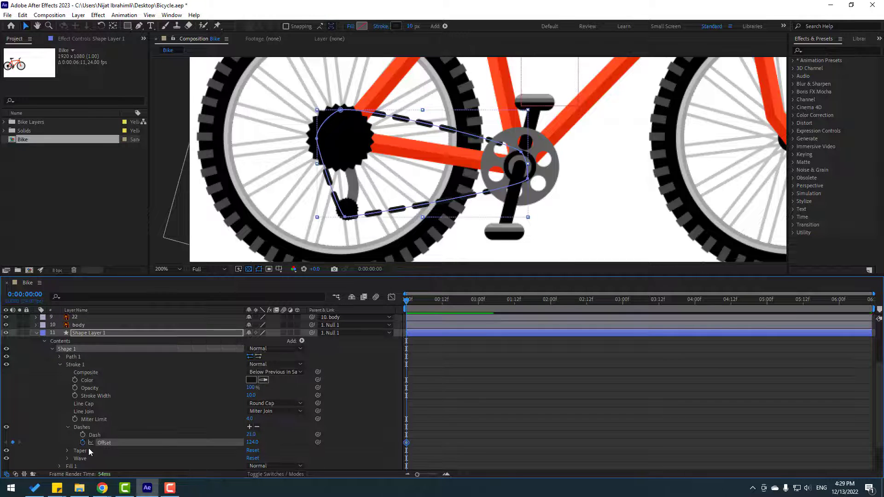
Step: Set the dash Offset to 5000 at 6:10 and preview the chain movement
drag(414, 304, 869, 304)
drag(447, 187, 226, 189)
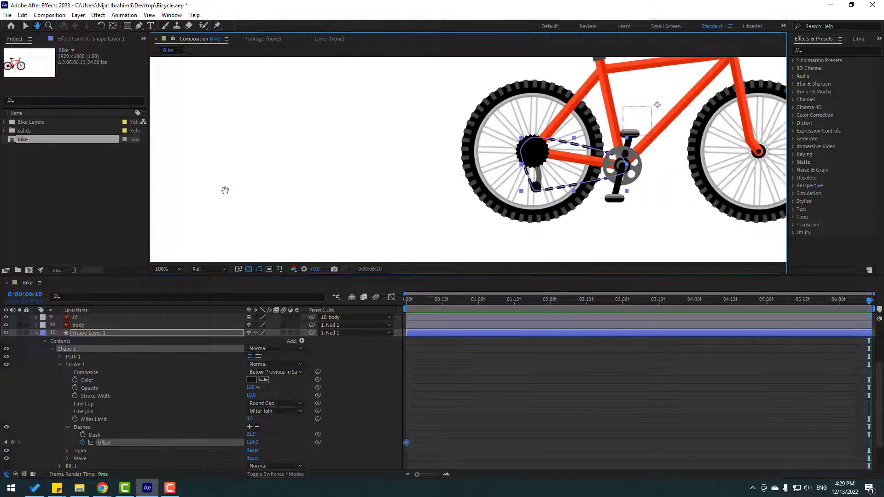
click(253, 443)
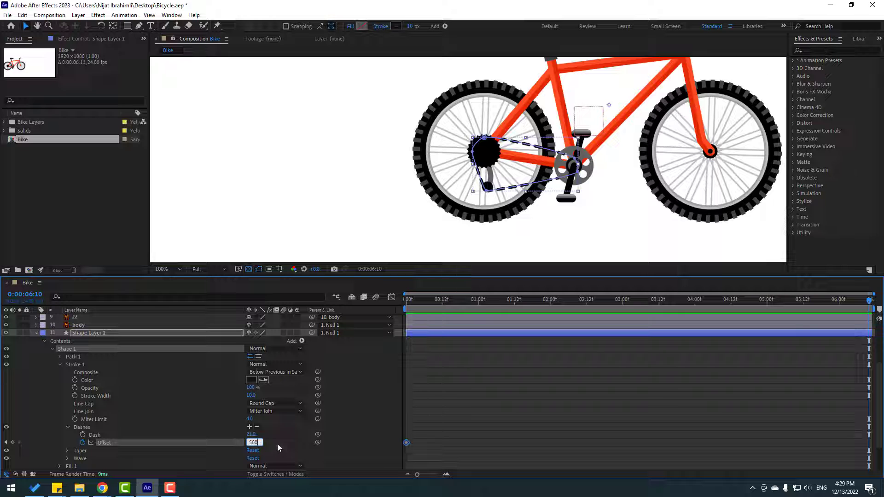
key(Return)
key(space)
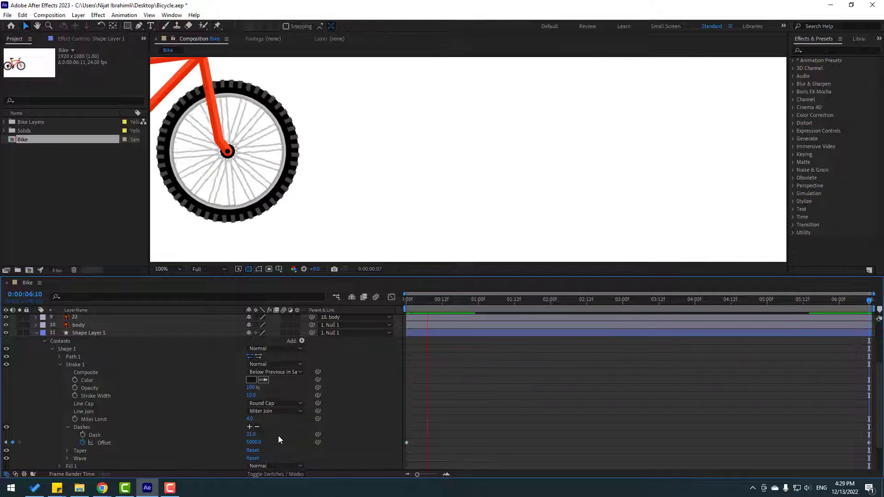
scroll(398, 236, down, 2)
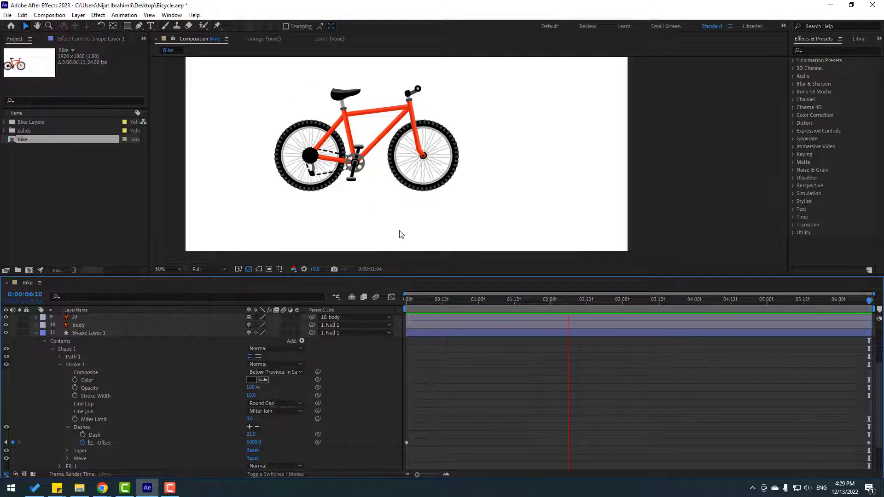
key(space)
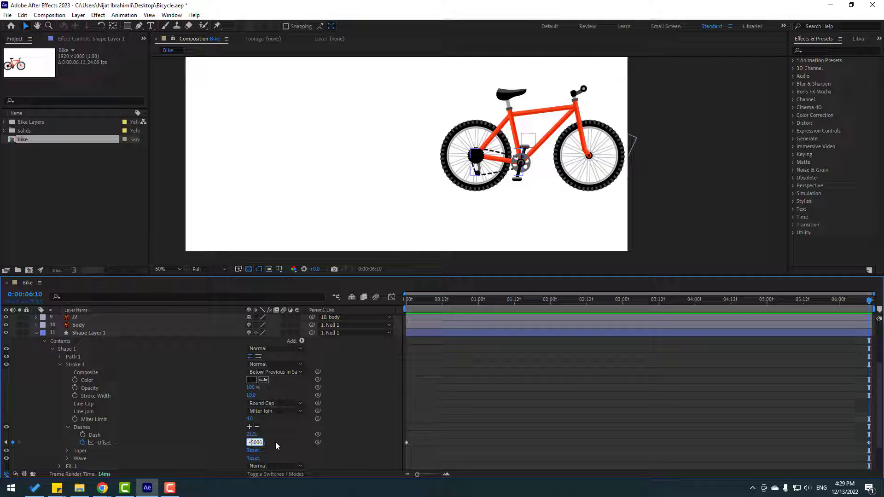
key(space)
scroll(529, 191, up, 4)
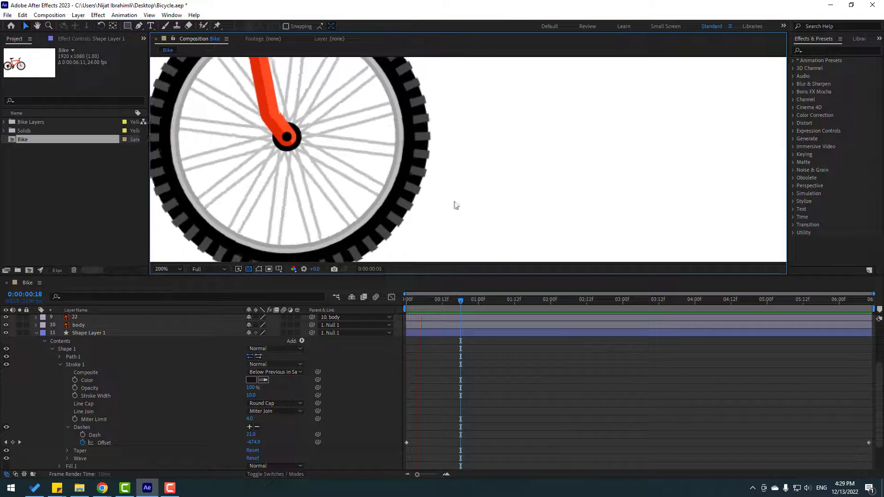
scroll(455, 204, down, 2)
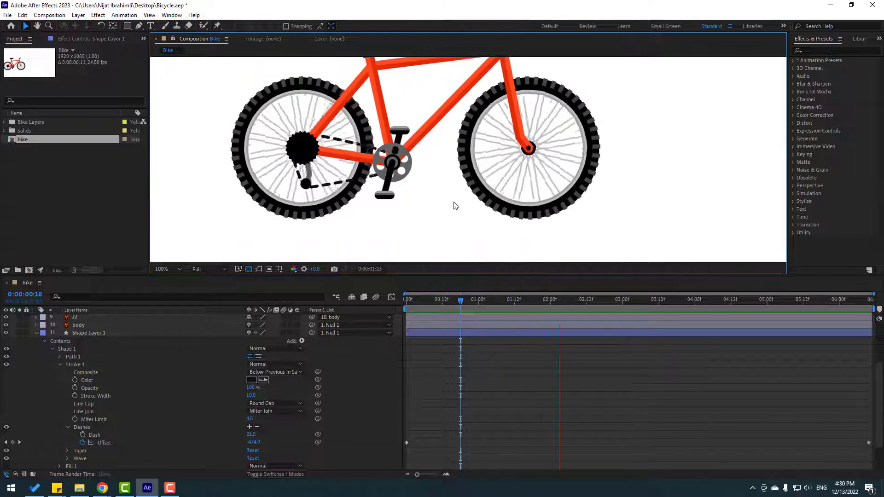
click(473, 300)
Step: Change the end dash Offset to -9000 and preview again
drag(485, 299, 869, 299)
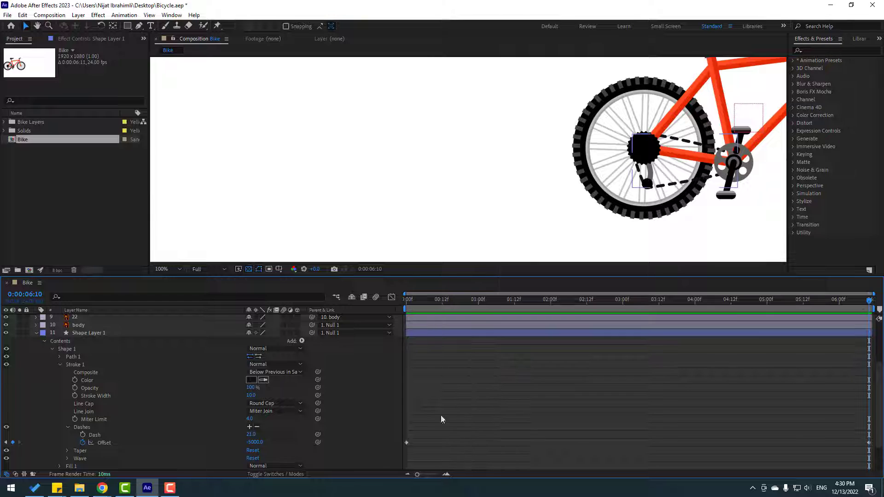
click(258, 443)
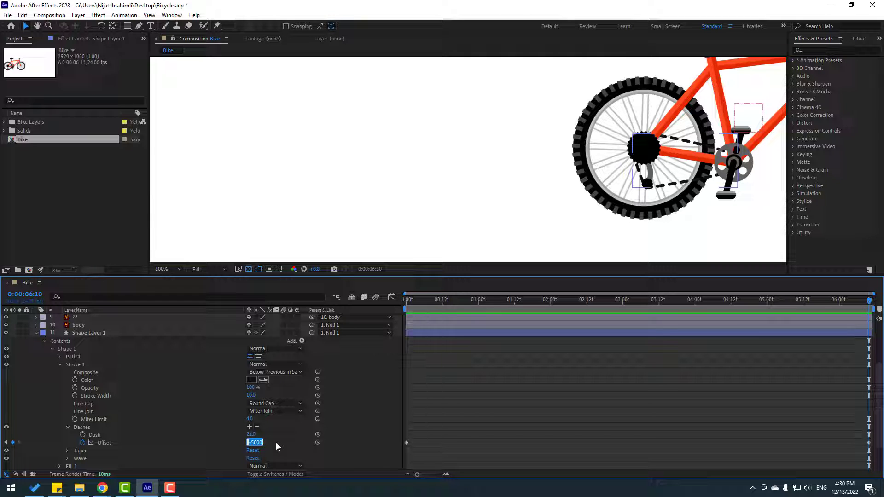
text(-9000)
key(Return)
key(space)
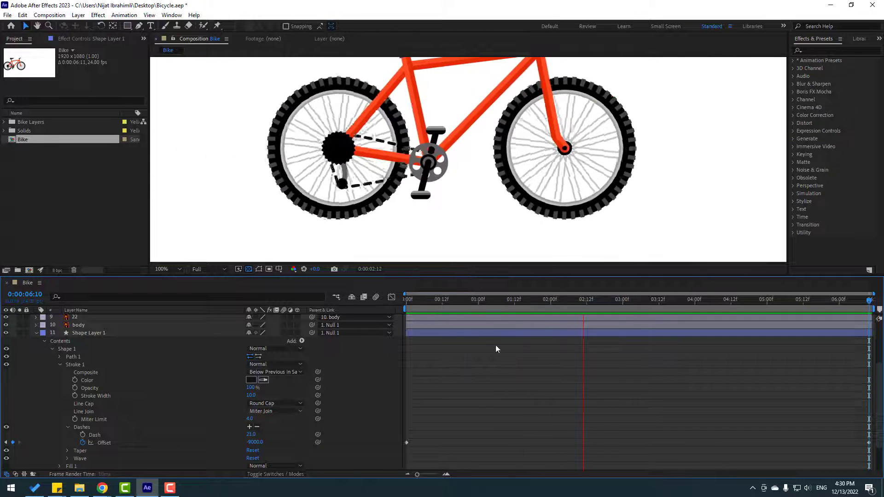
key(space)
key(space)
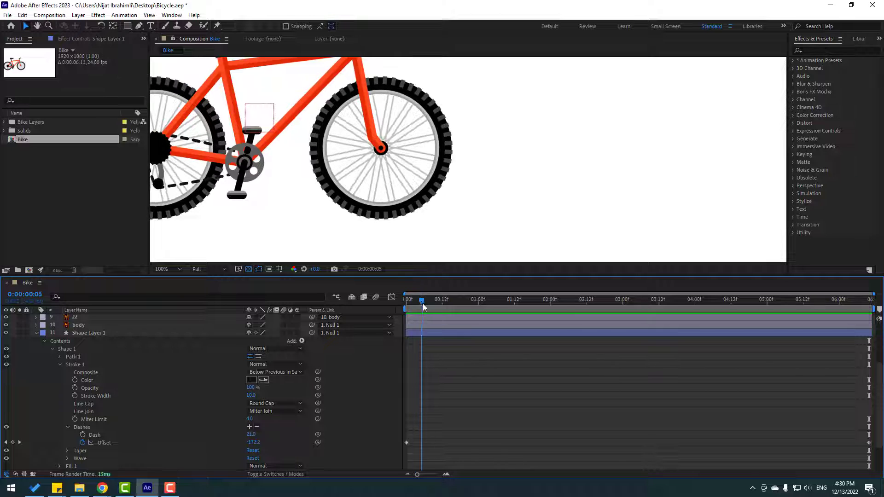
Step: Set the final dash Offset to 8000 at 6:10 and preview the moving chain
click(258, 442)
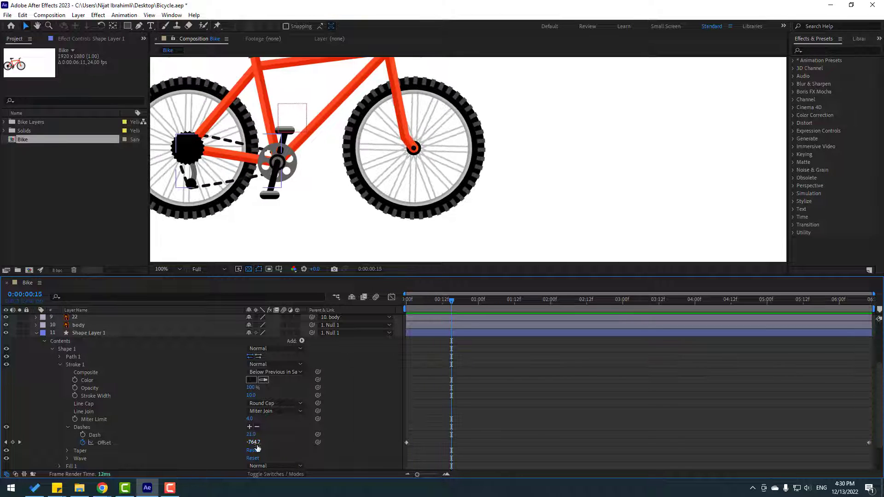
key(Escape)
drag(508, 299, 869, 299)
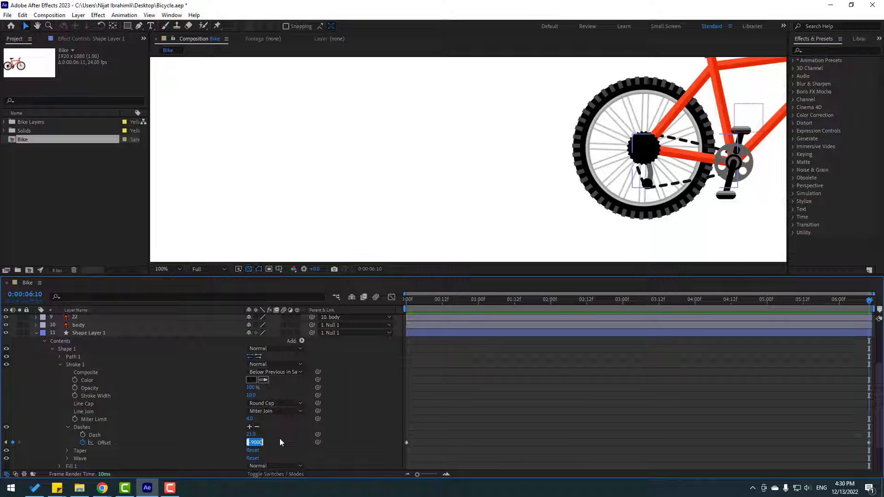
text(8)
key(Return)
key(space)
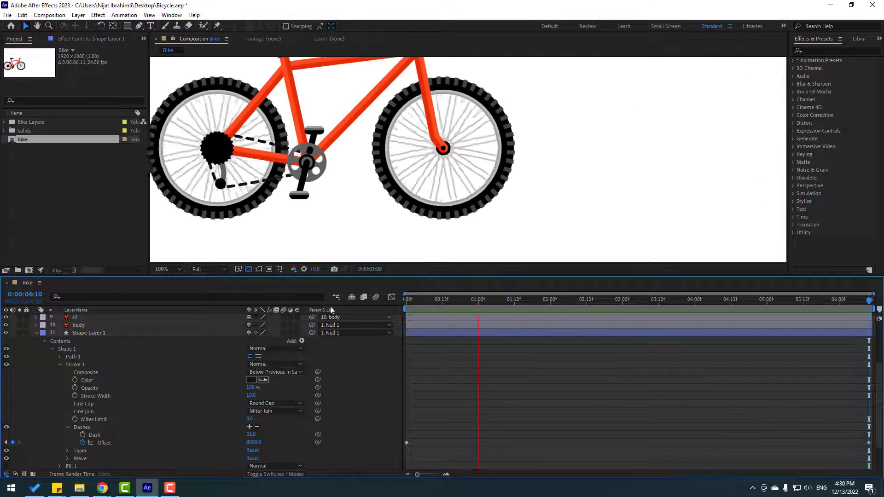
scroll(363, 241, down, 2)
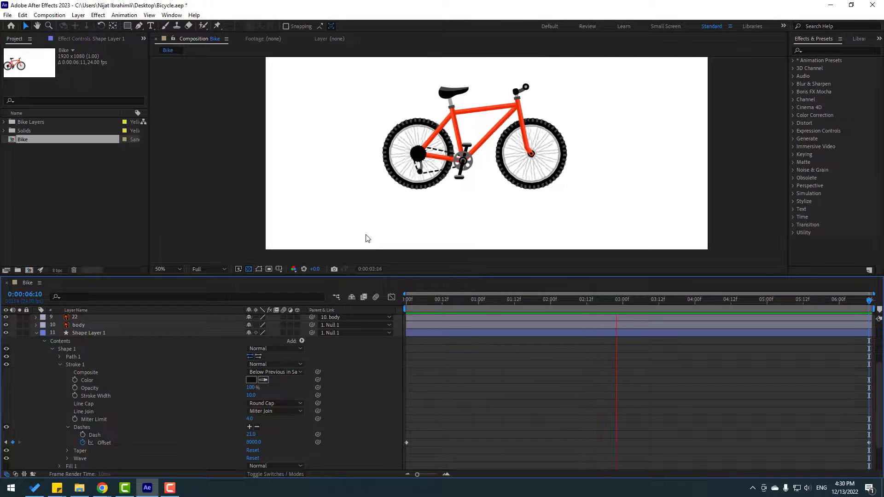
key(space)
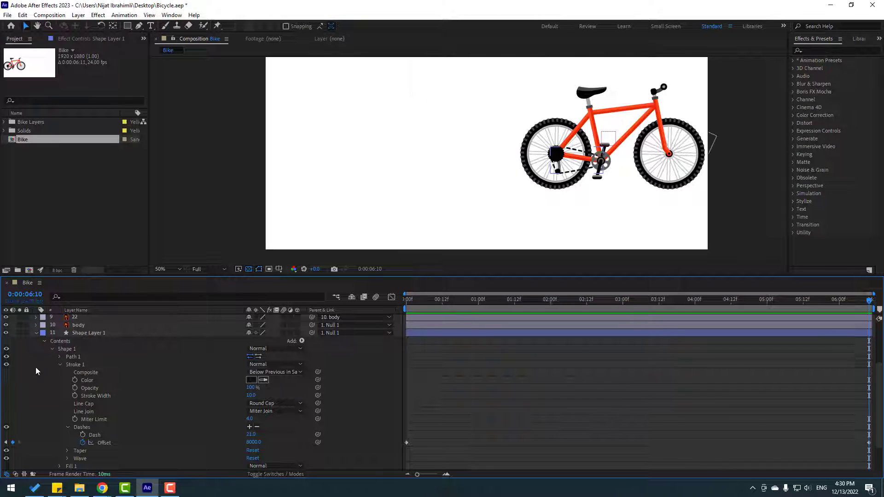
Step: Collapse Shape Layer 1 and move the playhead back to about one second
click(37, 334)
scroll(483, 198, up, 2)
drag(444, 307, 487, 301)
scroll(460, 178, up, 4)
Step: Select rear sprocket layer 00 and set a starting Rotation keyframe at 0:00
click(435, 154)
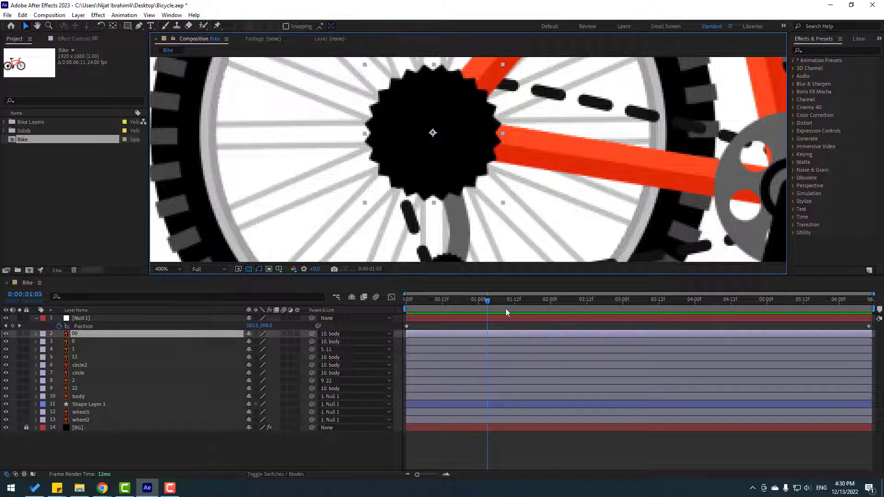
key(r)
key(Home)
key(comma)
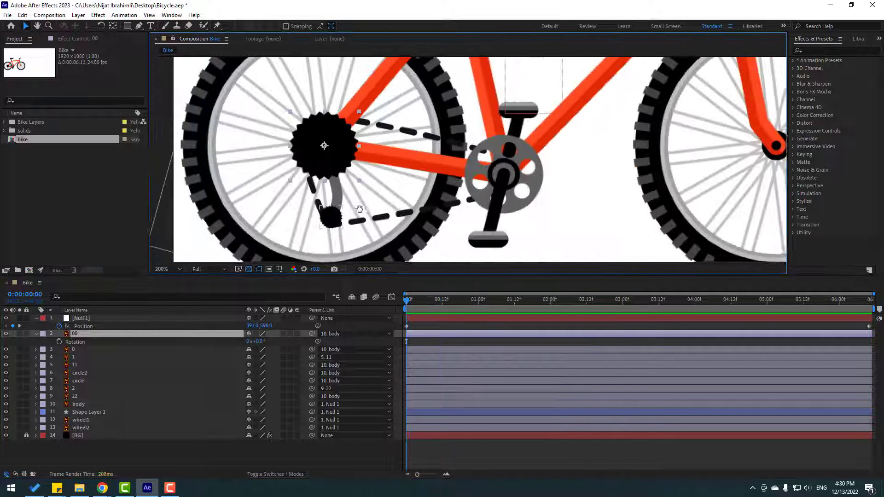
key(alt+shift+r)
scroll(414, 194, down, 5)
scroll(434, 187, up, 1)
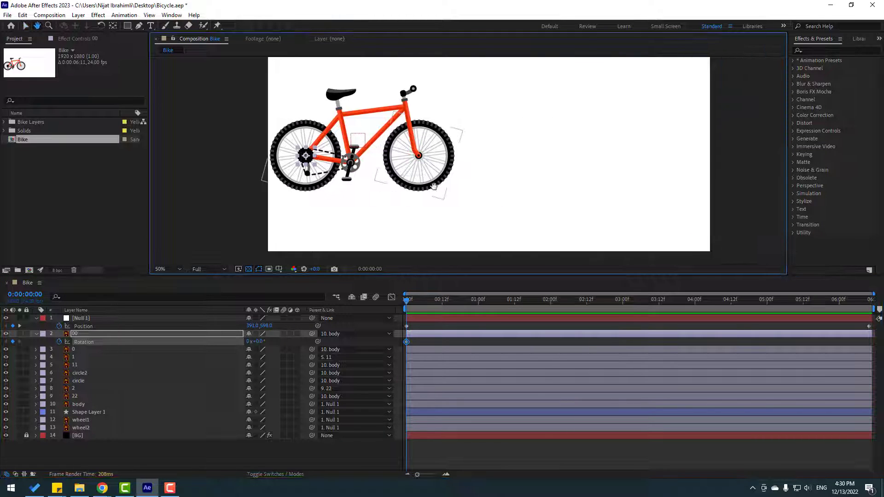
drag(434, 186, 421, 186)
Step: At the last frame, give the sprocket 5 full turns and preview the spin
drag(534, 306, 872, 308)
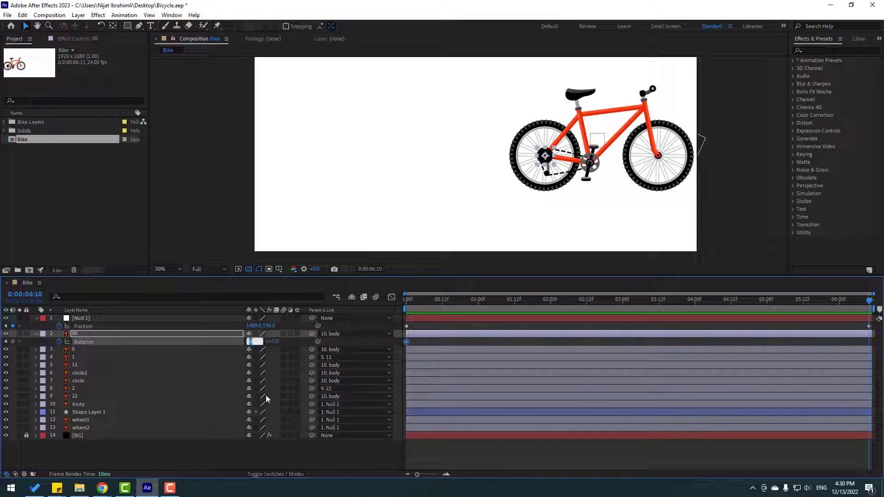
text(5)
key(Return)
key(space)
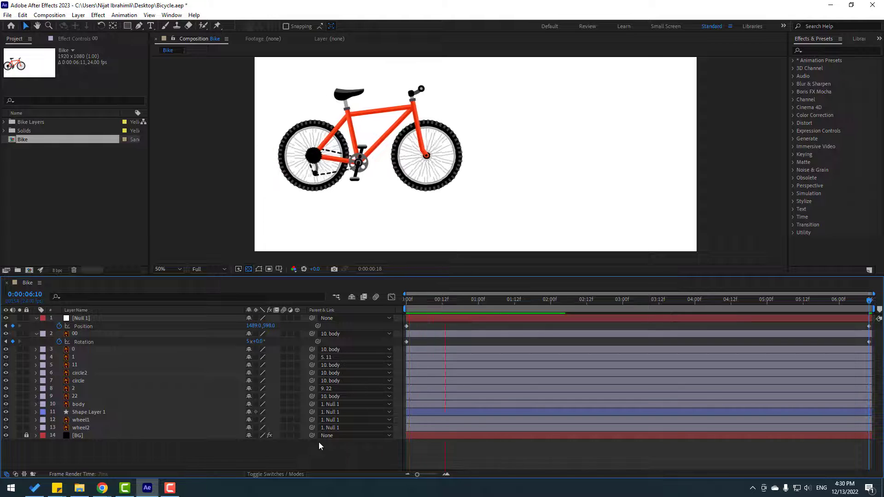
key(space)
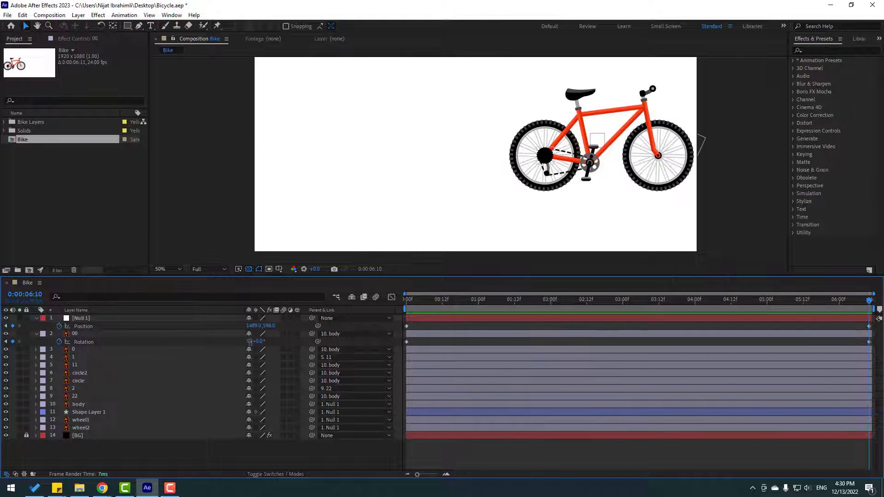
Step: Change the sprocket's end rotation to -8 turns and preview the reversed spin
click(250, 341)
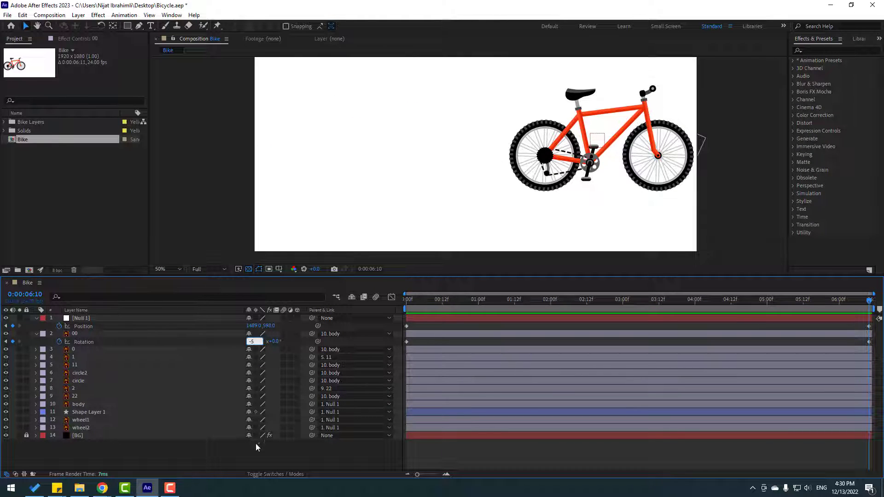
key(space)
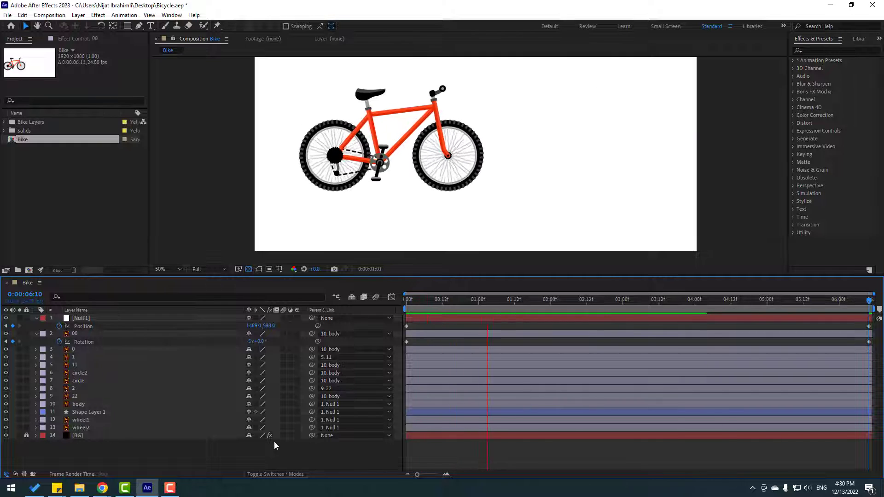
key(period)
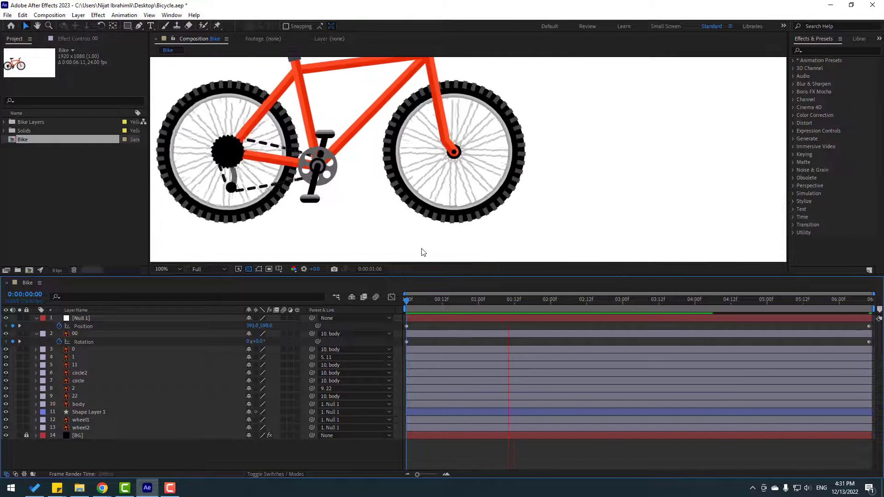
key(space)
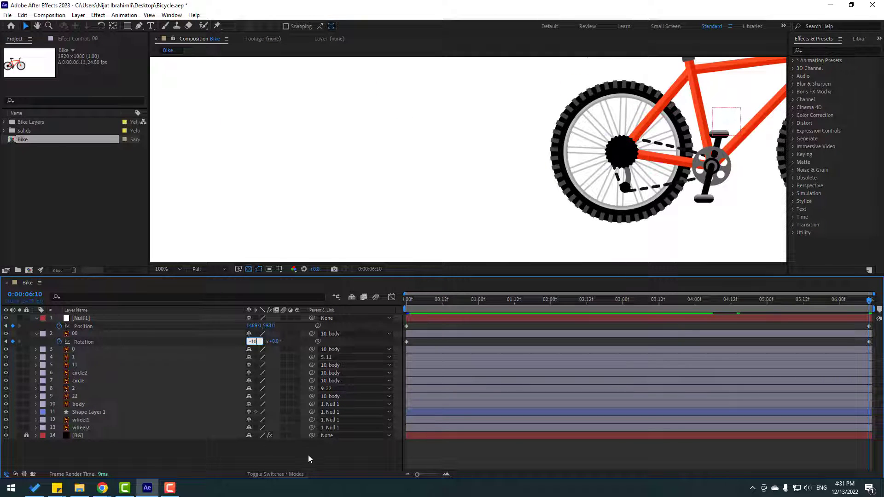
key(space)
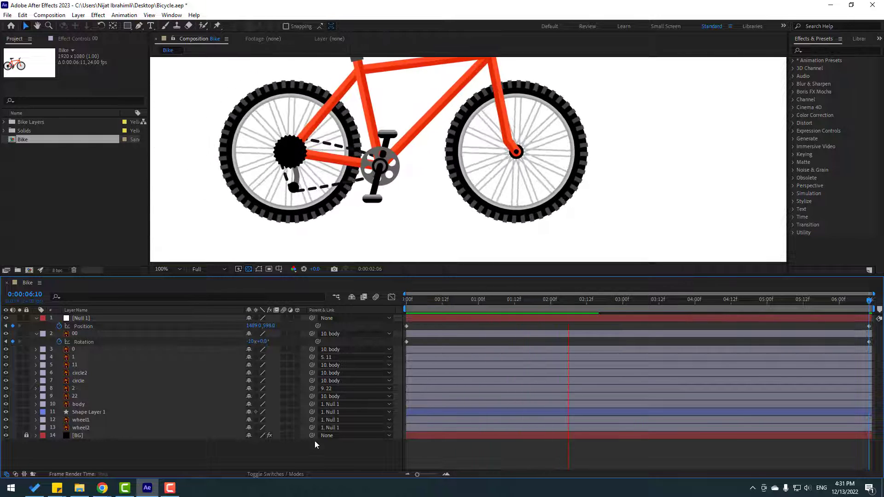
key(space)
key(BackSpace)
text(-)
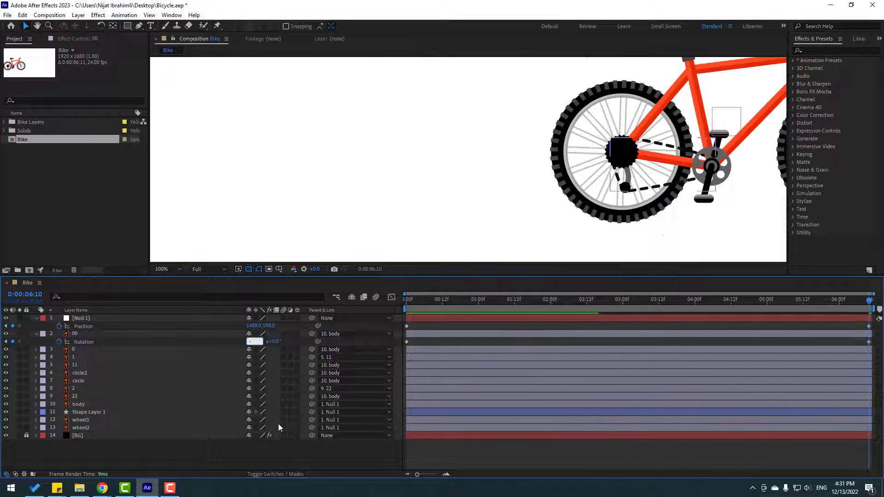
text(8)
key(Return)
key(space)
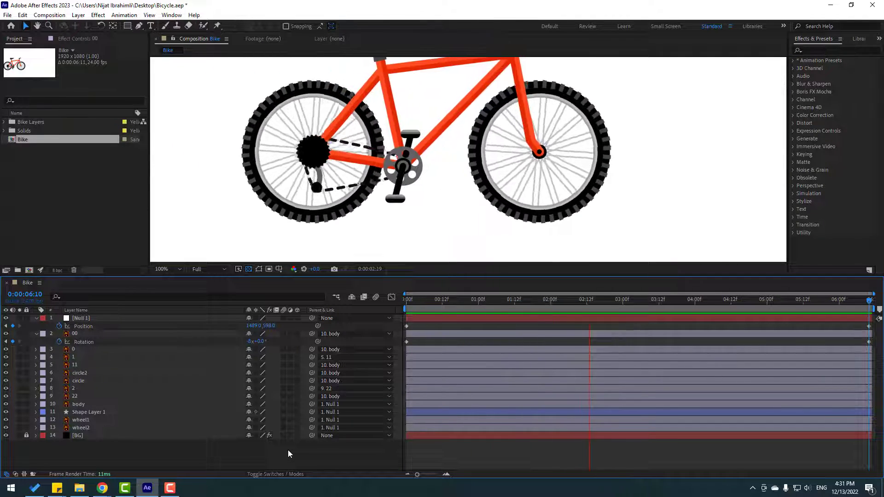
Step: Set the sprocket's end rotation to 8 forward turns and preview it
click(250, 342)
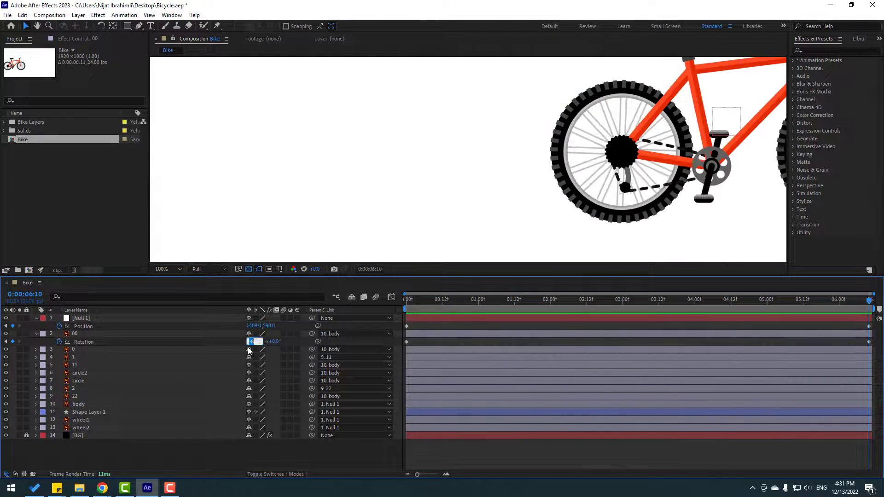
text(8)
key(Return)
key(space)
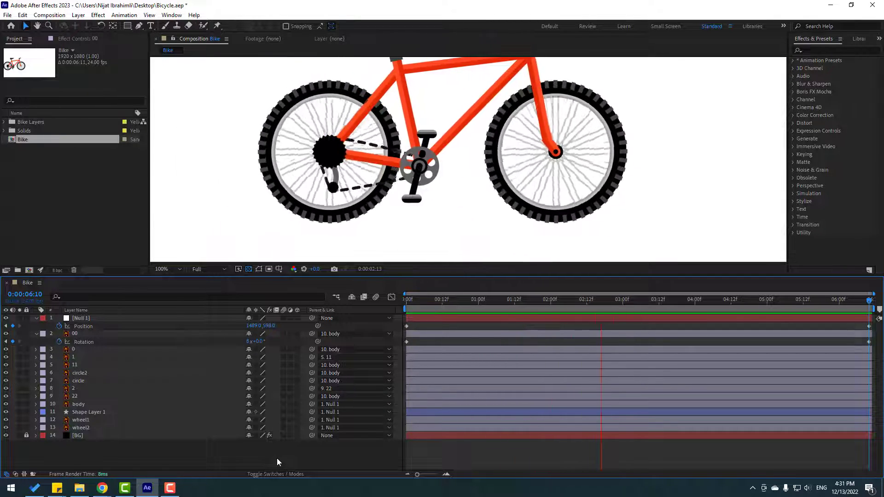
key(space)
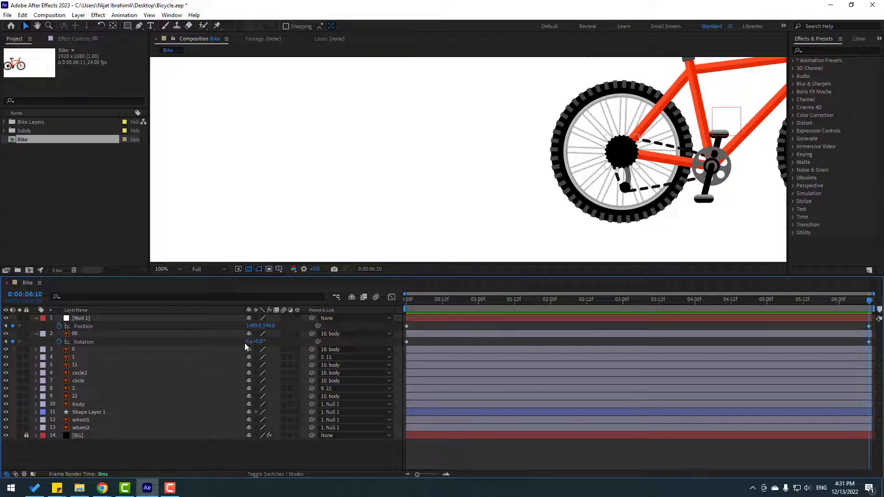
click(247, 342)
text(8)
key(space)
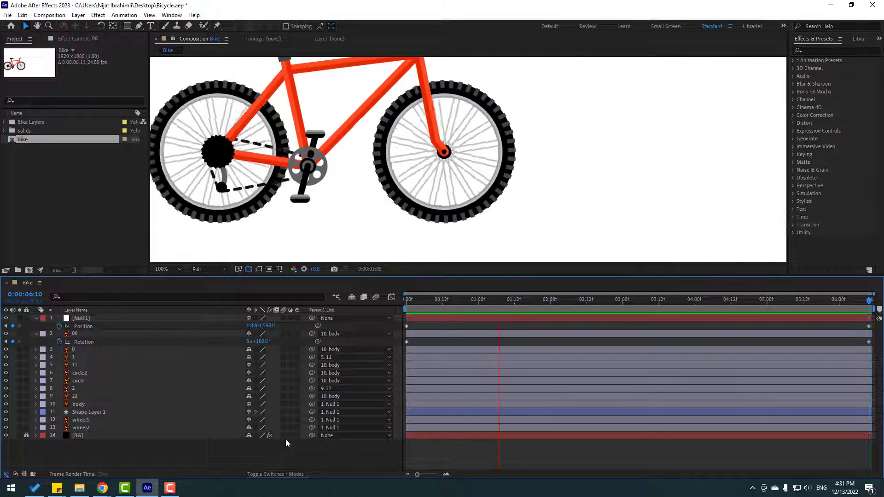
key(space)
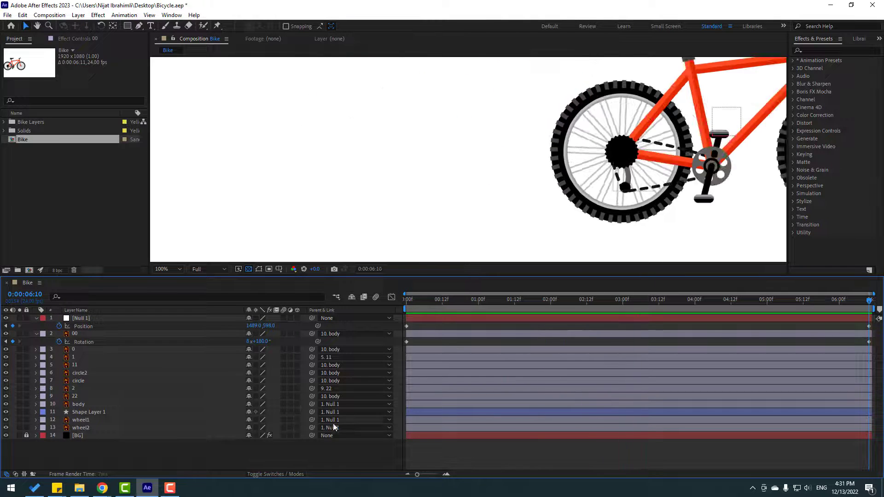
drag(487, 311, 475, 308)
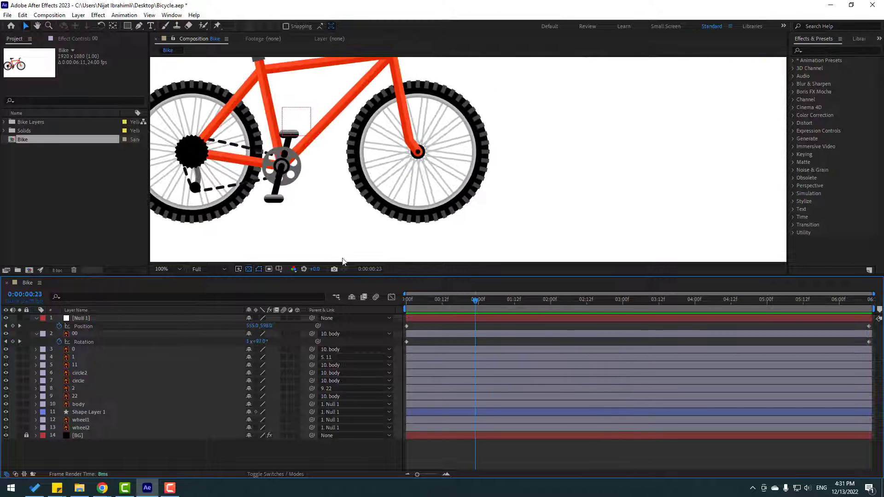
Step: Keyframe layer 0's Rotation from 0 to 8.5 turns at the last frame and preview
click(196, 189)
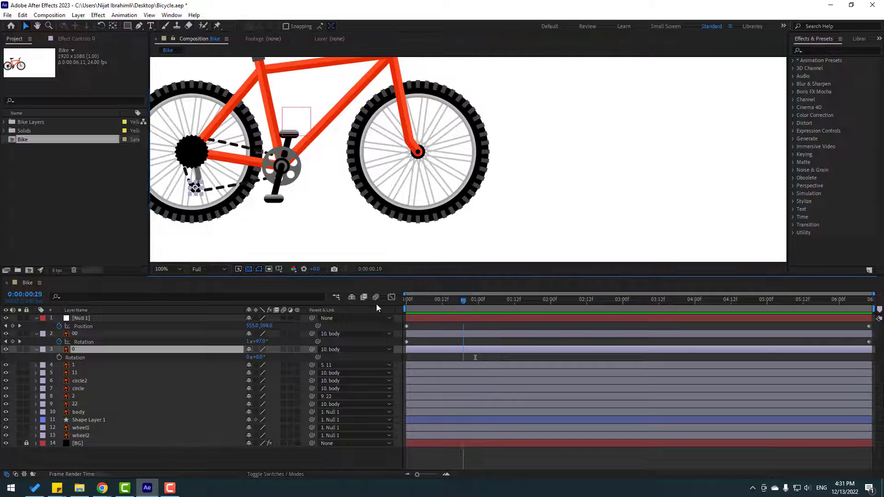
click(376, 304)
key(Home)
key(alt+shift+r)
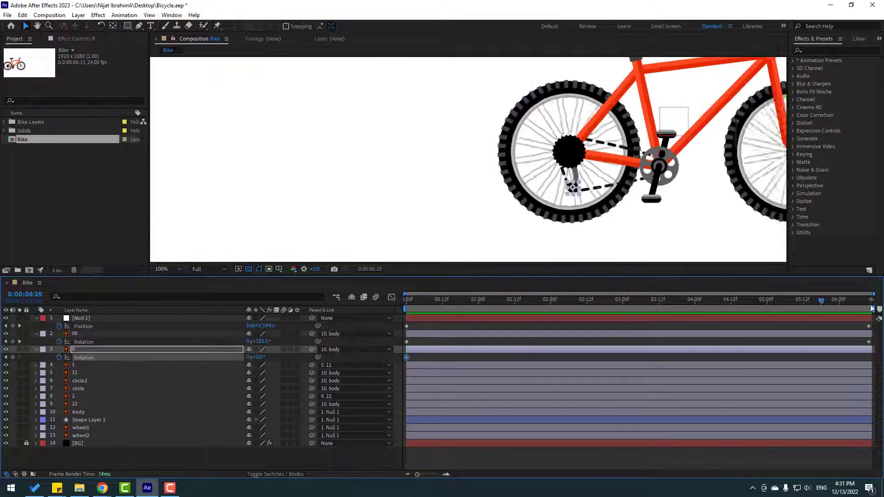
key(End)
click(249, 359)
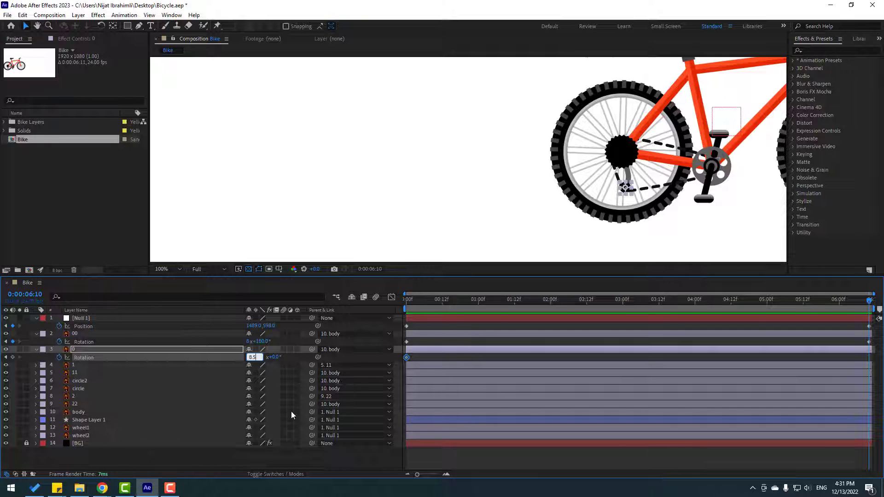
text(8.5)
key(Return)
key(space)
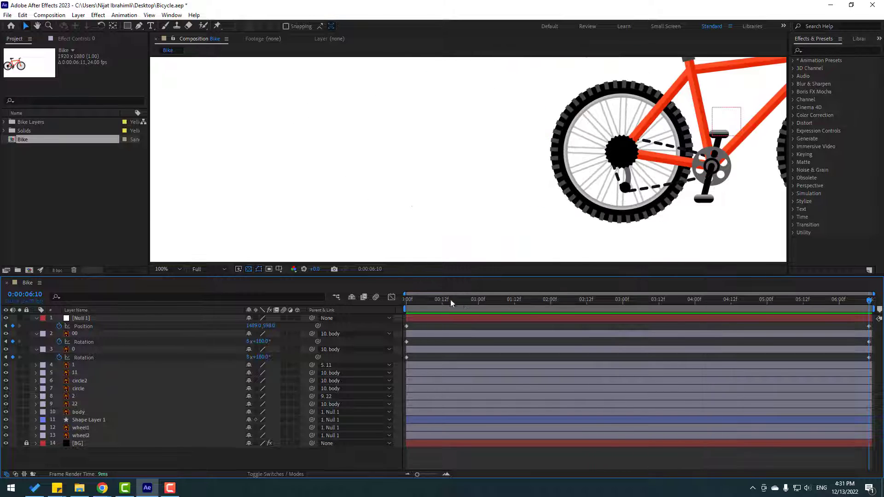
key(space)
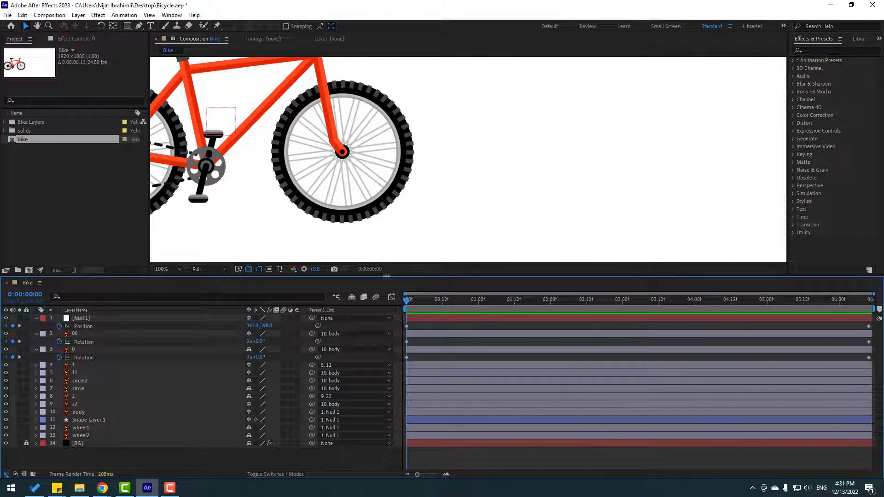
Step: Keyframe the circle chainring's Rotation from frame zero to 6 turns at the end
click(217, 165)
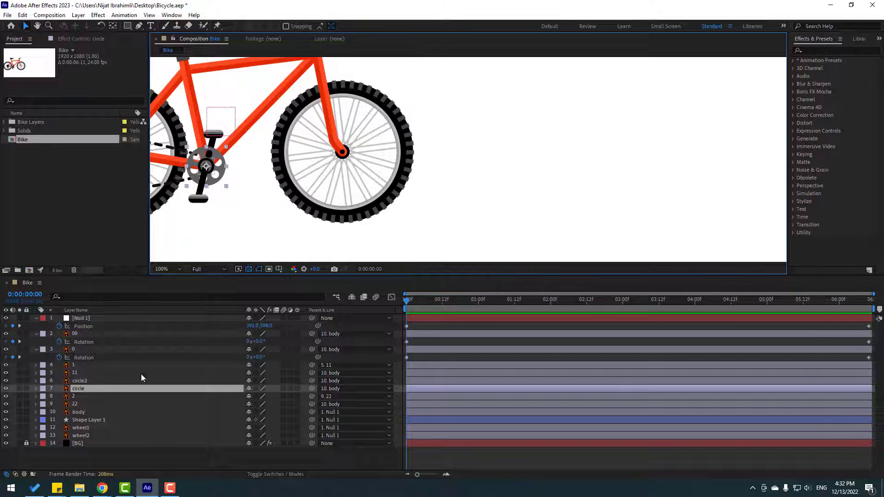
key(r)
click(57, 400)
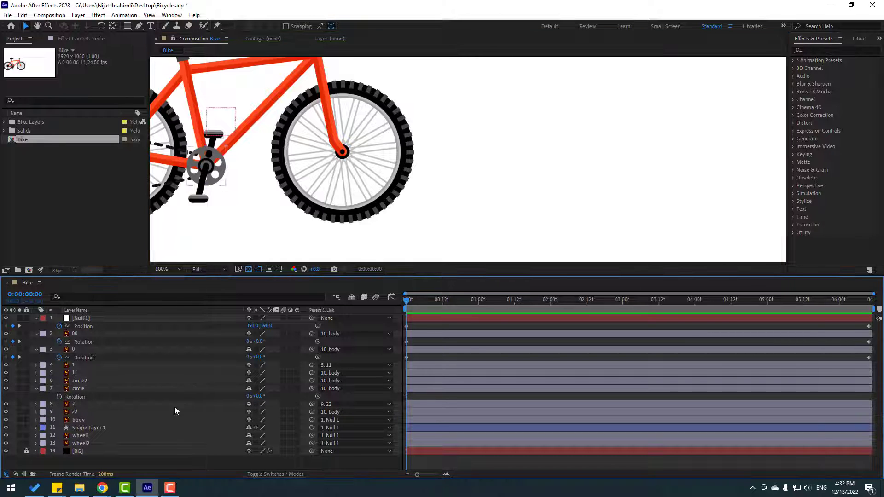
click(58, 397)
key(End)
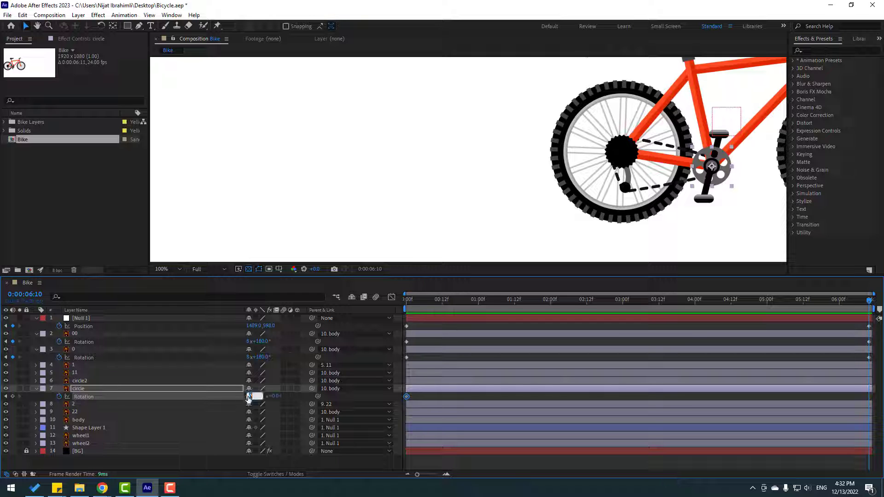
text(6)
key(Return)
Step: Preview the animation, return to the start, and collapse the Null 1 layer
key(space)
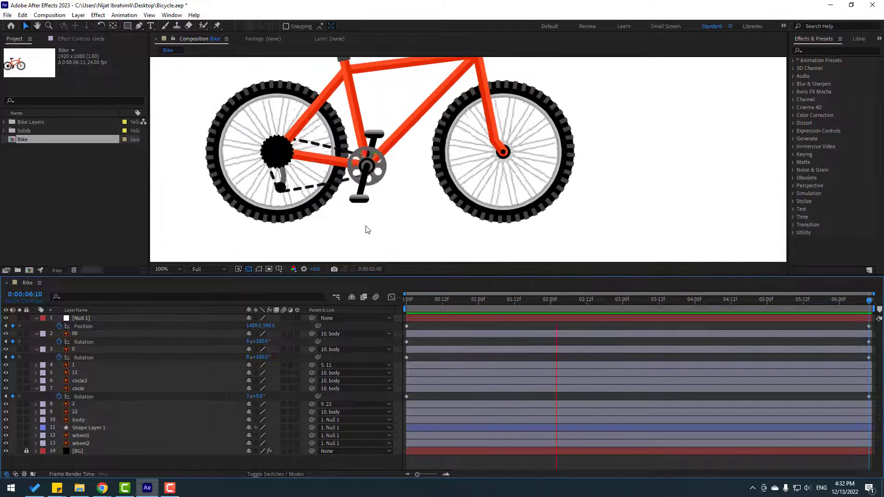
key(comma)
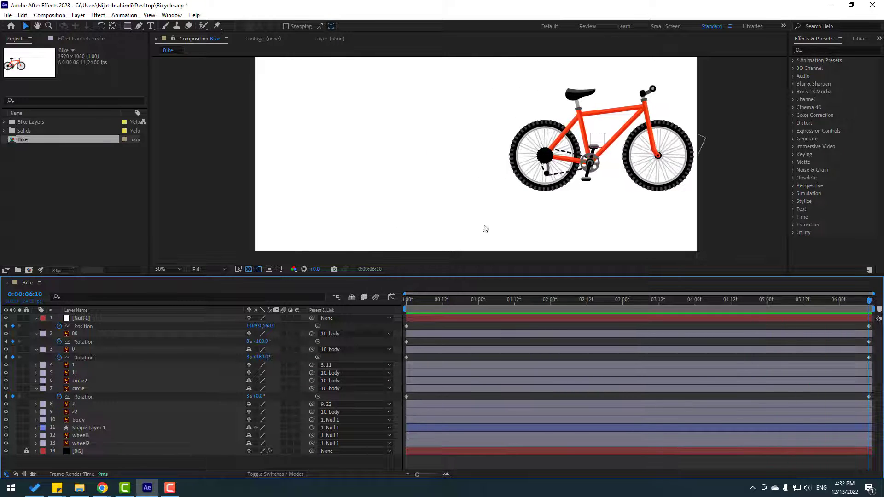
key(period)
key(space)
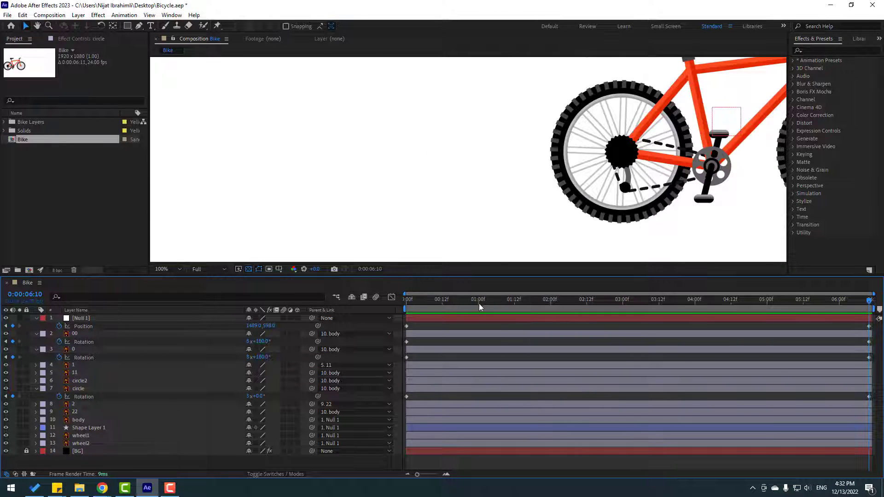
key(Home)
click(36, 318)
Step: Collapse the 00, 0 and circle layers and save the project
click(35, 326)
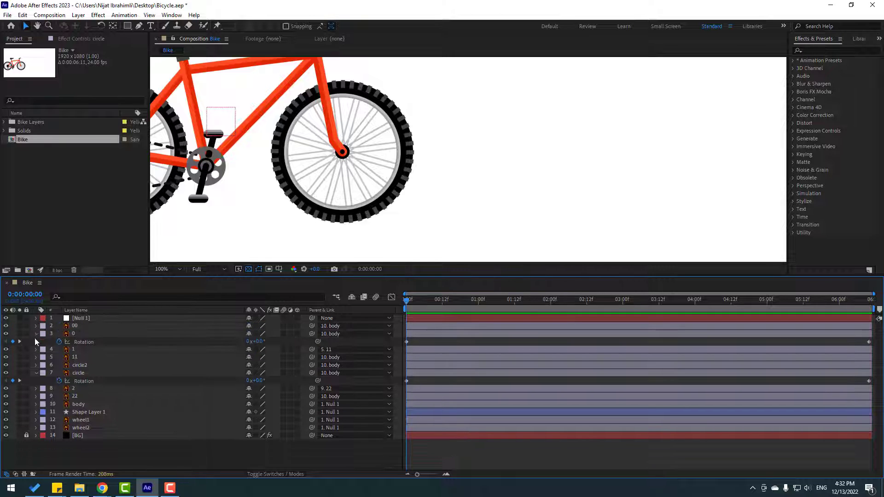
click(35, 334)
click(36, 365)
key(ctrl+s)
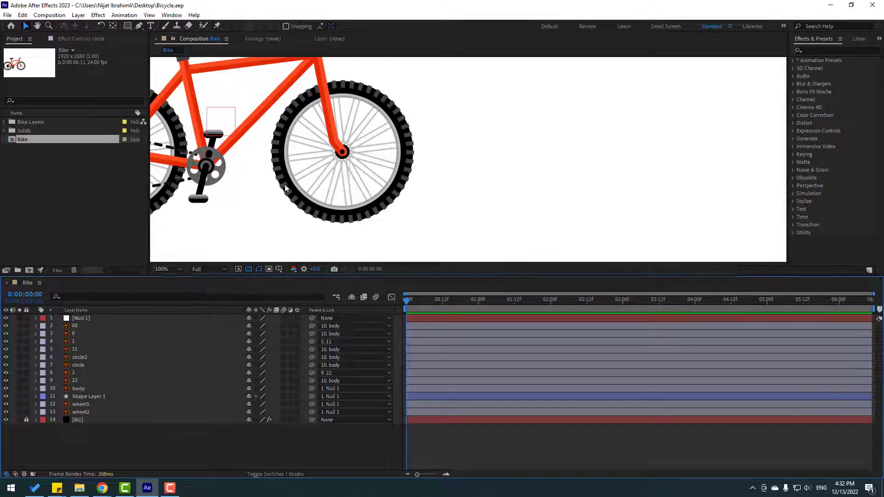
scroll(350, 188, down, 1)
scroll(367, 185, up, 4)
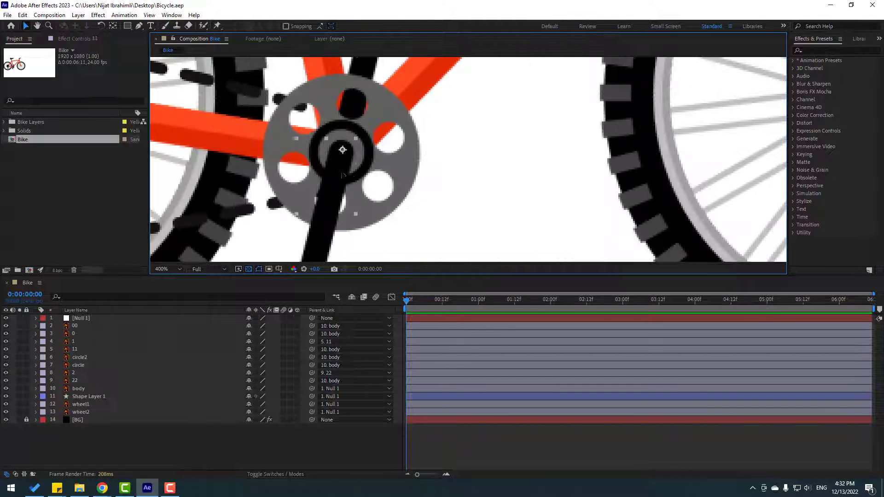
Step: Keyframe Rotation on crank layers 11 and 22, reaching one full turn at 0:00:01:12
click(342, 175)
scroll(398, 194, down, 2)
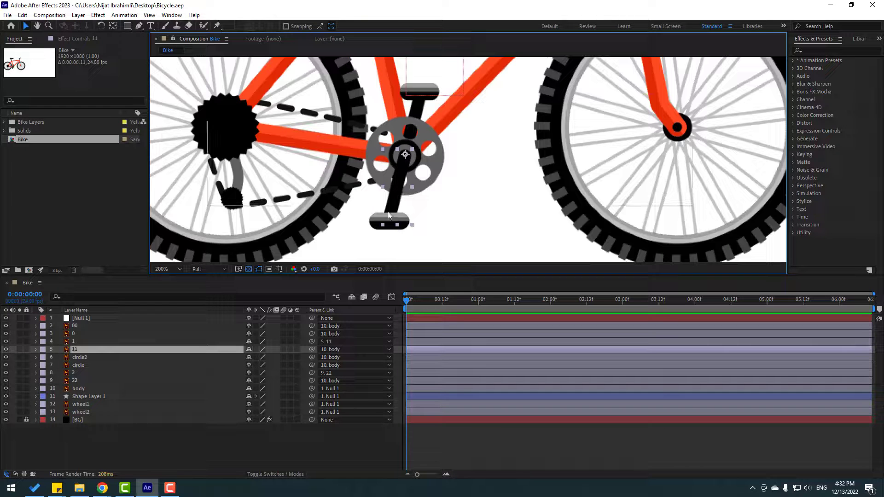
click(75, 351)
ctrl+click(77, 380)
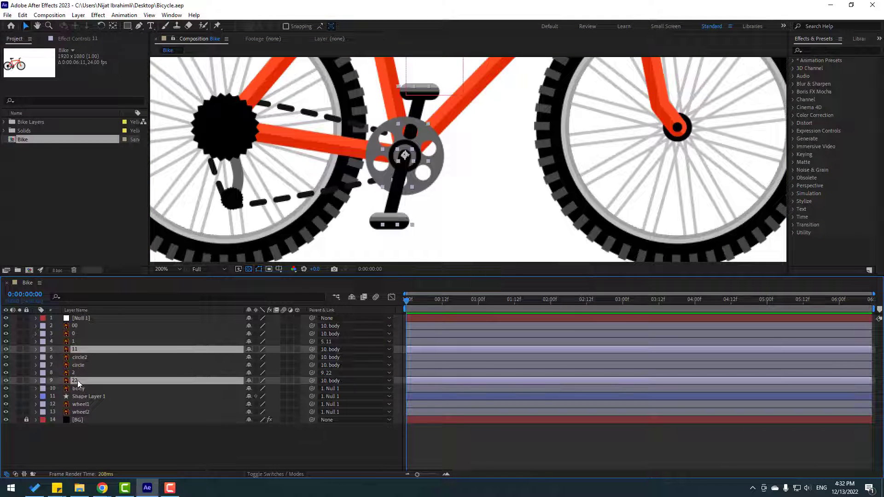
key(r)
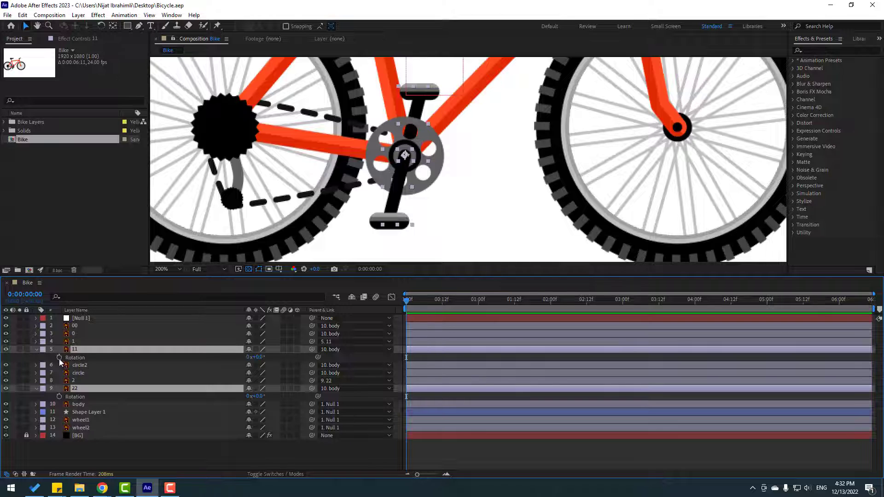
click(59, 358)
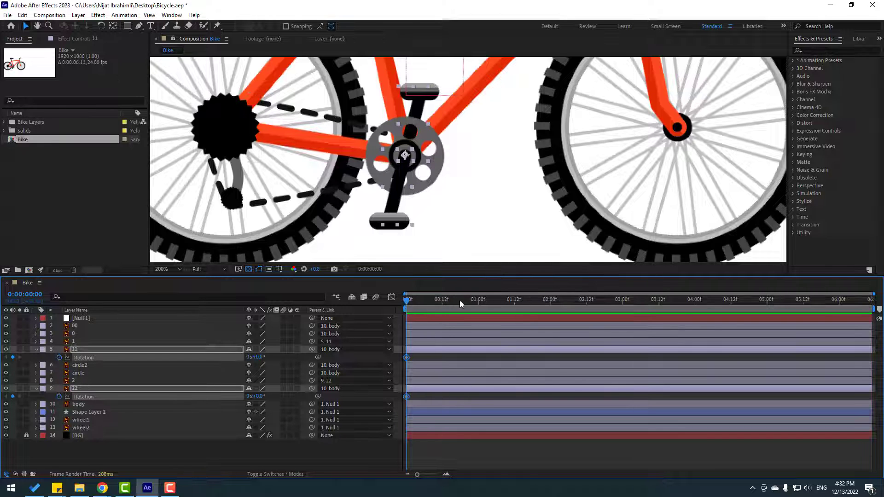
drag(460, 300, 515, 300)
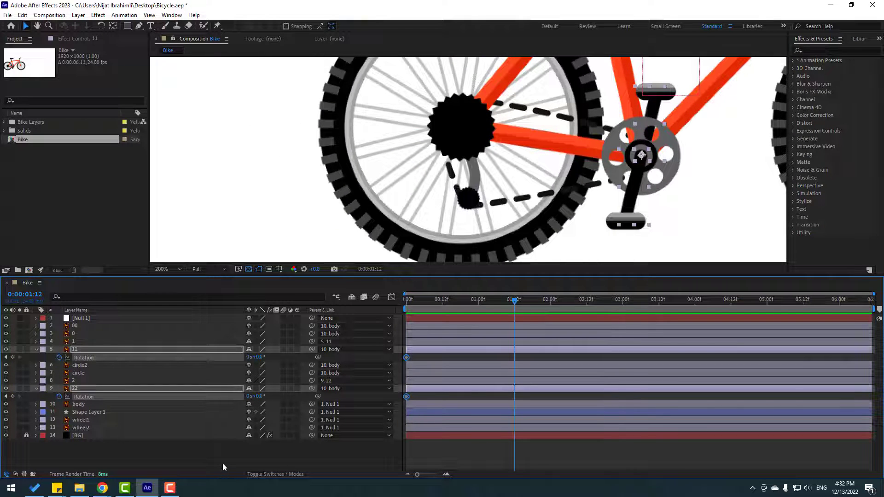
click(223, 467)
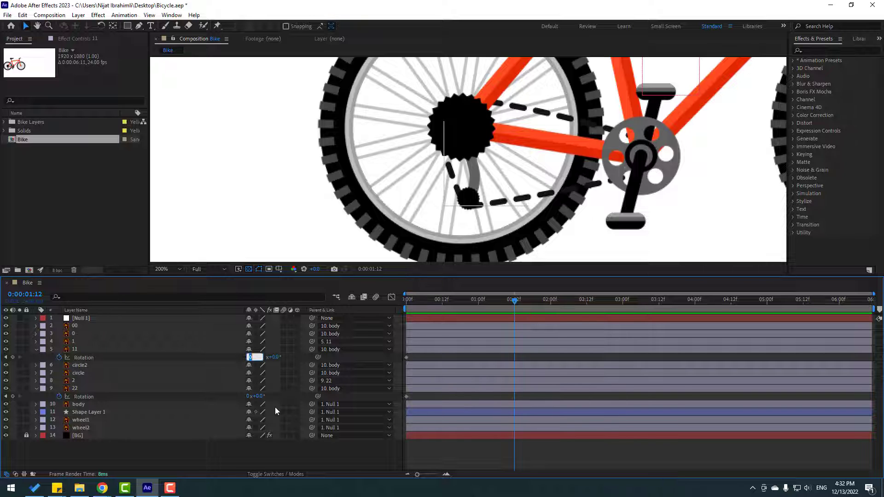
text(1)
key(Return)
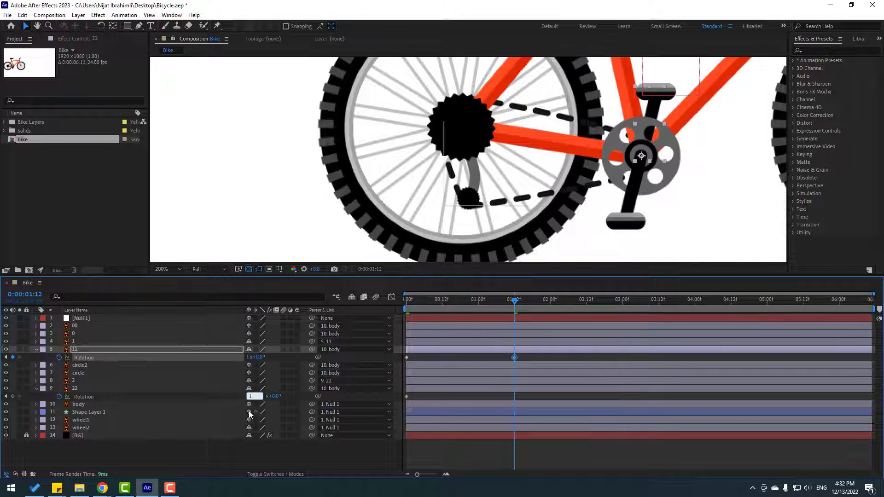
key(Return)
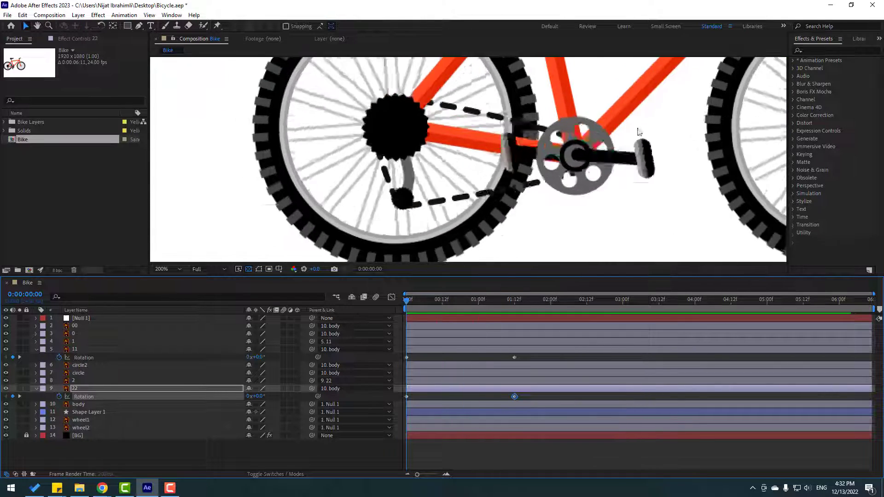
Step: Move both cranks' second Rotation keyframes to the end at 0:00:06:10
scroll(637, 135, down, 3)
scroll(569, 178, up, 2)
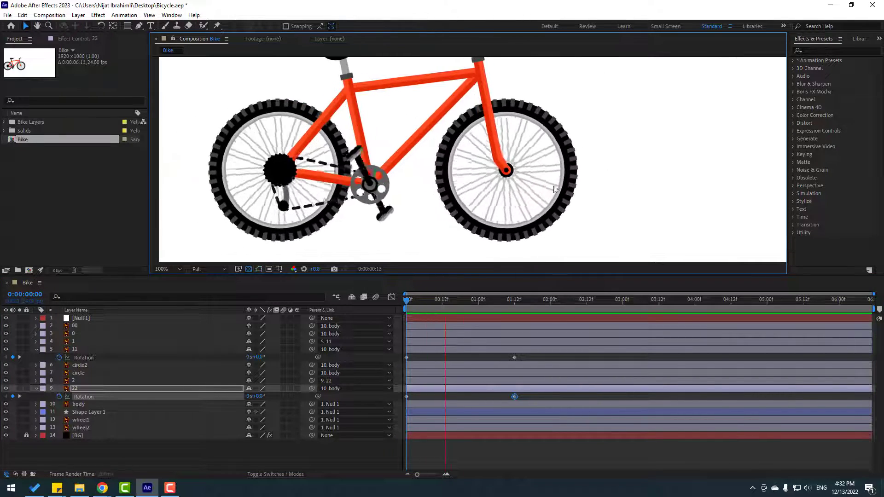
key(space)
click(514, 303)
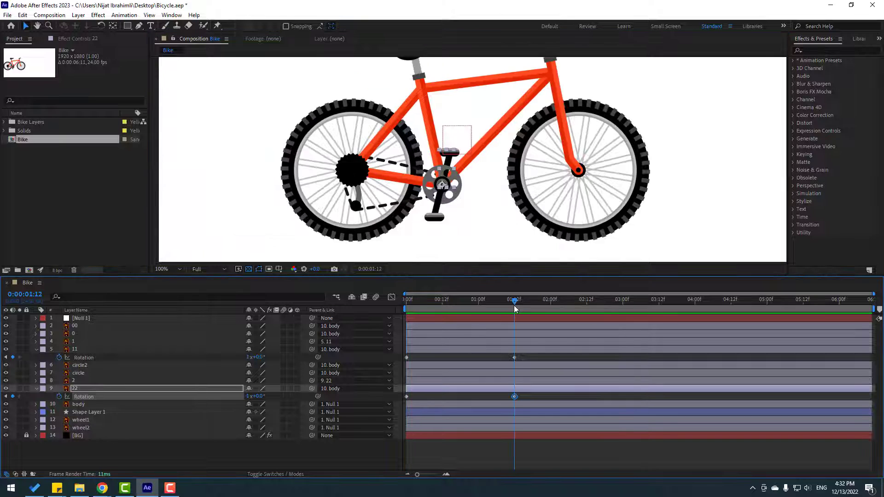
drag(515, 304, 869, 304)
click(515, 357)
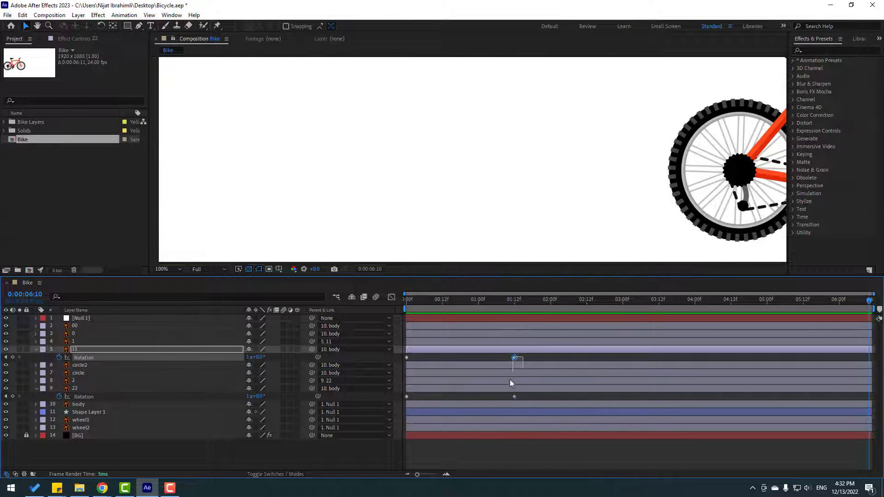
shift+click(515, 397)
scroll(650, 241, down, 2)
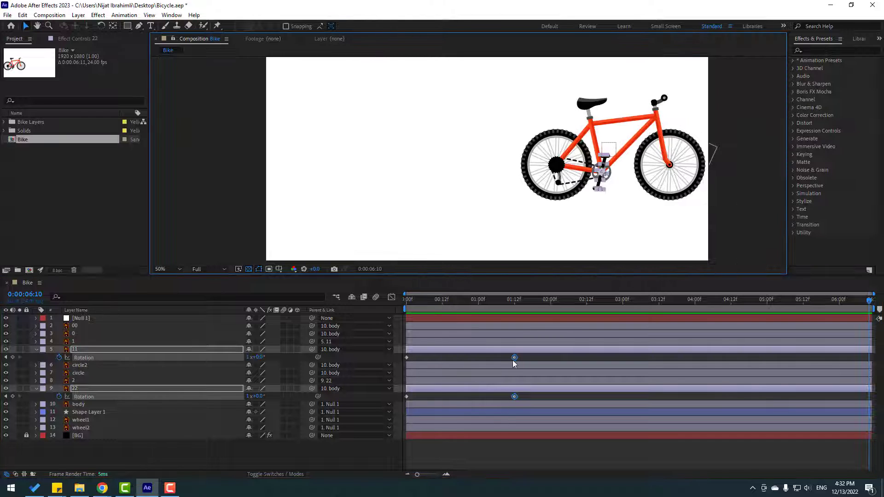
drag(515, 358, 868, 373)
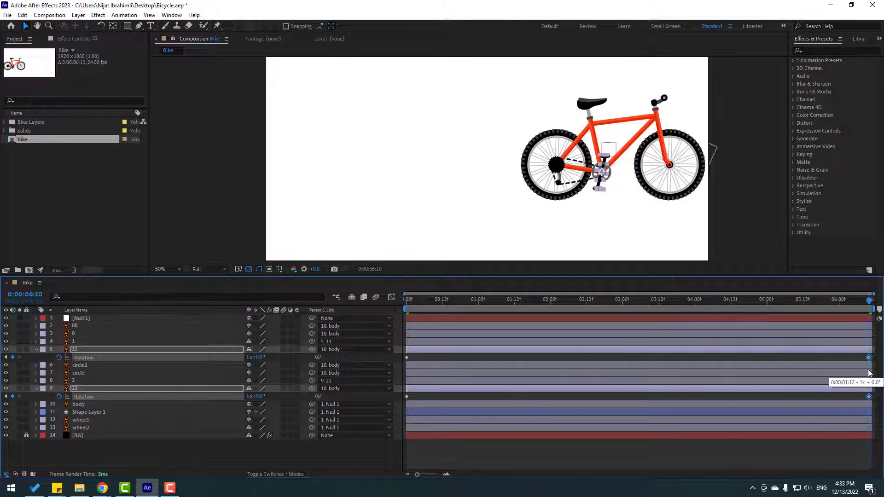
click(286, 449)
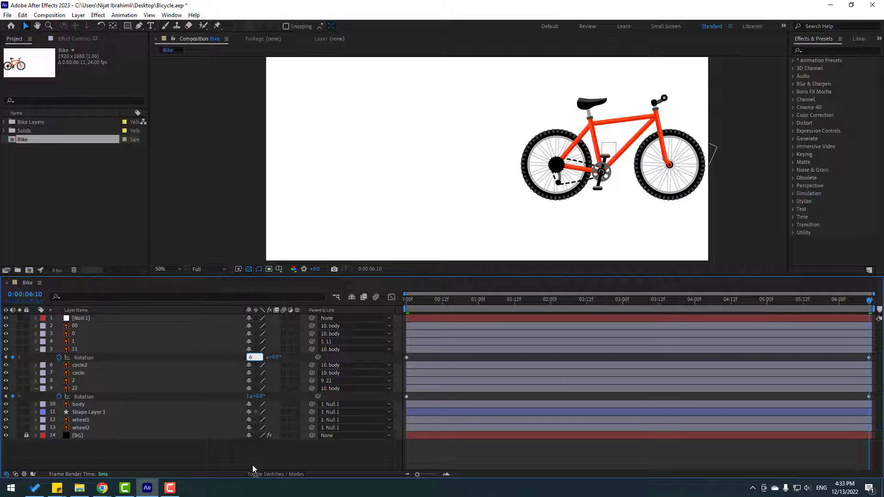
Step: Set both cranks' end rotation to 3 full turns and preview the animation
key(Return)
key(space)
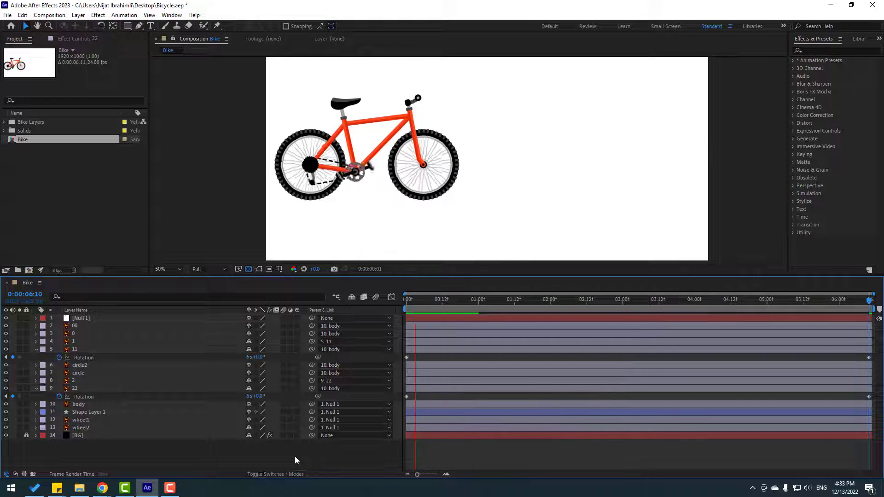
key(space)
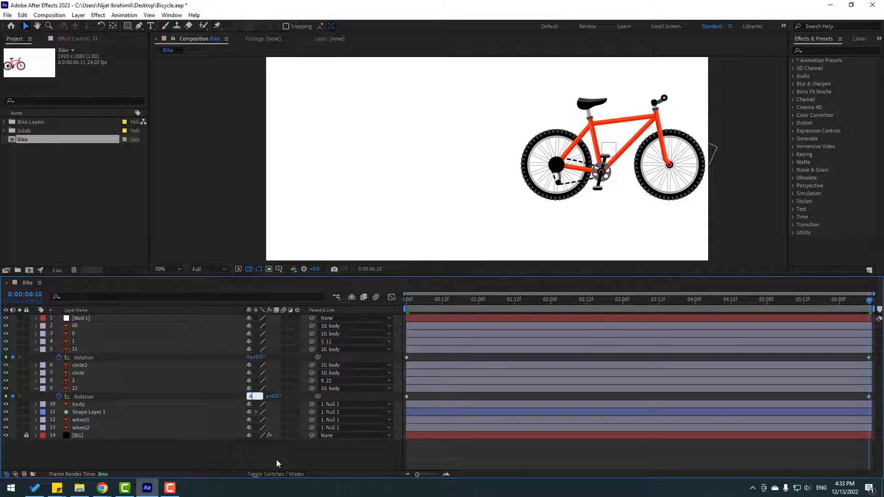
key(space)
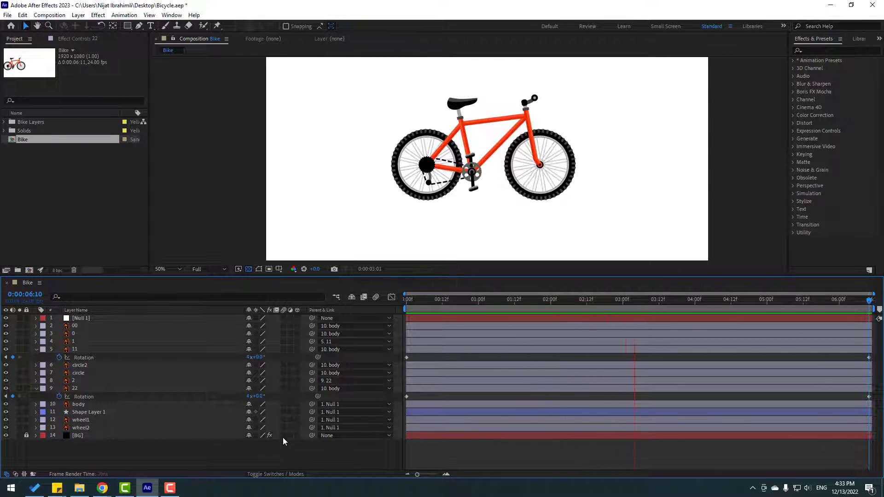
key(space)
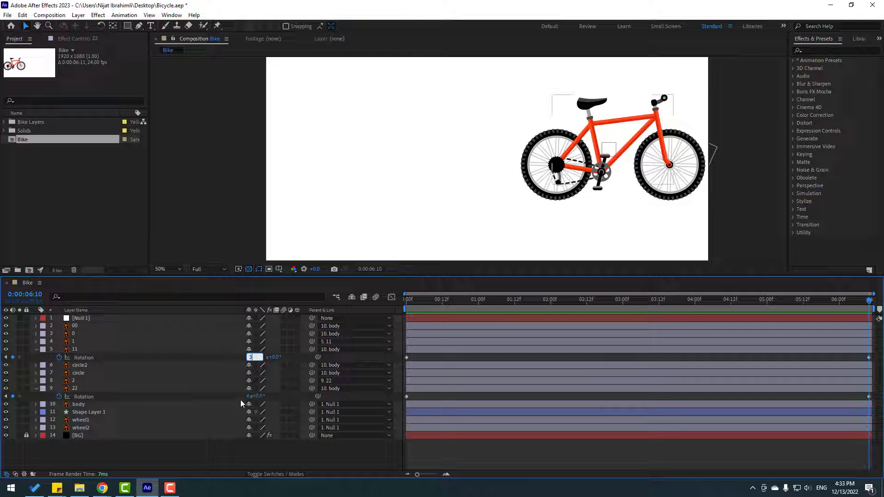
key(Return)
text(3)
key(Return)
key(space)
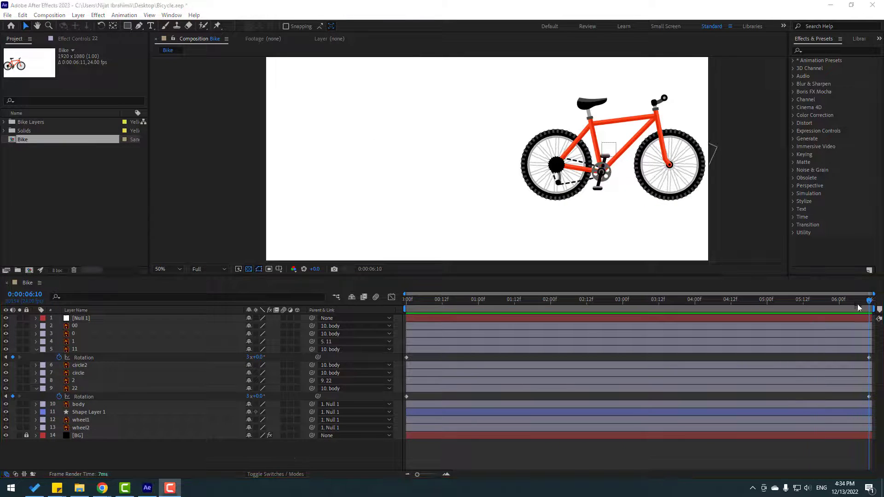
key(space)
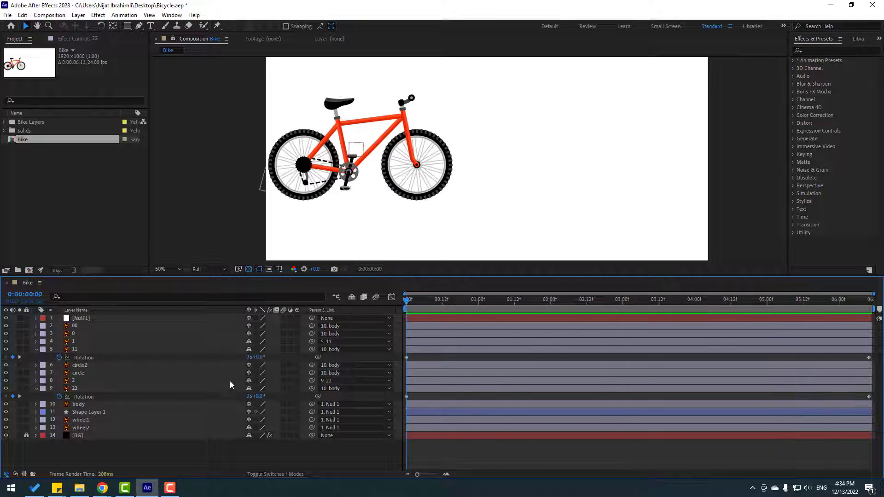
Step: Select pedal layer 1 and enable keyframing on its Rotation
click(73, 343)
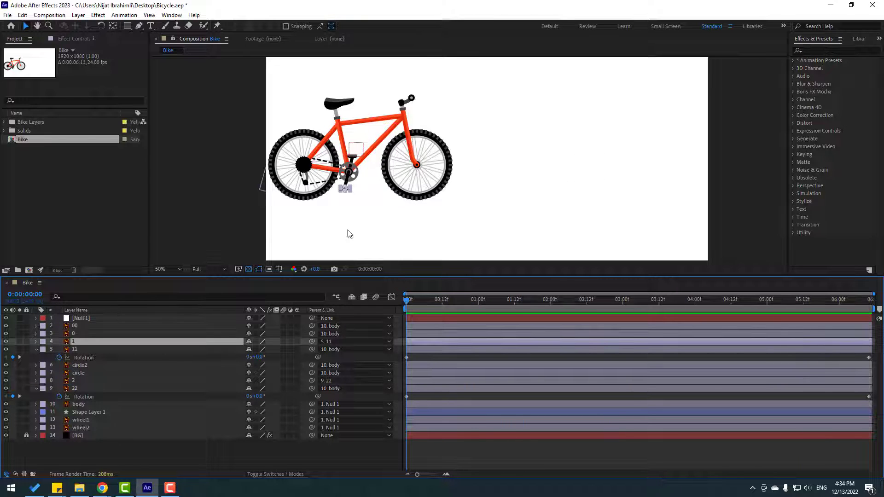
scroll(349, 233, up, 2)
scroll(469, 227, down, 1)
scroll(437, 198, up, 2)
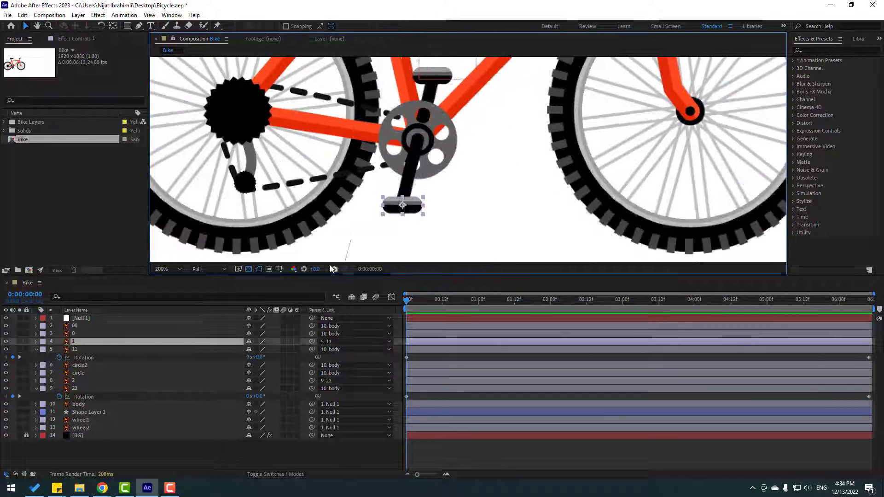
key(r)
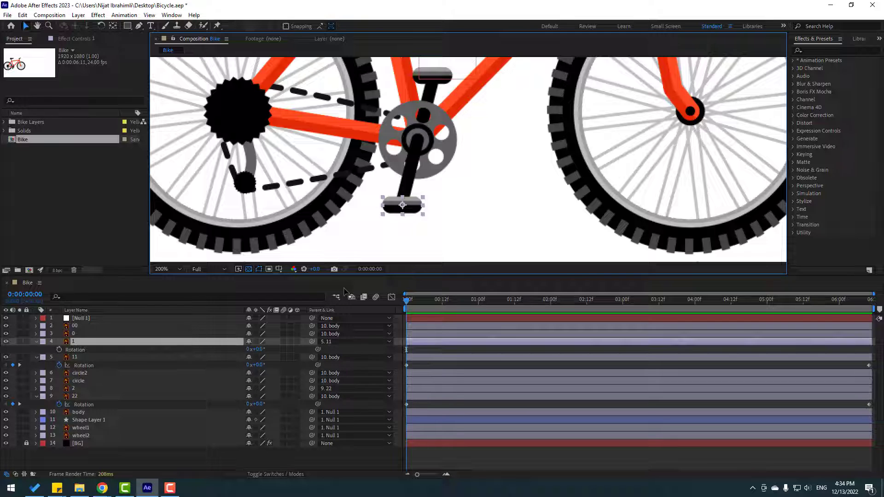
click(60, 350)
Step: Rotate the pedal back to level at 0:23 and again at 2:01
drag(411, 300, 477, 302)
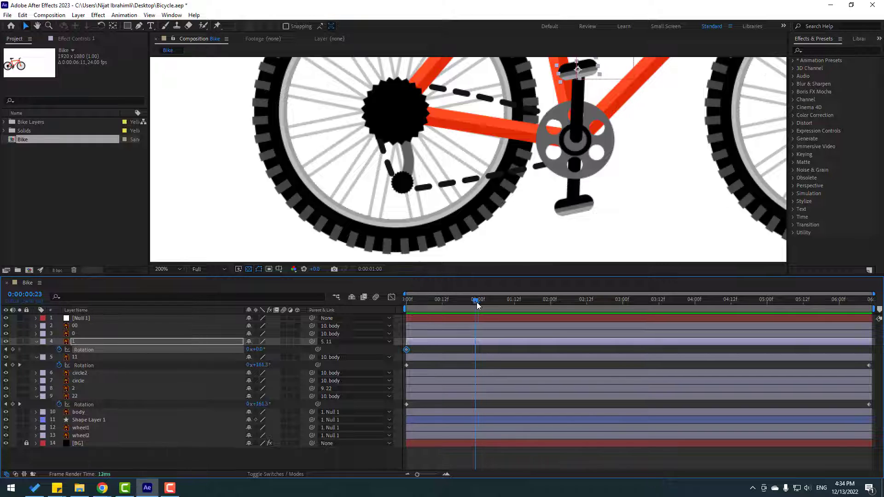
drag(261, 350, 197, 362)
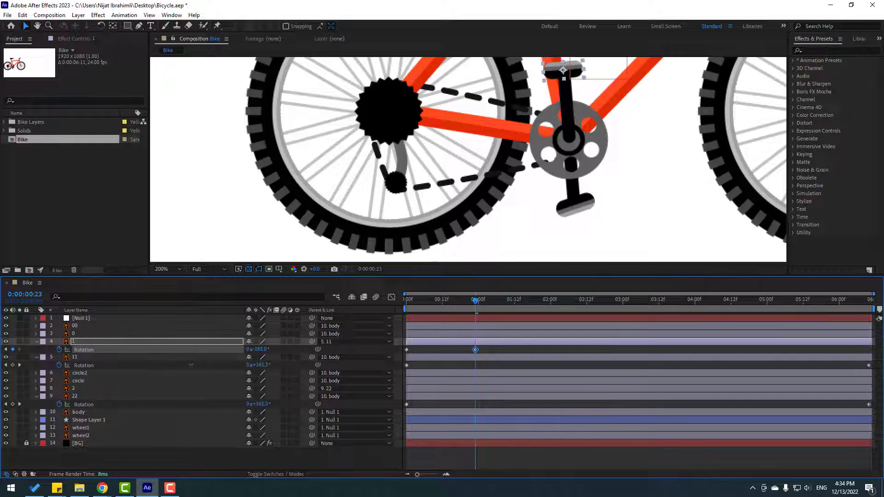
drag(474, 302, 553, 315)
drag(260, 349, 256, 350)
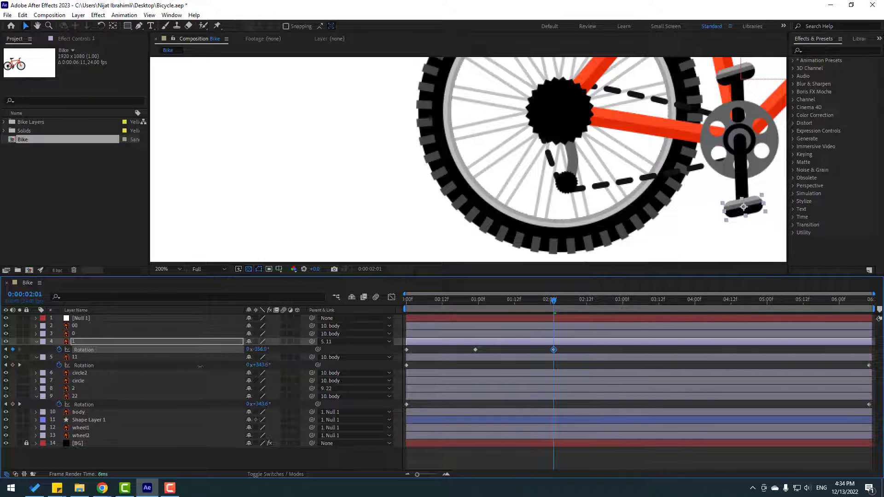
Step: Level the pedal with Rotation keyframes at 4:03 and 5:04
drag(679, 223, 376, 225)
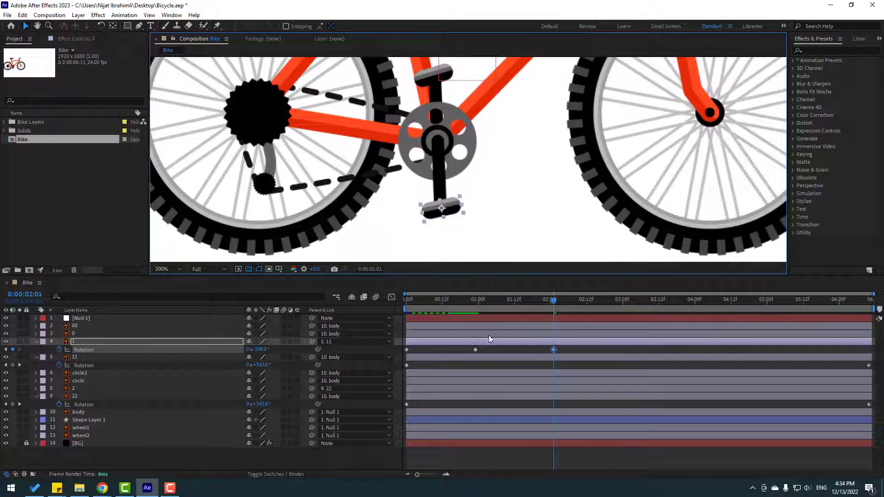
drag(483, 300, 627, 307)
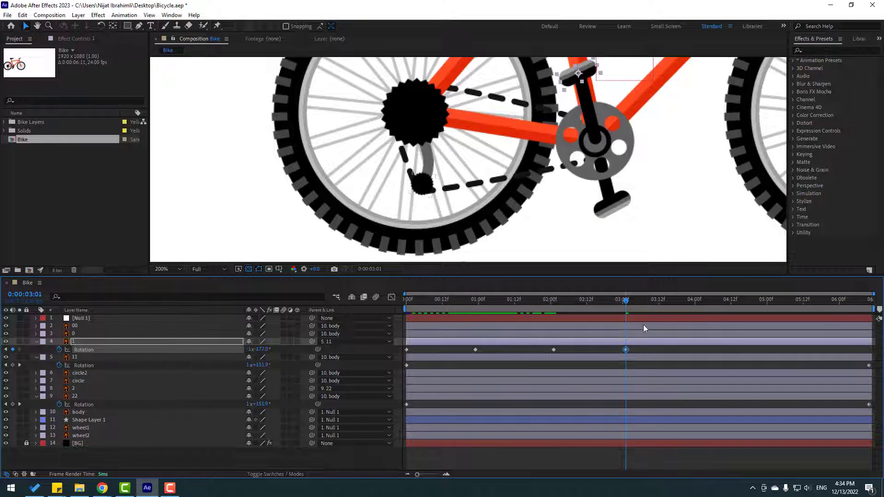
drag(649, 304, 704, 303)
key(h)
drag(694, 207, 330, 206)
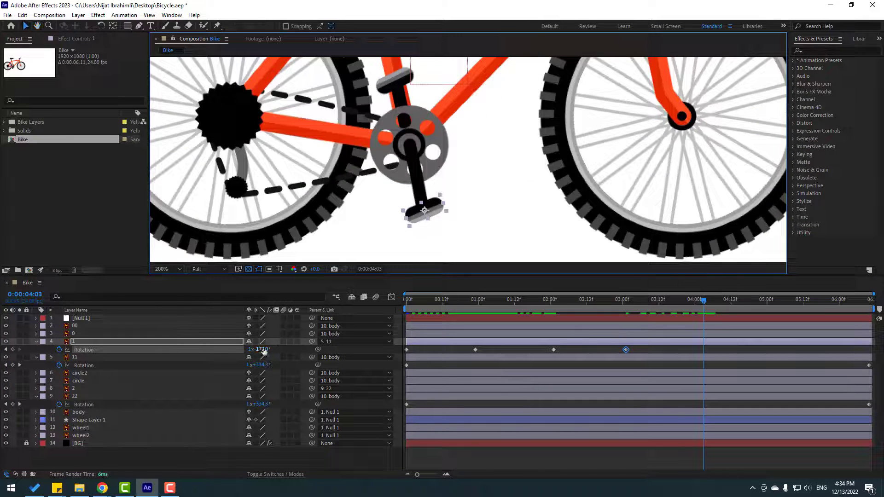
drag(263, 351, 199, 362)
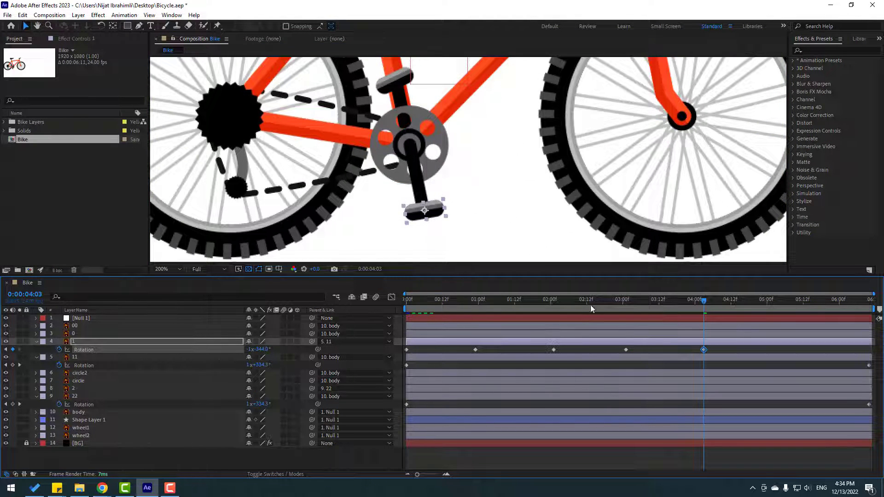
drag(640, 299, 783, 295)
drag(263, 352, 238, 354)
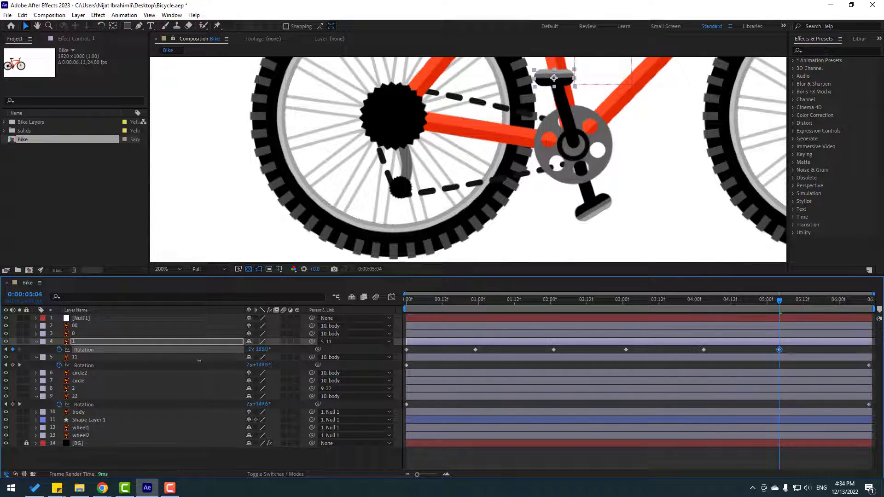
Step: Level the pedal at the final frame 6:10 and preview the bike animation
drag(790, 301, 878, 313)
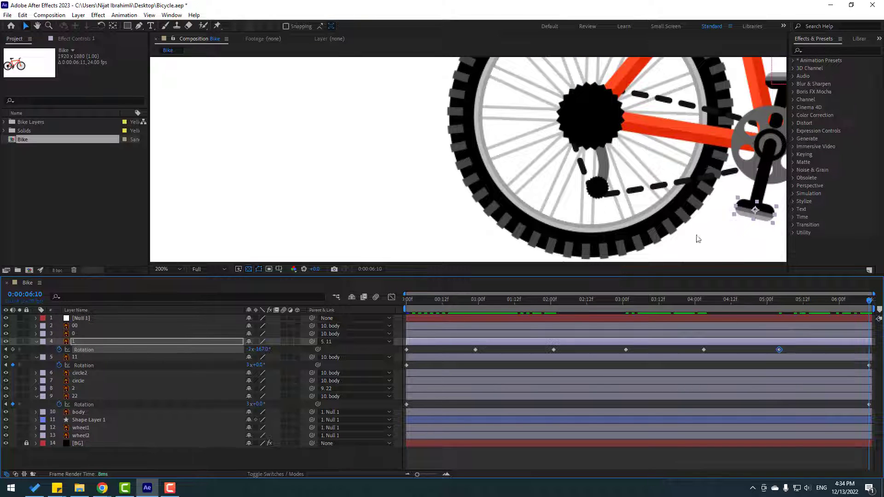
drag(698, 239, 434, 236)
drag(262, 353, 202, 366)
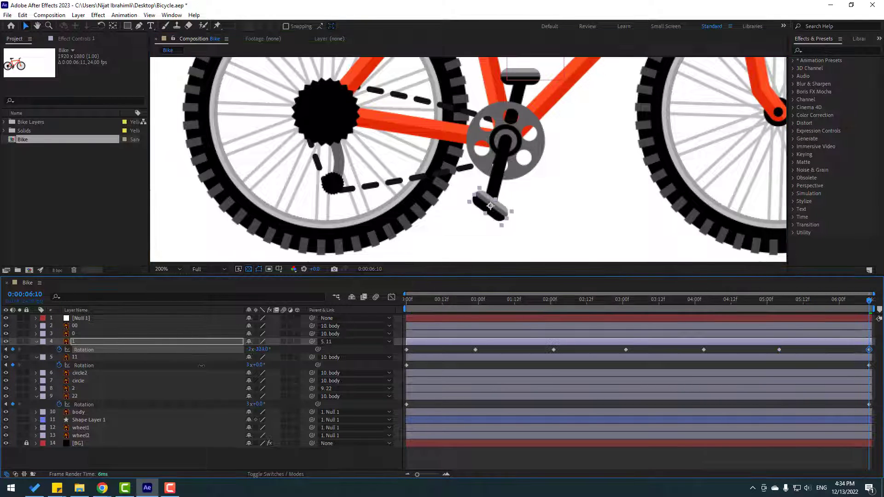
scroll(529, 183, down, 4)
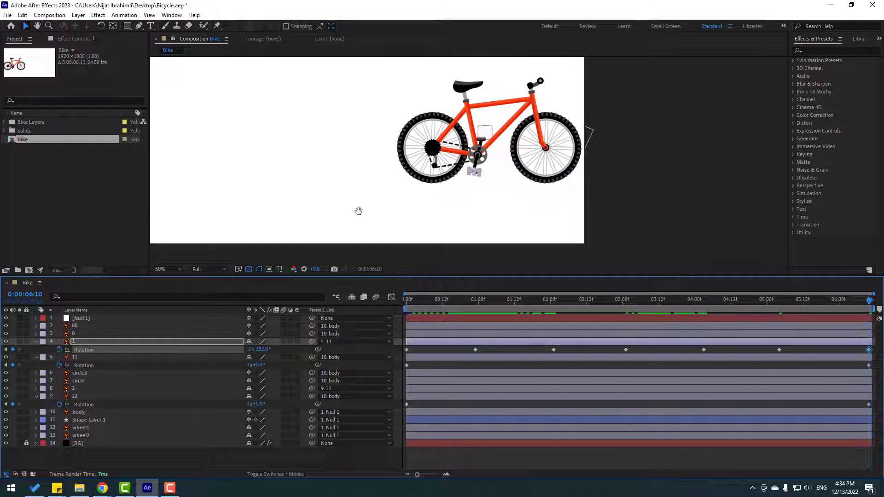
key(space)
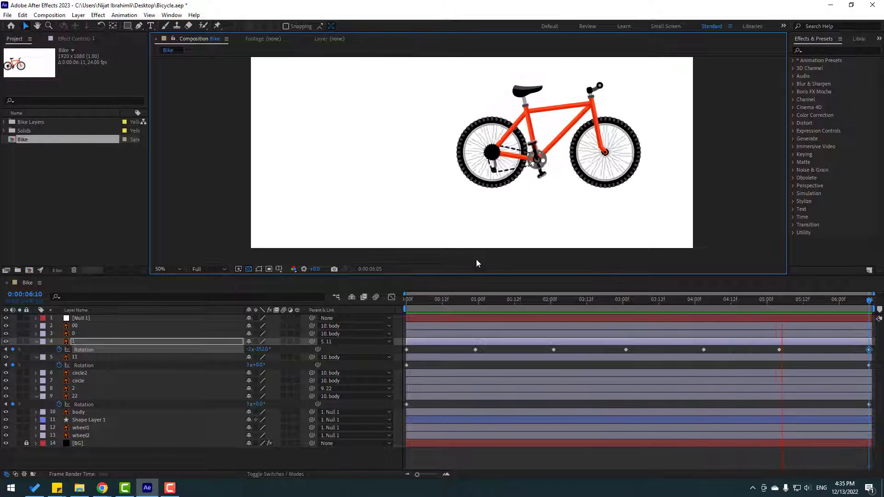
Step: Start Rotation keyframes on pedal layer 2 and level the pedal at frame 23
key(space)
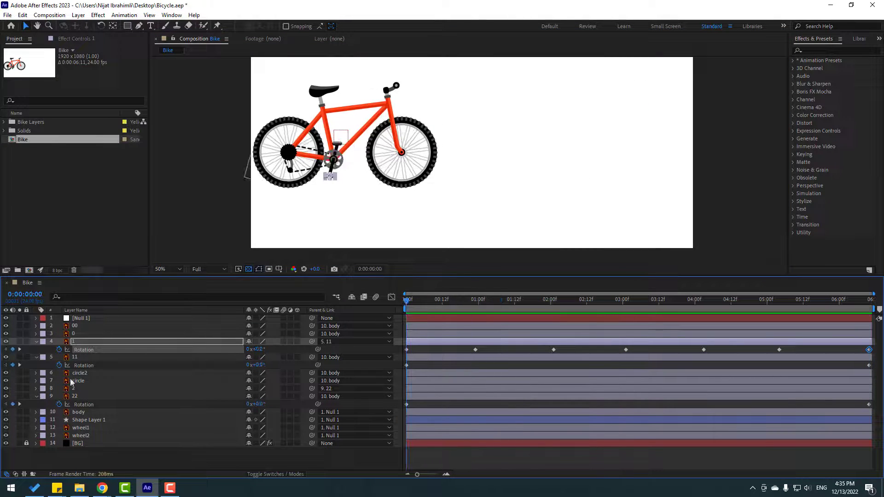
click(74, 389)
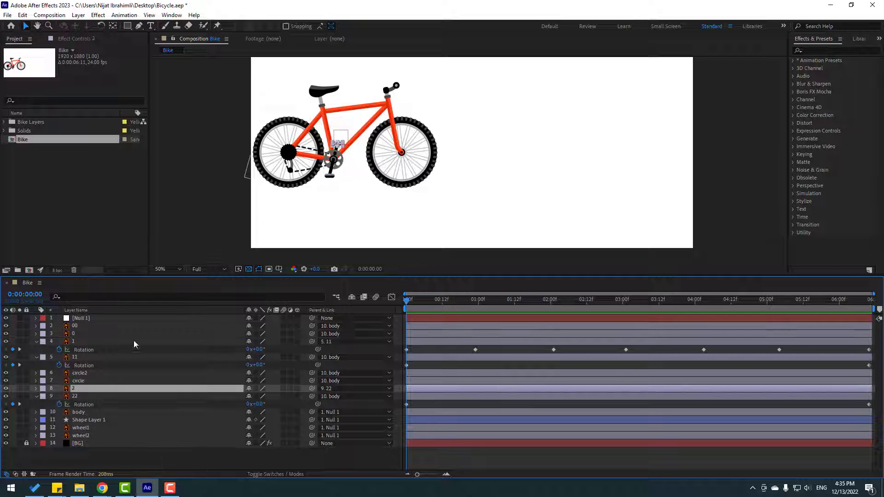
scroll(370, 149, up, 3)
drag(369, 149, 524, 169)
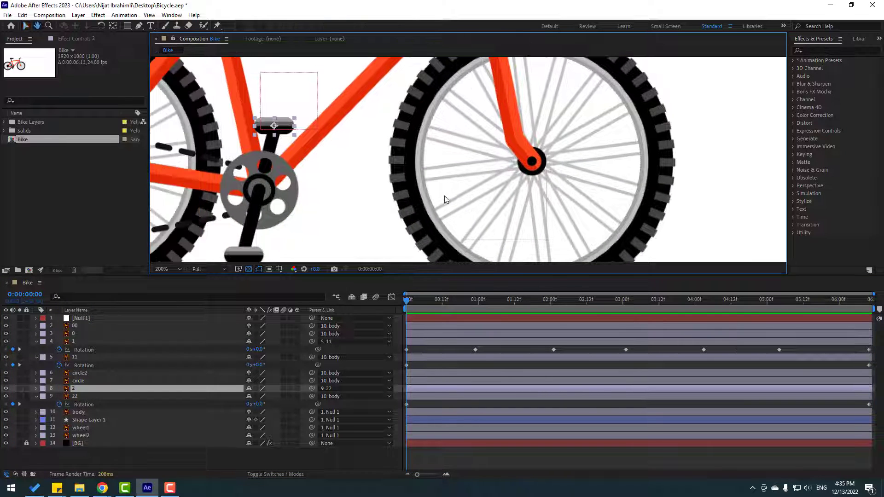
key(r)
click(59, 396)
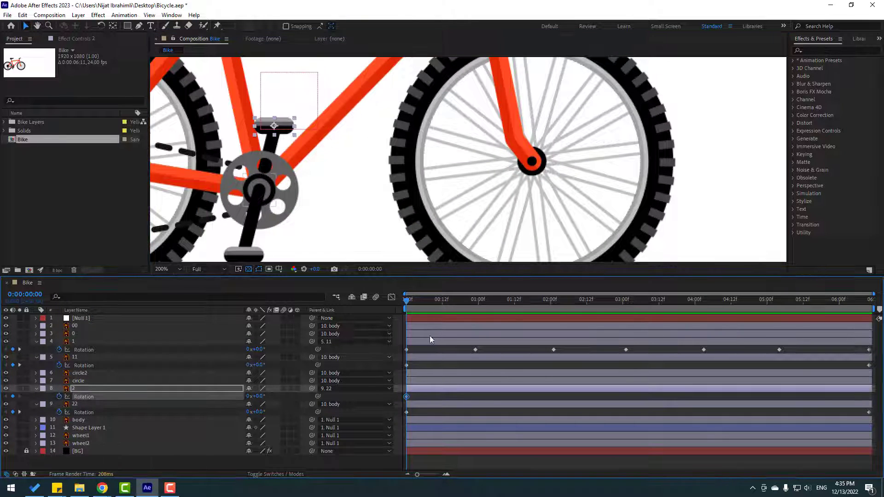
drag(430, 301, 474, 300)
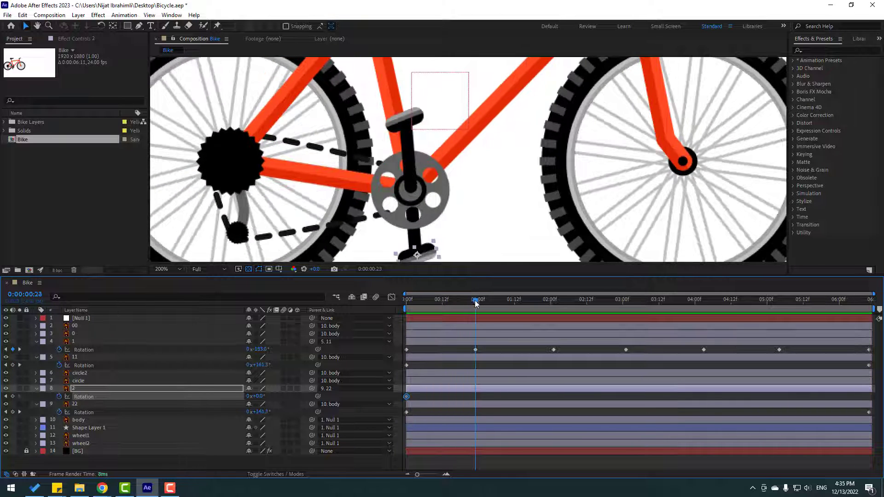
drag(253, 397, 211, 407)
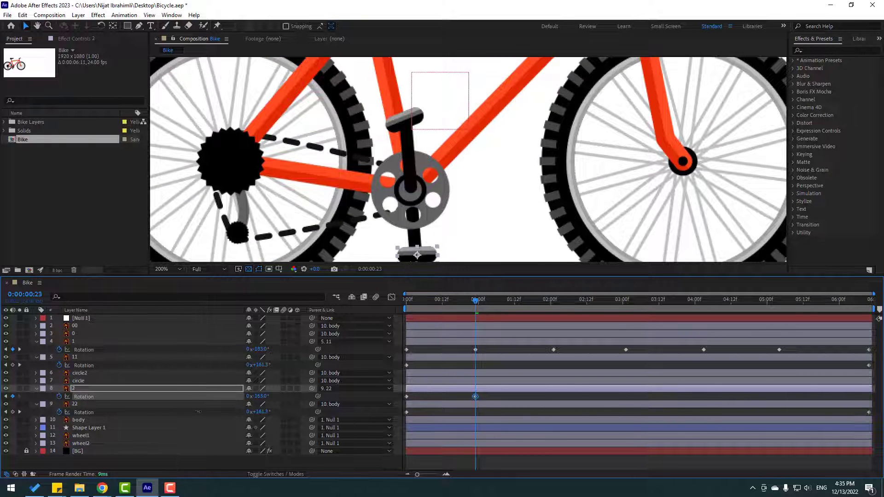
Step: Try a -205° rotation at 3:02, undo that misplaced keyframe, and recheck around three seconds
drag(463, 305, 556, 293)
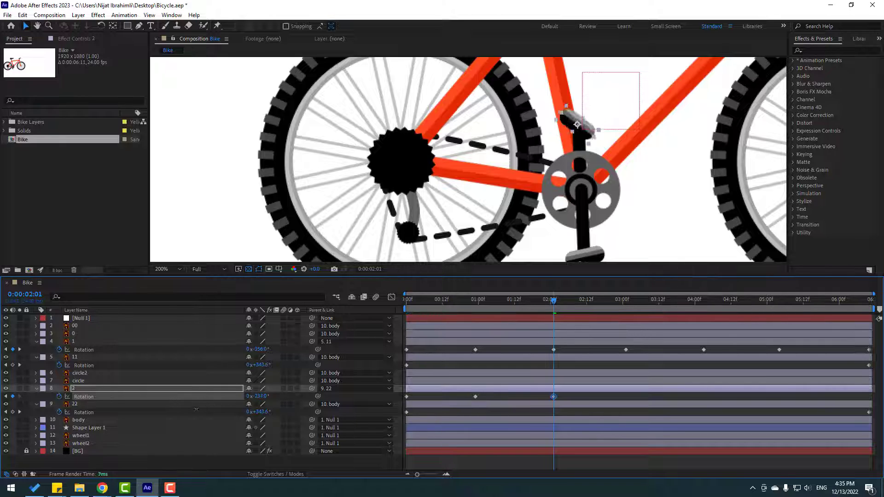
drag(493, 297, 628, 307)
drag(687, 197, 333, 186)
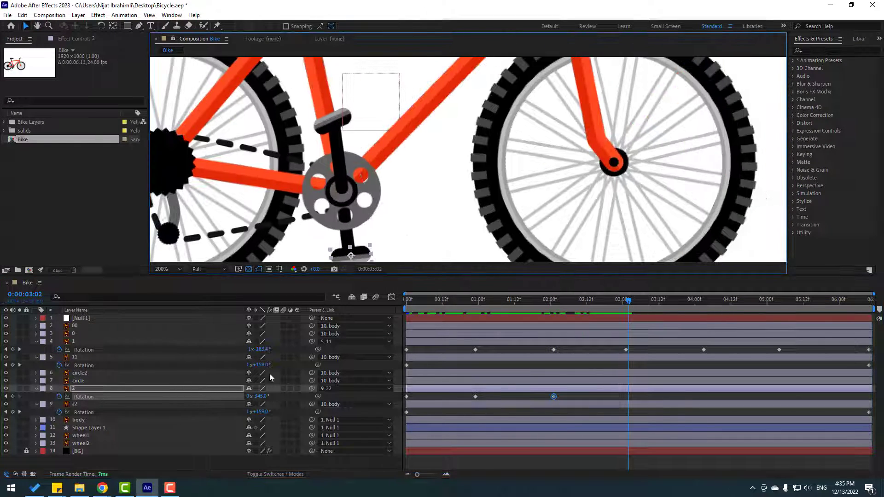
text(-205)
key(Return)
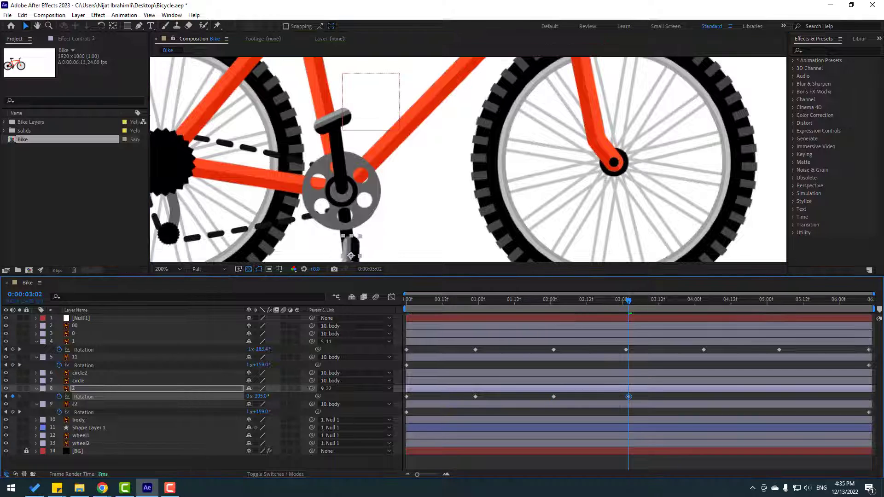
mouse_move(626, 301)
mouse_down()
mouse_move(543, 314)
mouse_move(605, 317)
mouse_move(560, 316)
mouse_move(550, 305)
mouse_move(624, 303)
mouse_up()
key(ctrl+z)
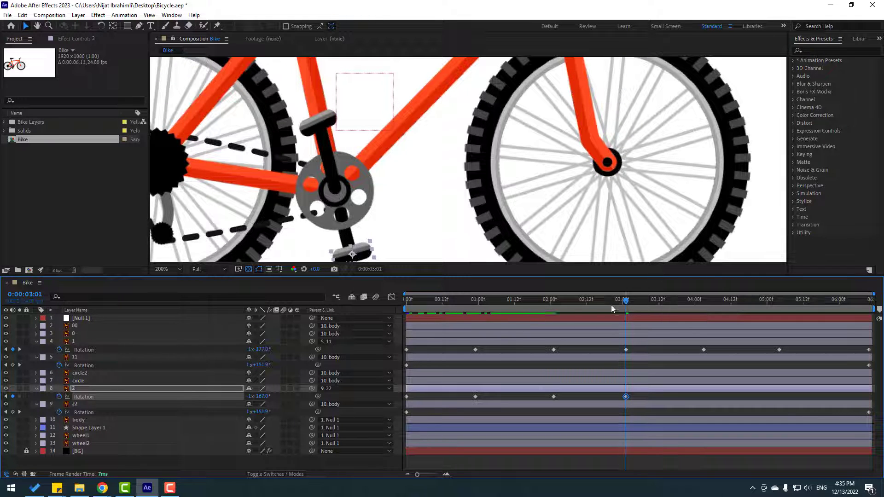
drag(612, 305, 702, 303)
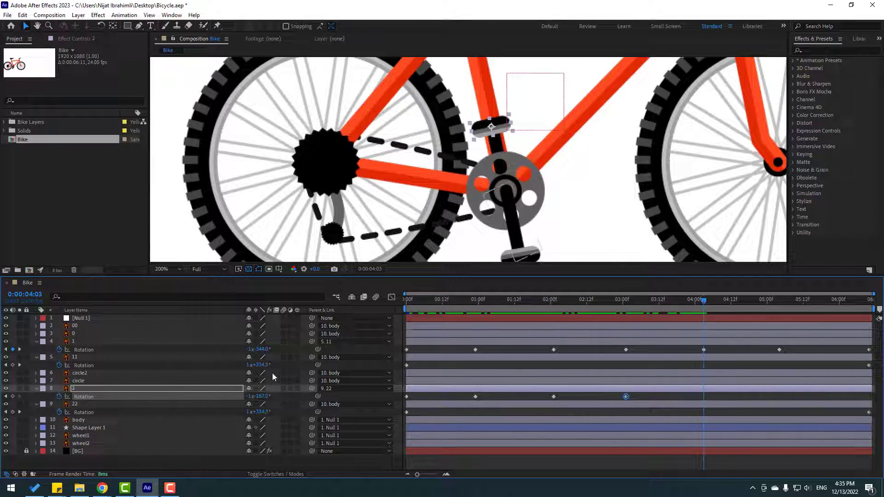
Step: Level the second pedal with Rotation keyframes at 4:03, 5:04 and the final frame
drag(262, 402, 193, 412)
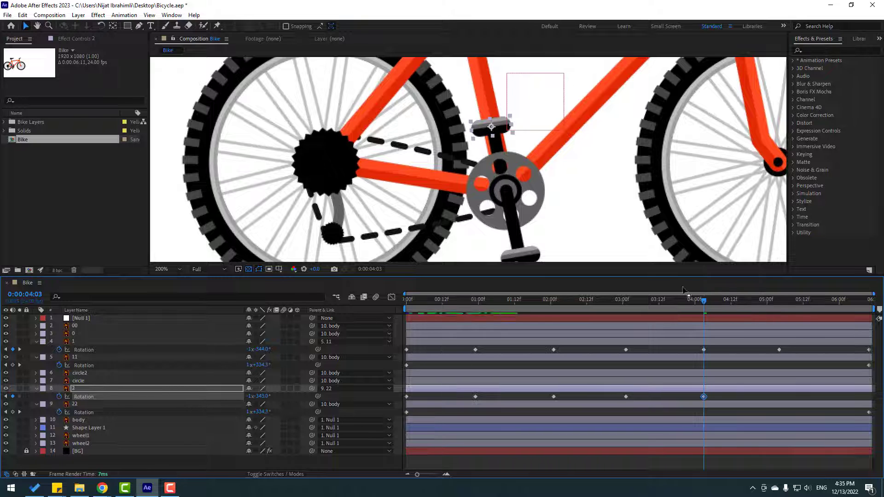
drag(709, 300, 779, 296)
drag(262, 396, 197, 411)
drag(798, 302, 869, 299)
drag(487, 182, 196, 179)
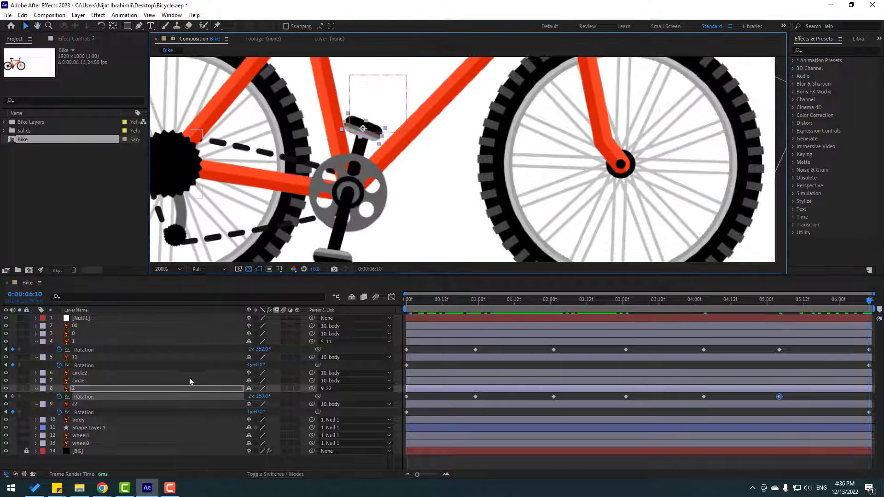
drag(255, 398, 185, 405)
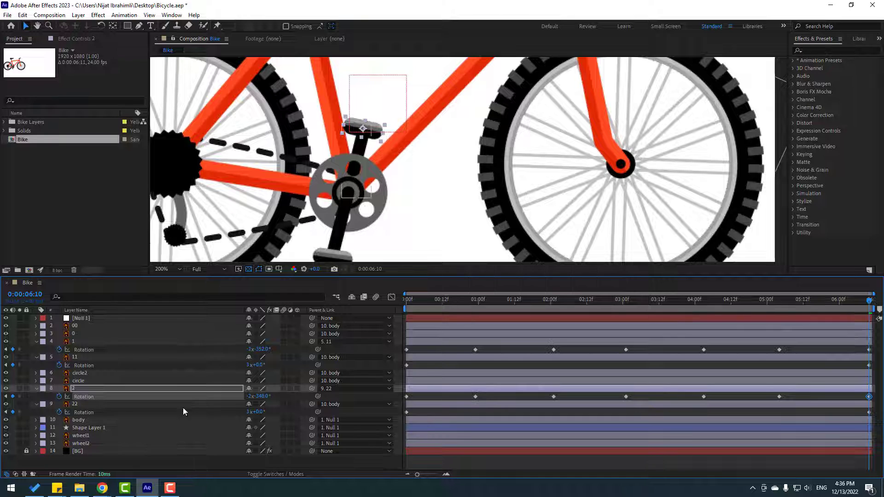
Step: Zoom out to the full frame and preview both pedals counter-rotating
key(comma)
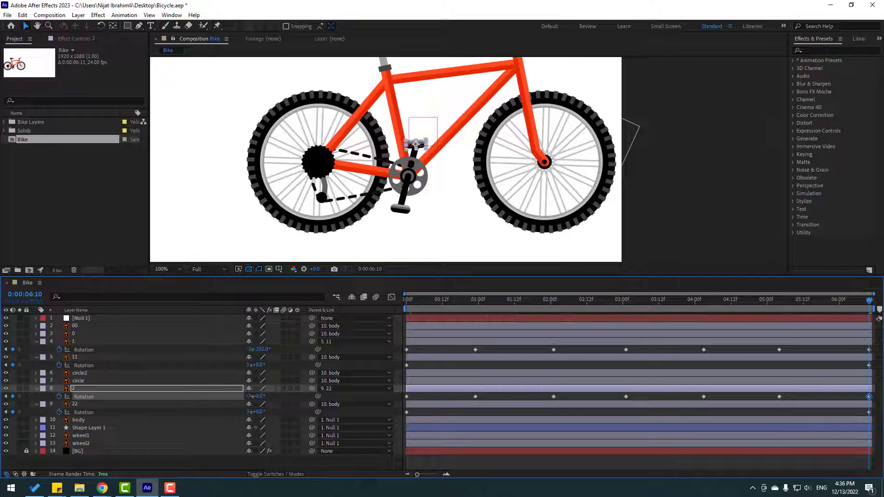
click(454, 397)
key(comma)
key(comma)
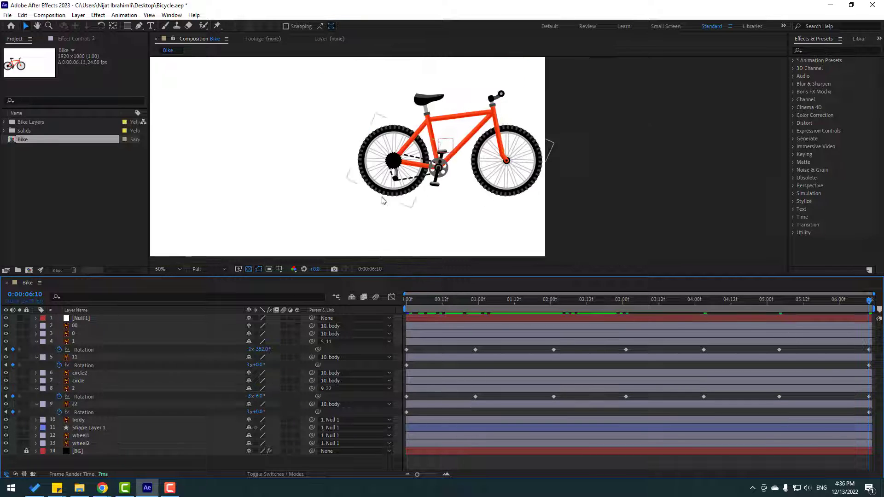
key(space)
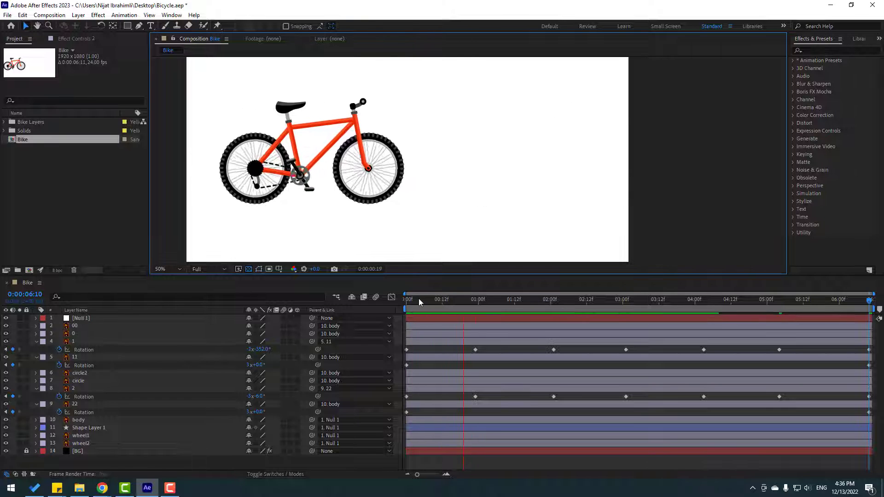